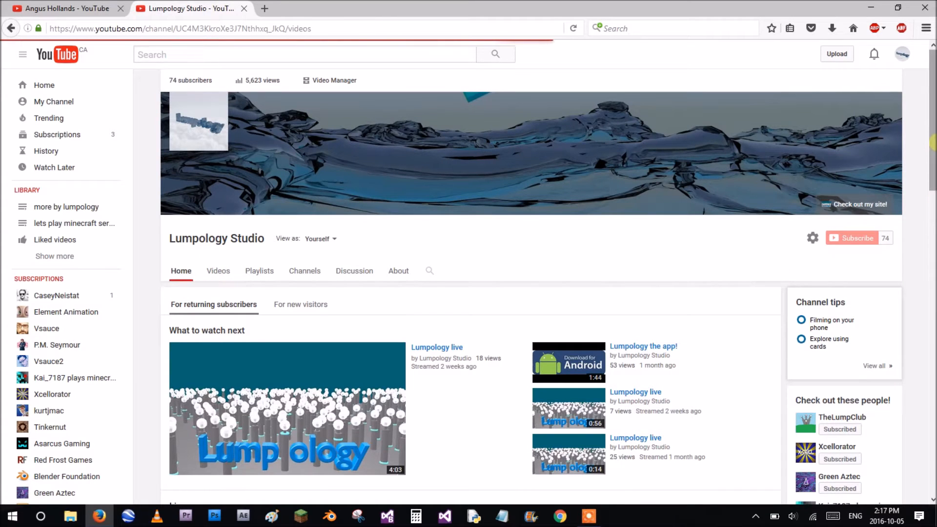
# - Find the video "How to make an mmo in blender part 1" among the Lumpology Studio uploads, open it and pause playback
pyautogui.scroll(-6, 536, 406)
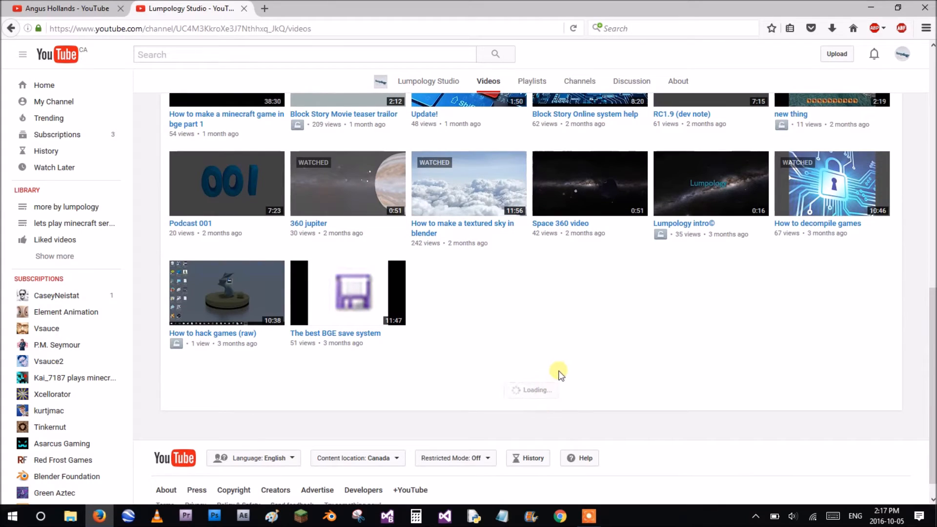
pyautogui.scroll(4, 596, 374)
pyautogui.scroll(-5, 600, 379)
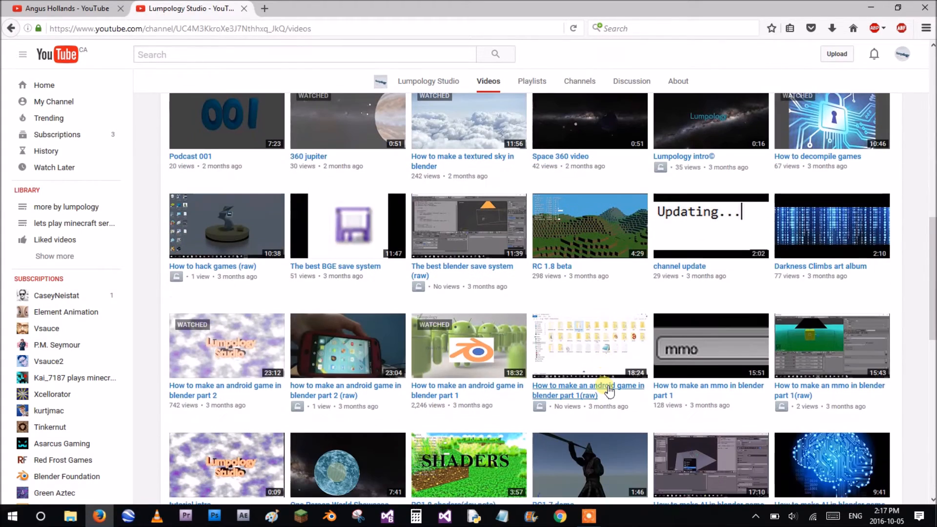
pyautogui.scroll(-4, 611, 388)
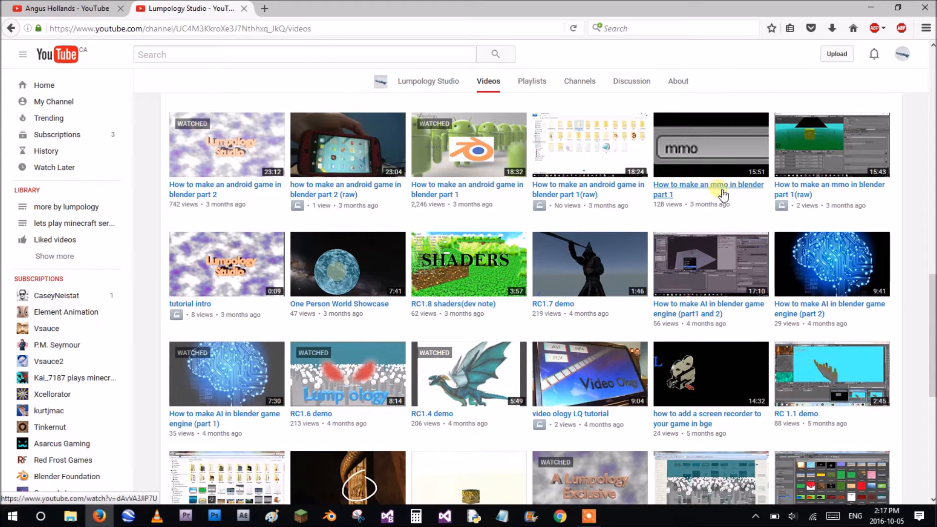
pyautogui.scroll(-3, 49, 342)
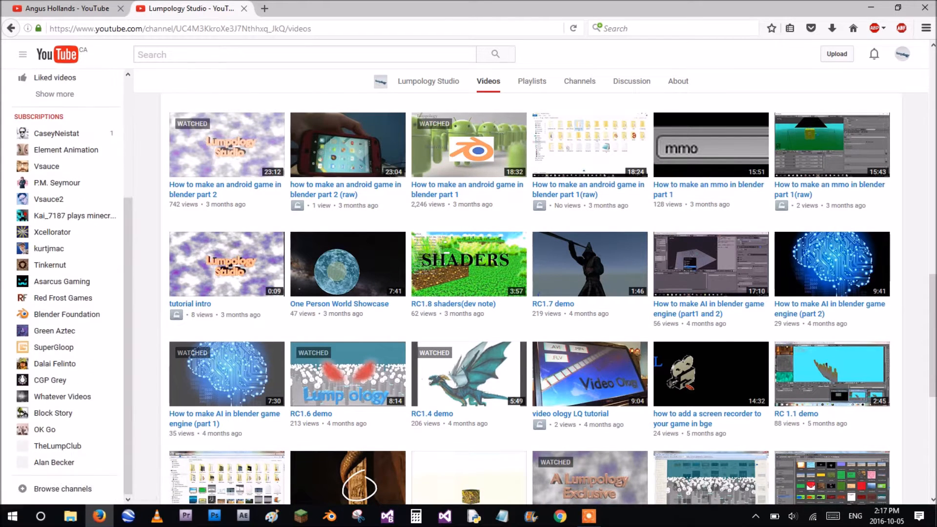
pyautogui.scroll(3, 57, 351)
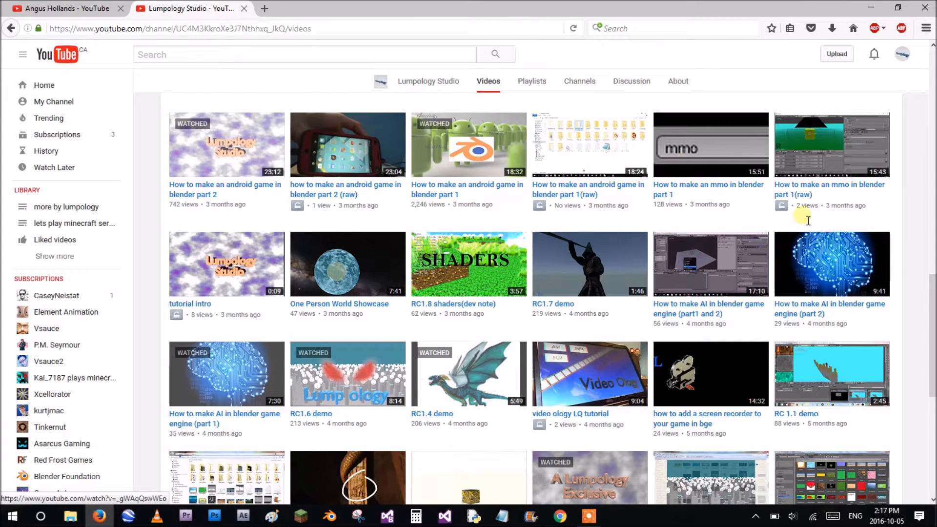
pyautogui.click(697, 190)
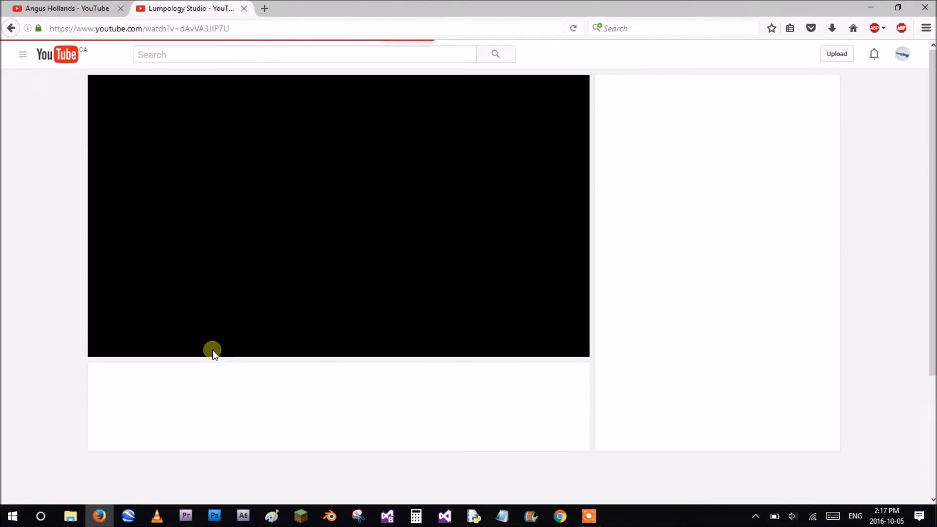
pyautogui.click(109, 347)
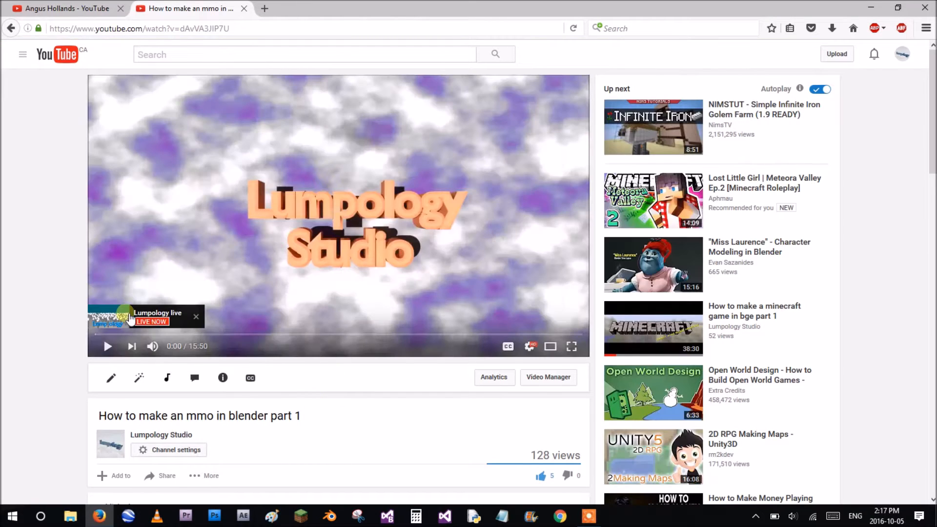
# - Set the visibility of the video "How to make an mmo in blender part 1" to Unlisted and save the changes
pyautogui.click(110, 378)
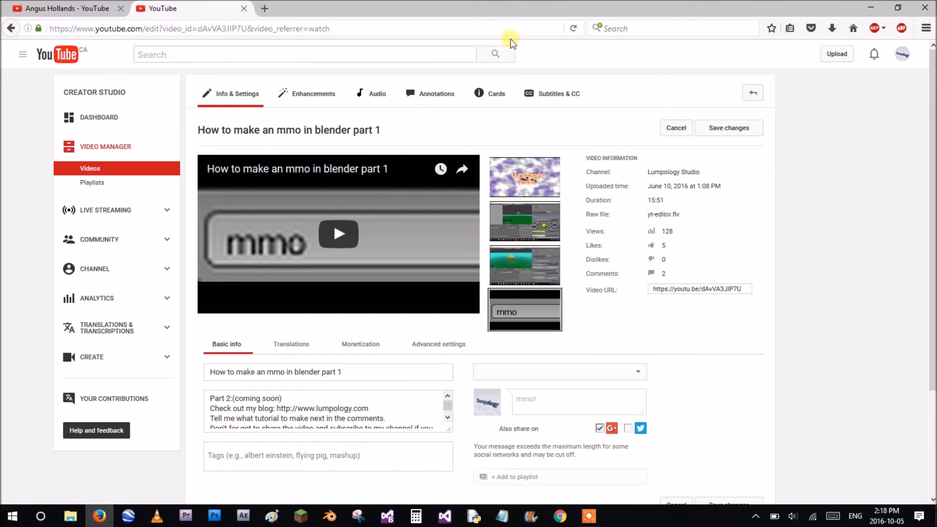
pyautogui.scroll(-5, 545, 244)
pyautogui.click(521, 175)
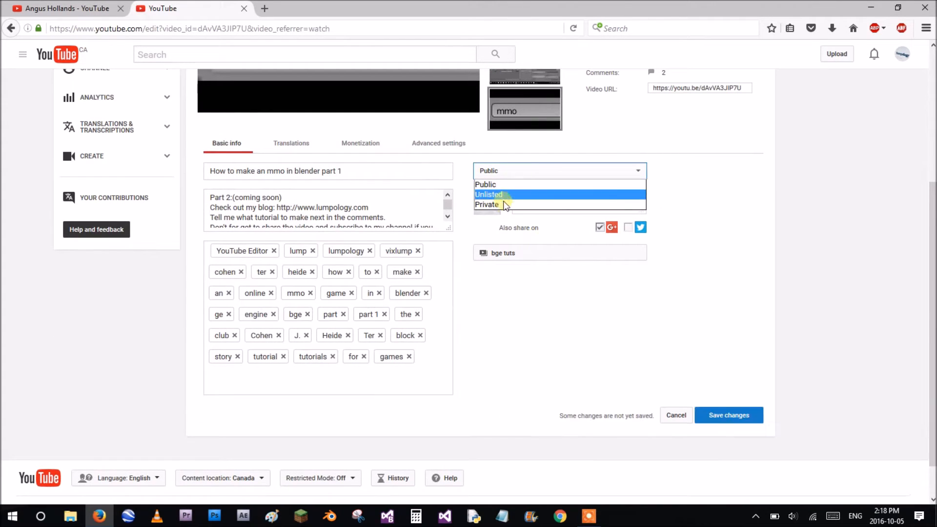
pyautogui.click(489, 194)
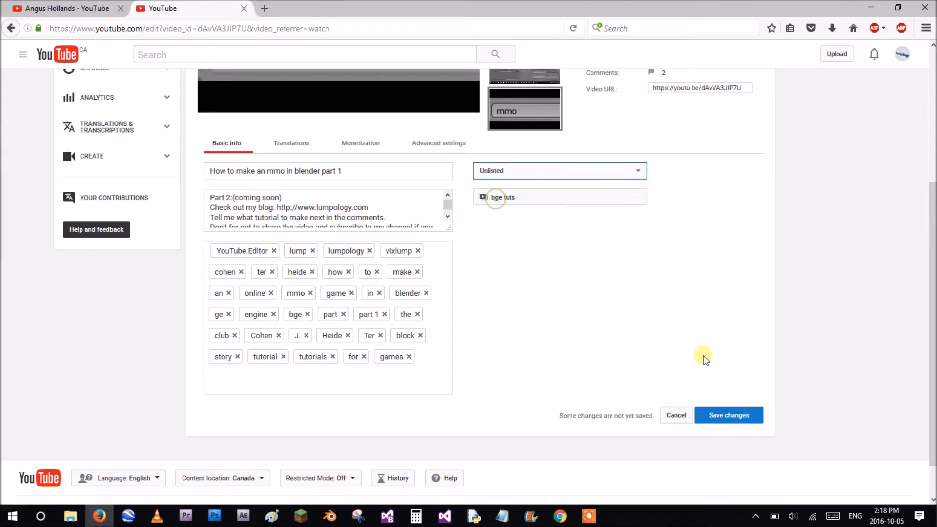
pyautogui.click(725, 416)
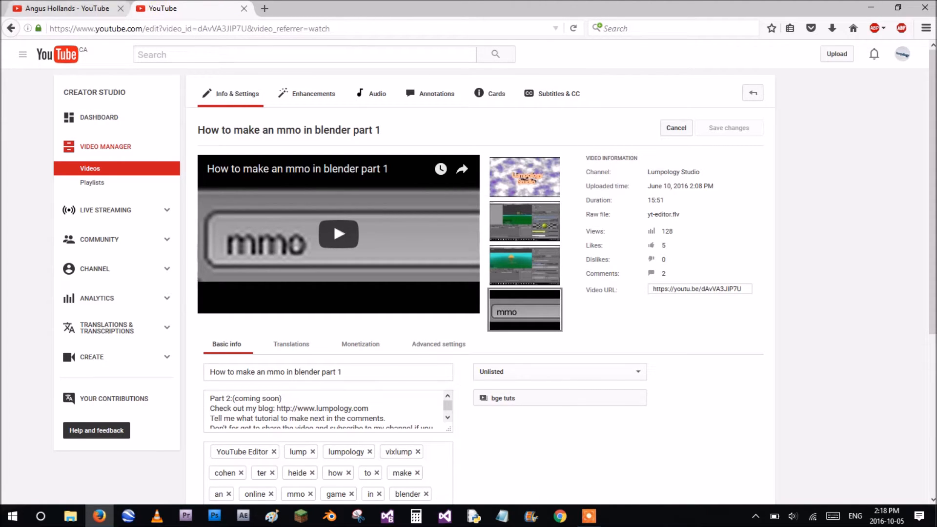
# - Switch to the other open YouTube channel and look over its featured video and uploads on the home page
pyautogui.click(67, 8)
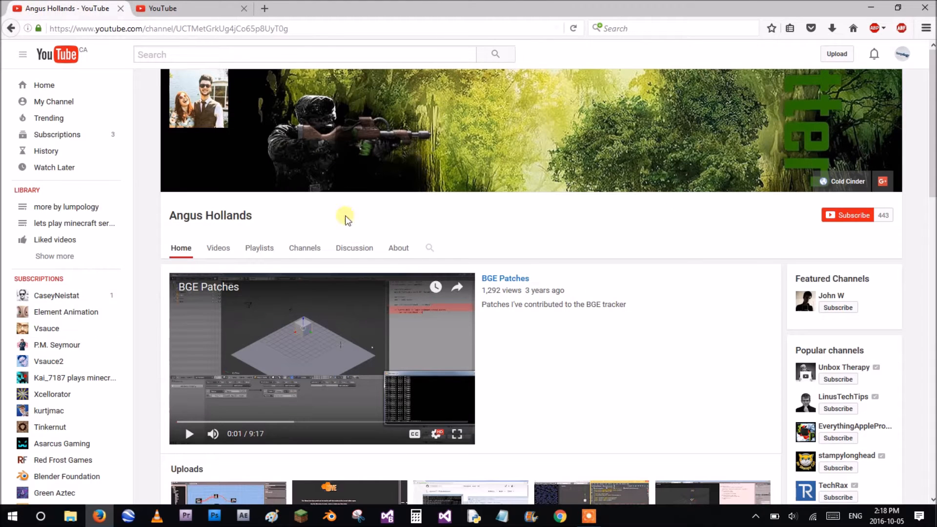
pyautogui.scroll(-3, 567, 311)
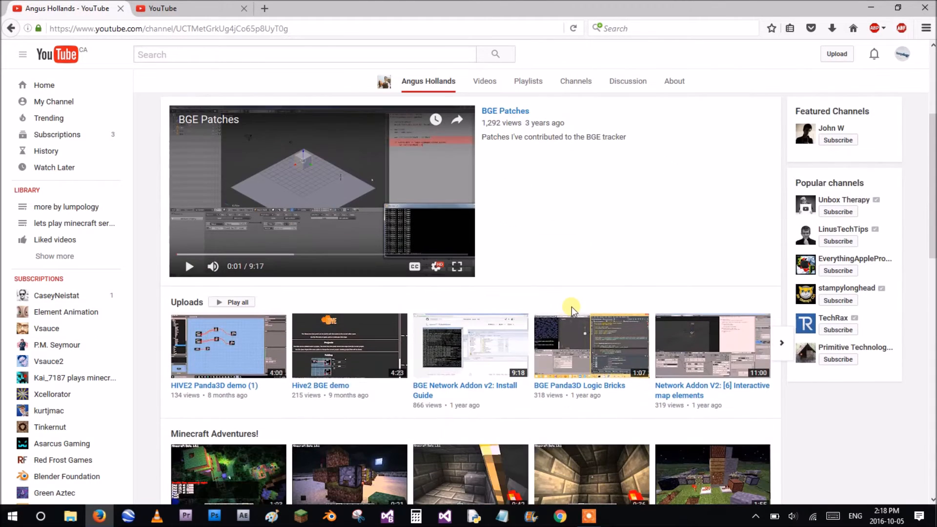
pyautogui.scroll(-2, 586, 305)
pyautogui.scroll(4, 598, 312)
pyautogui.scroll(2, 599, 313)
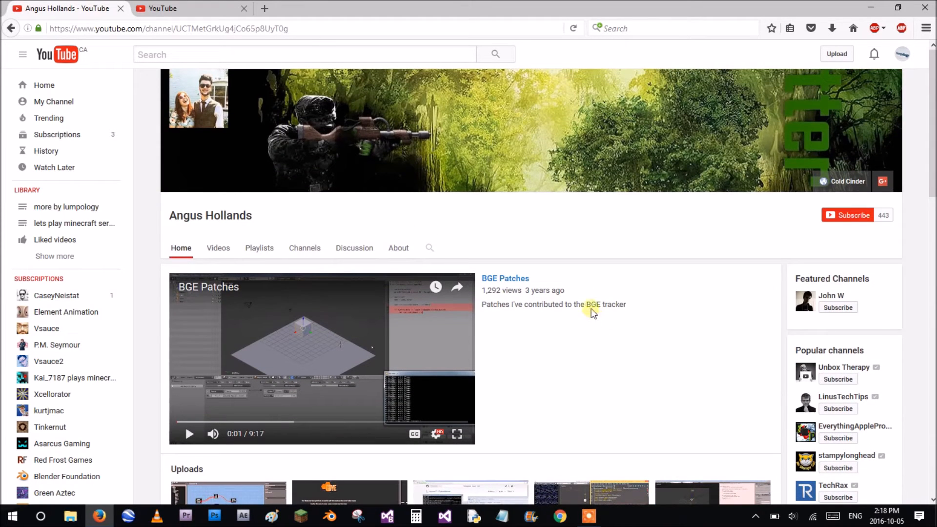
# - Open the channel's full list of uploads, load more videos and examine the Network Addon and multiplayer entries
pyautogui.click(213, 255)
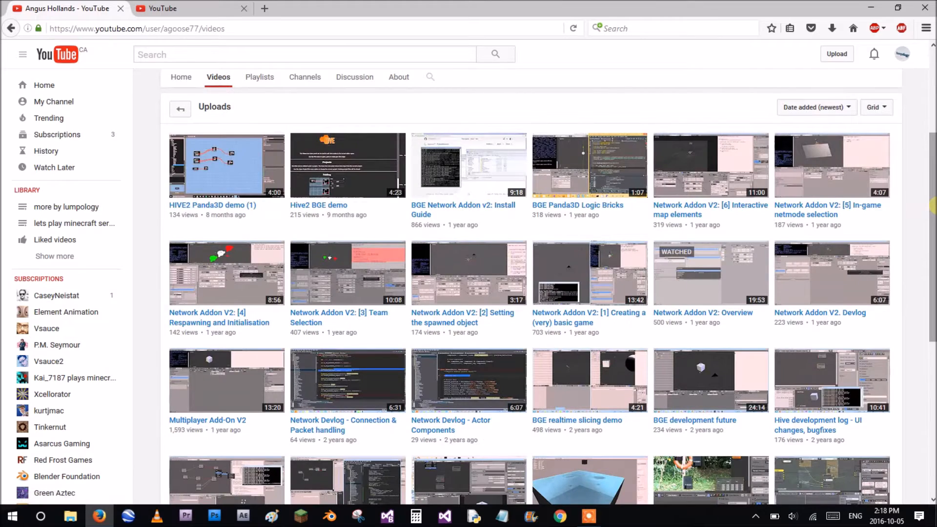
pyautogui.moveTo(935, 215); pyautogui.dragTo(935, 365)
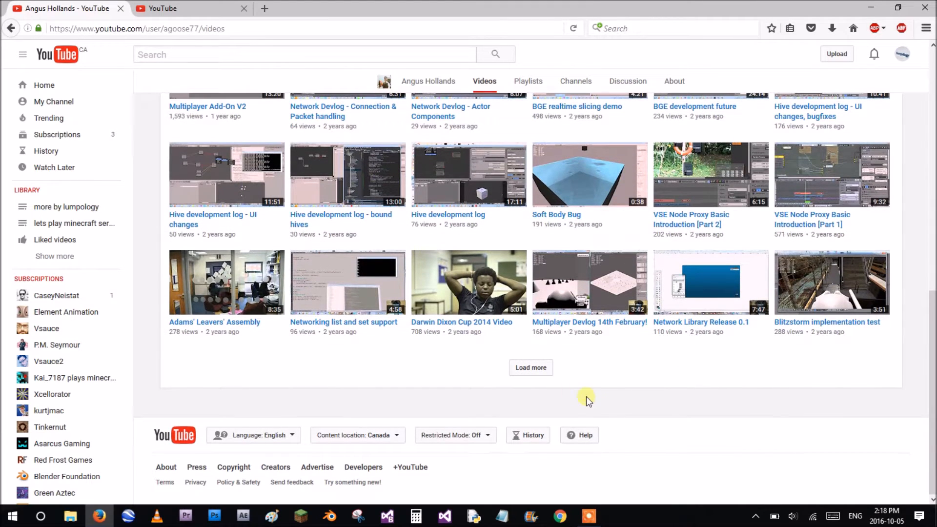
pyautogui.click(550, 373)
pyautogui.scroll(-3, 555, 375)
pyautogui.scroll(-4, 590, 383)
pyautogui.scroll(5, 677, 407)
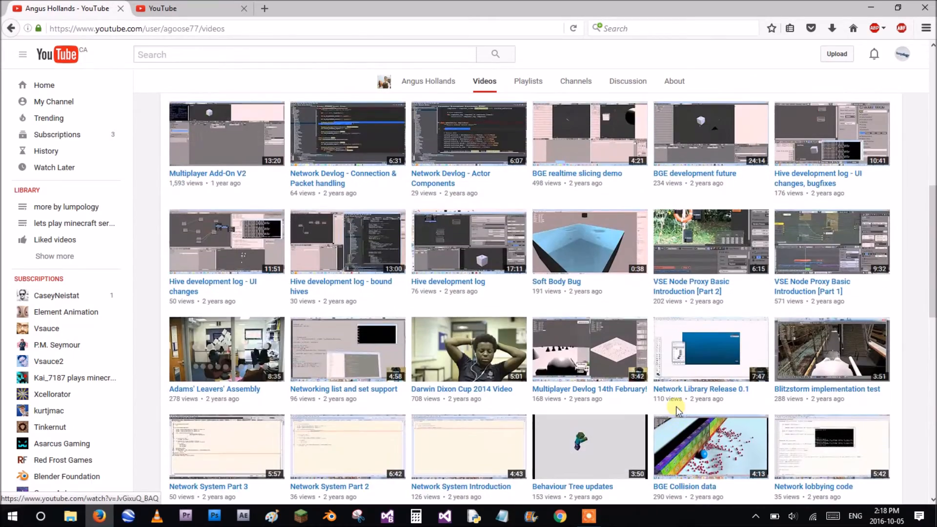
pyautogui.scroll(-5, 677, 408)
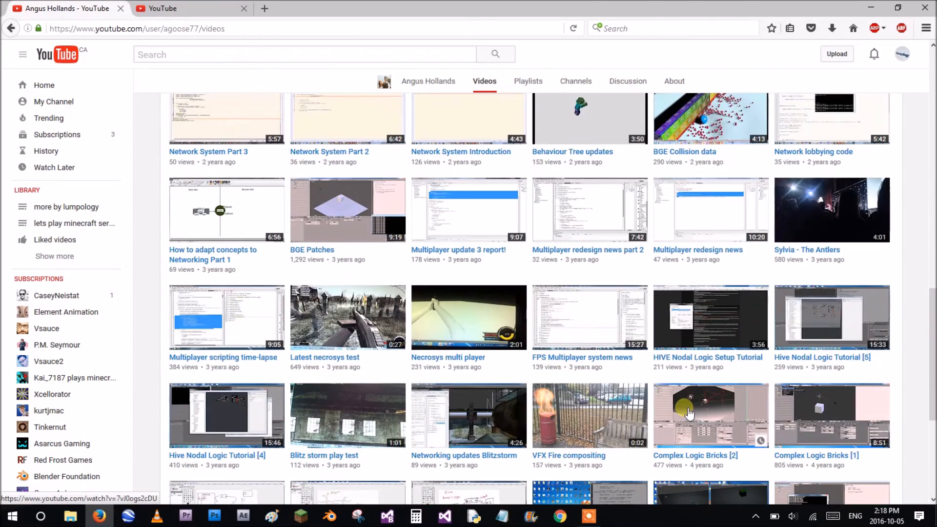
pyautogui.scroll(-4, 693, 411)
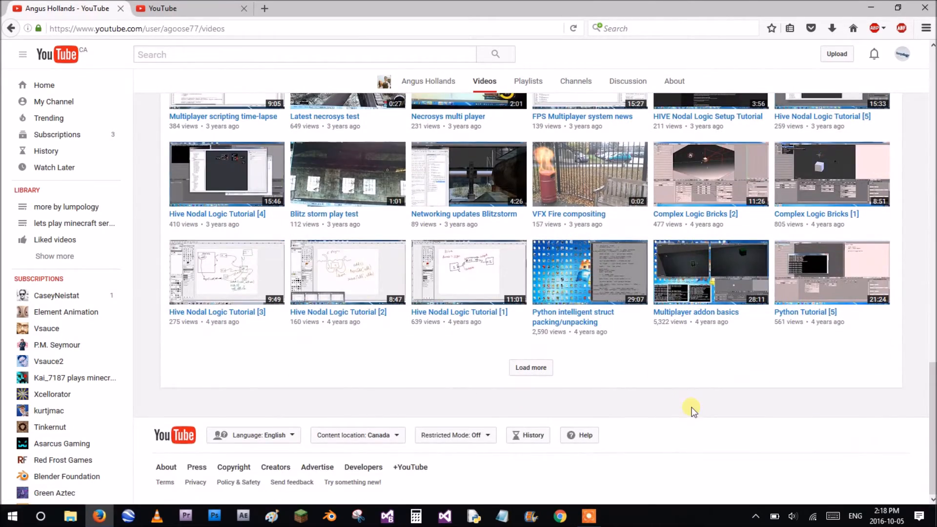
pyautogui.scroll(2, 702, 412)
pyautogui.scroll(14, 718, 417)
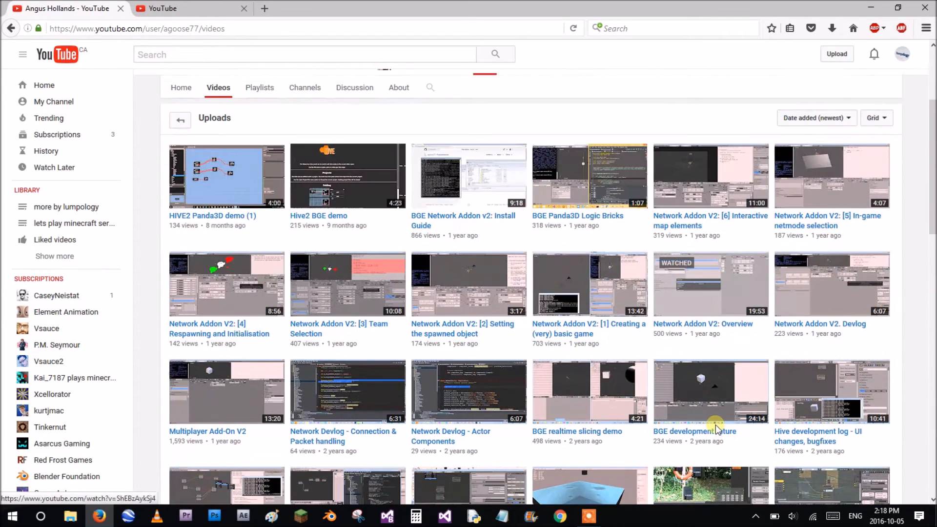
# - Look through the folders on New Volume (D:) in File Explorer and return to Firefox
pyautogui.click(68, 519)
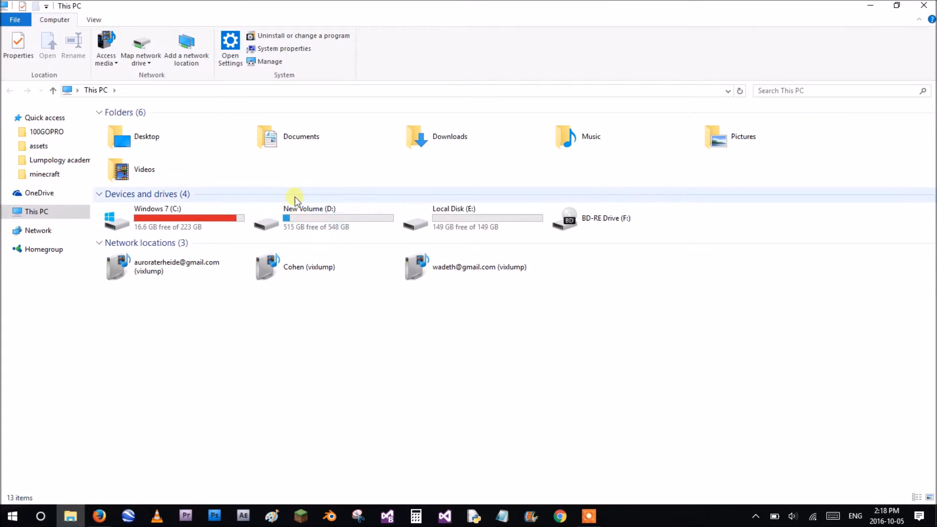
pyautogui.doubleClick(298, 220)
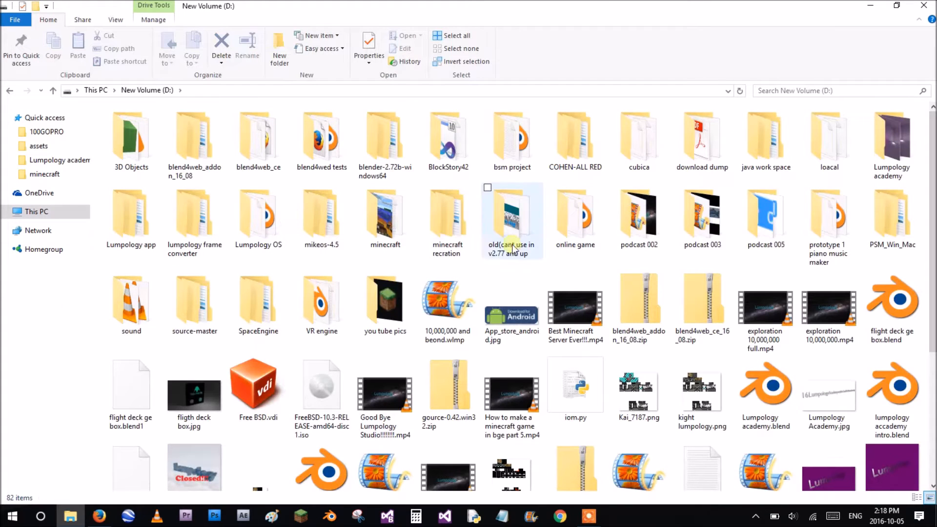
pyautogui.click(99, 516)
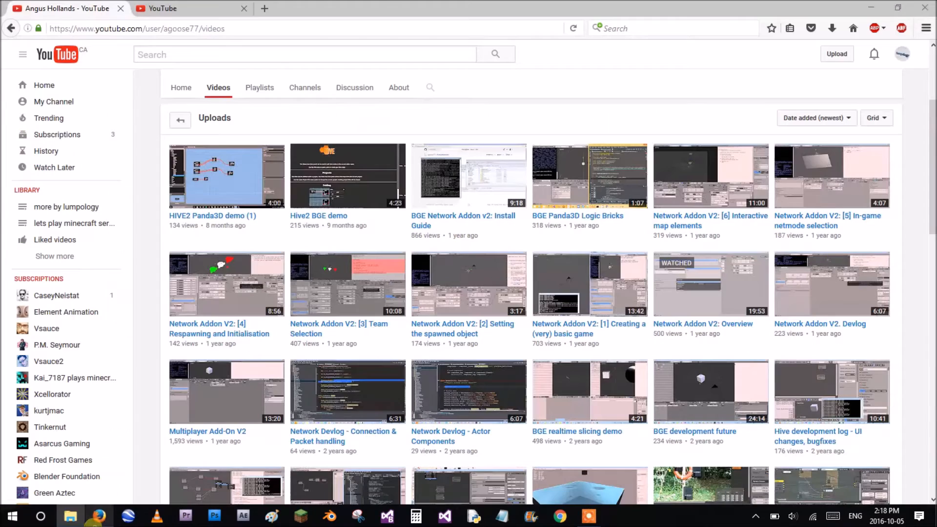
# - Load blender.org in a new browser tab
pyautogui.click(267, 9)
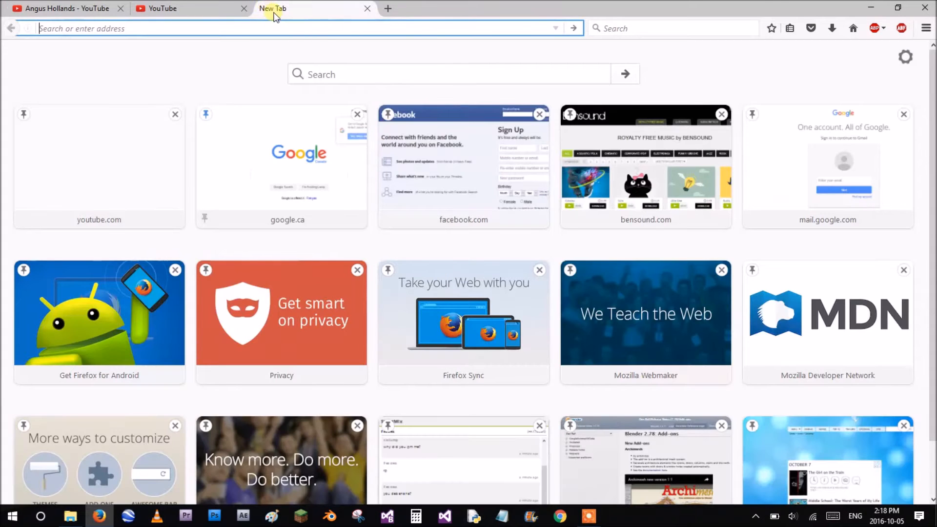
pyautogui.write('bl')
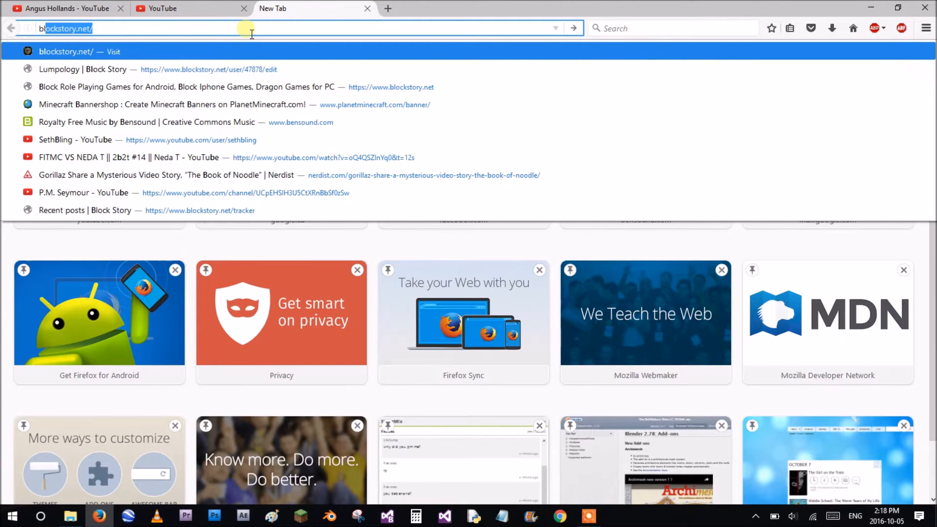
pyautogui.press('BackSpace')
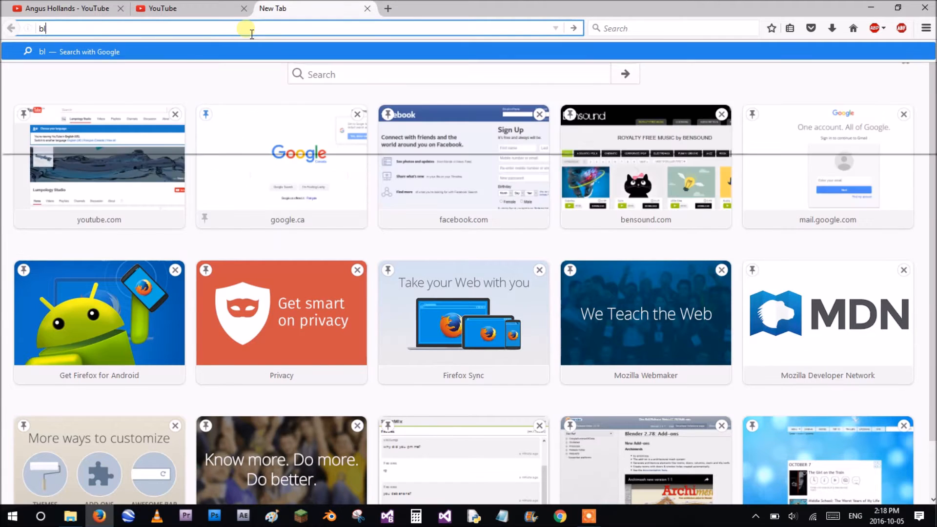
pyautogui.write('ender')
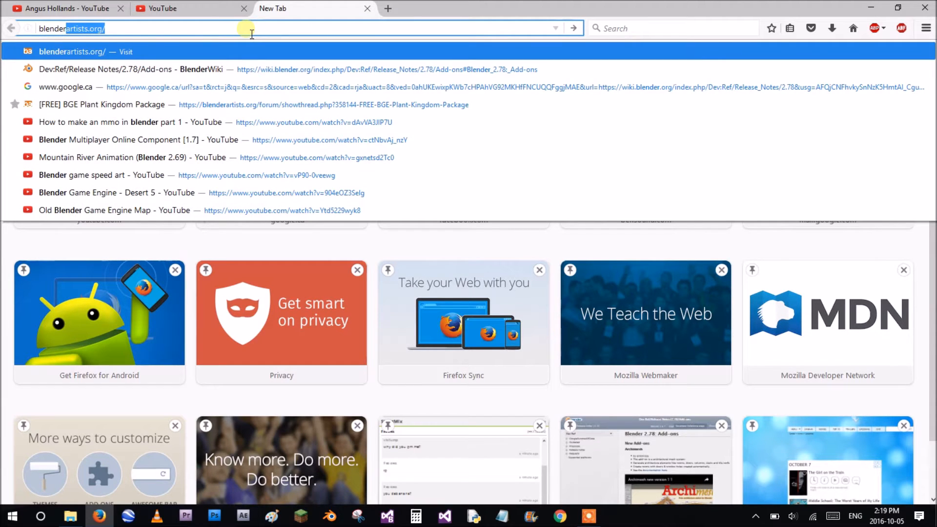
pyautogui.press('BackSpace')
pyautogui.write('.o')
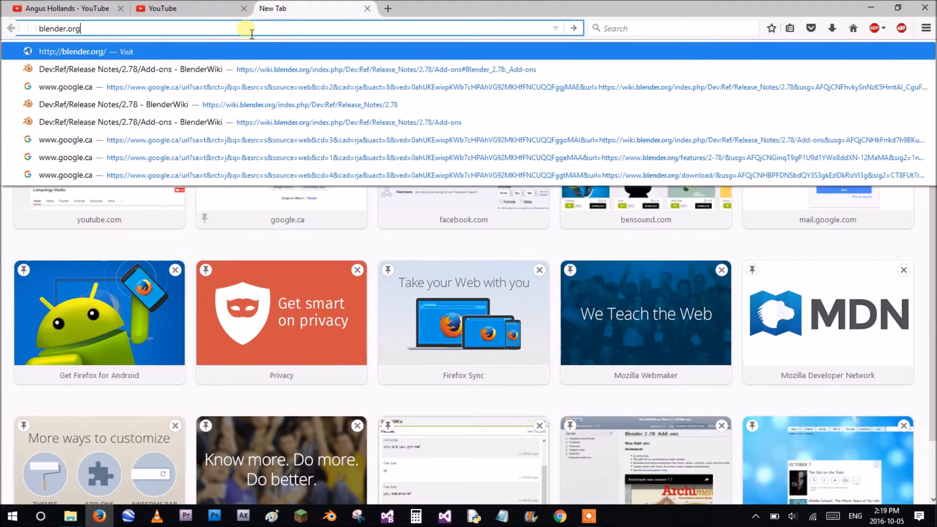
pyautogui.write('rg')
pyautogui.press('Return')
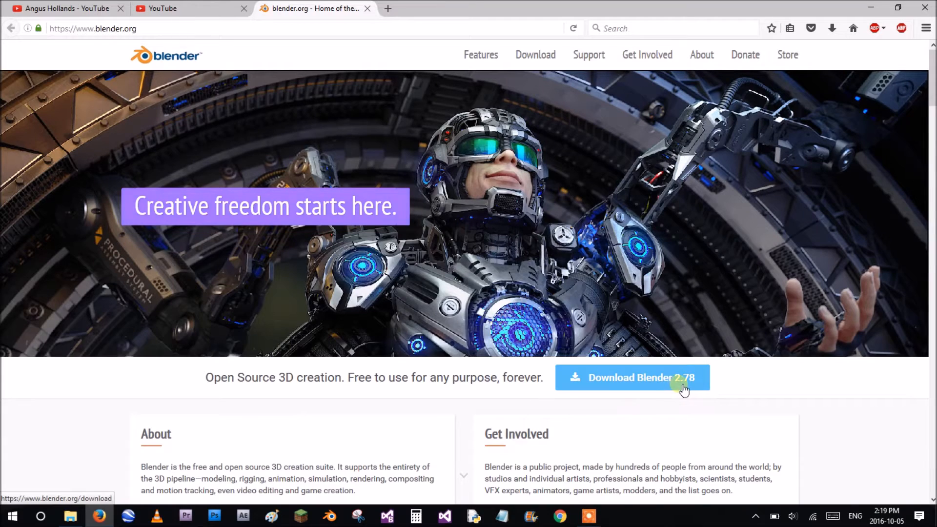
# - Open the Blender2.72 folder of the release archive by way of the Previous Versions page in Blender's download section
pyautogui.scroll(-2, 678, 390)
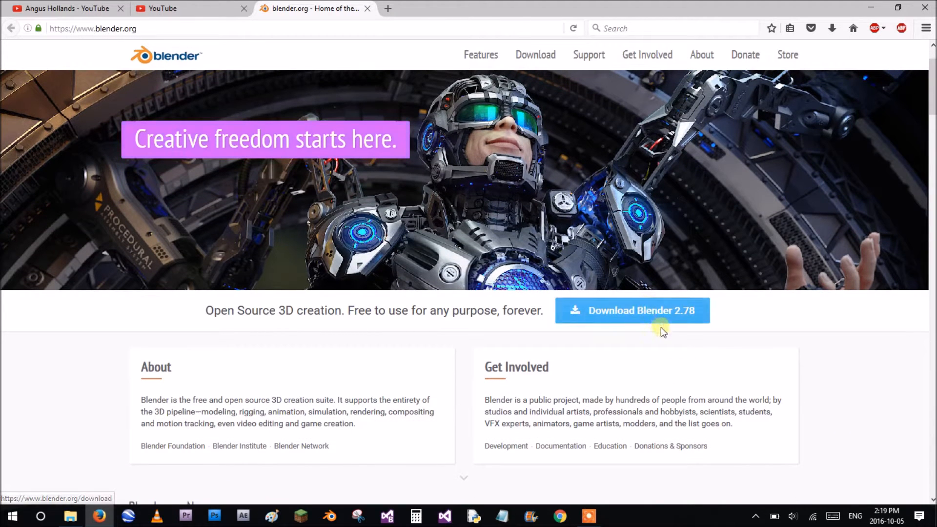
pyautogui.scroll(2, 666, 324)
pyautogui.click(534, 61)
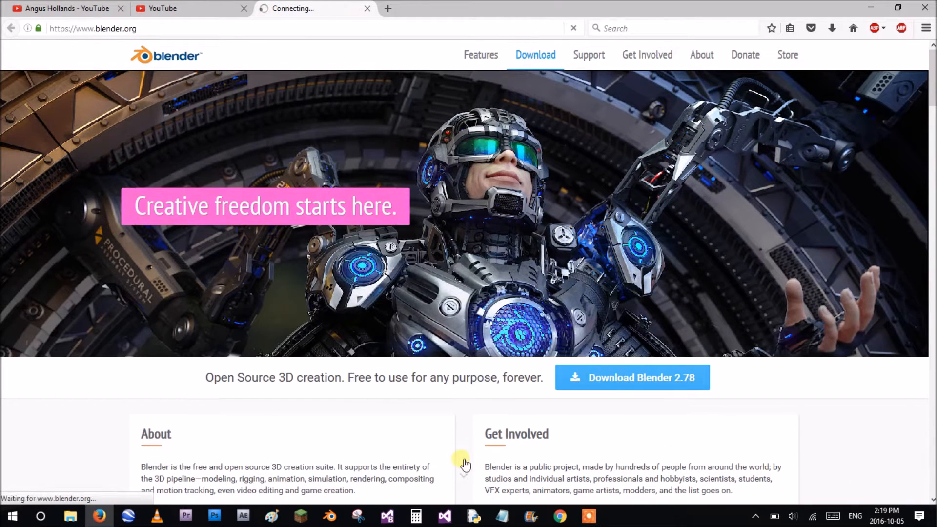
pyautogui.scroll(-4, 434, 349)
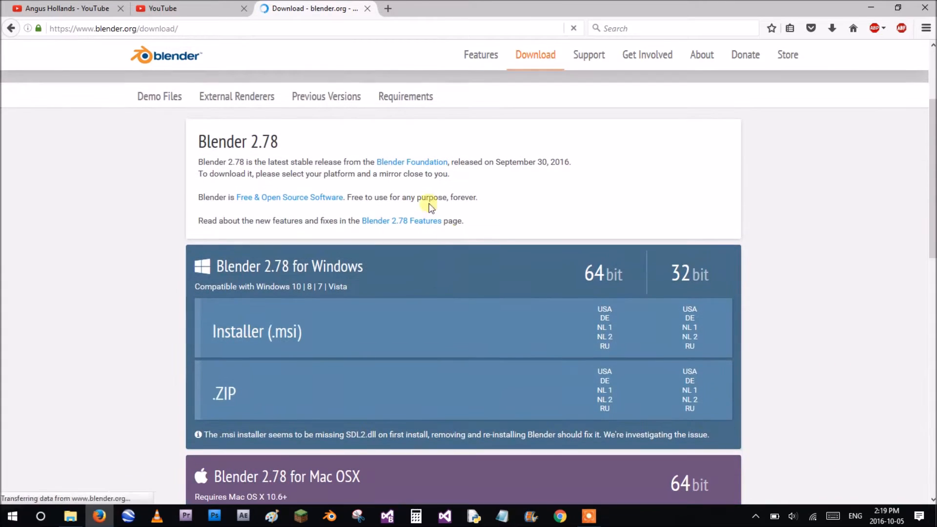
pyautogui.click(347, 107)
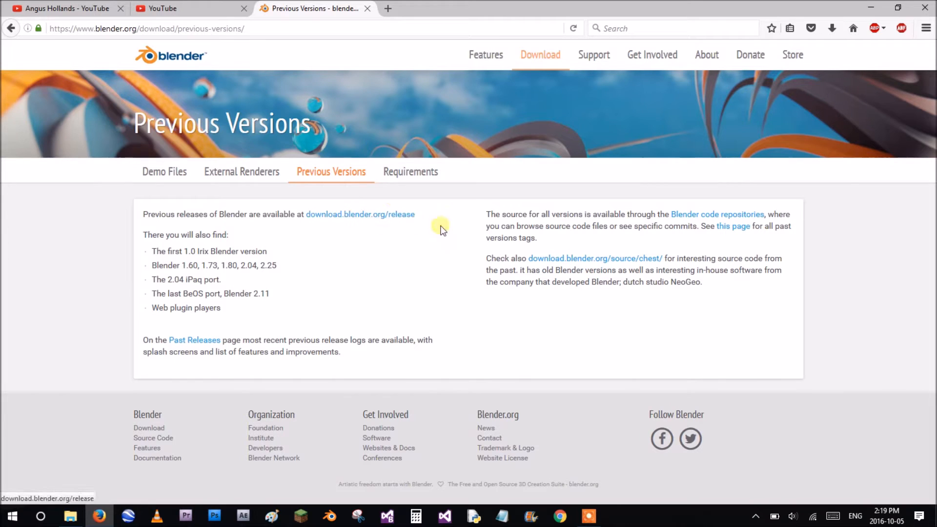
pyautogui.click(357, 215)
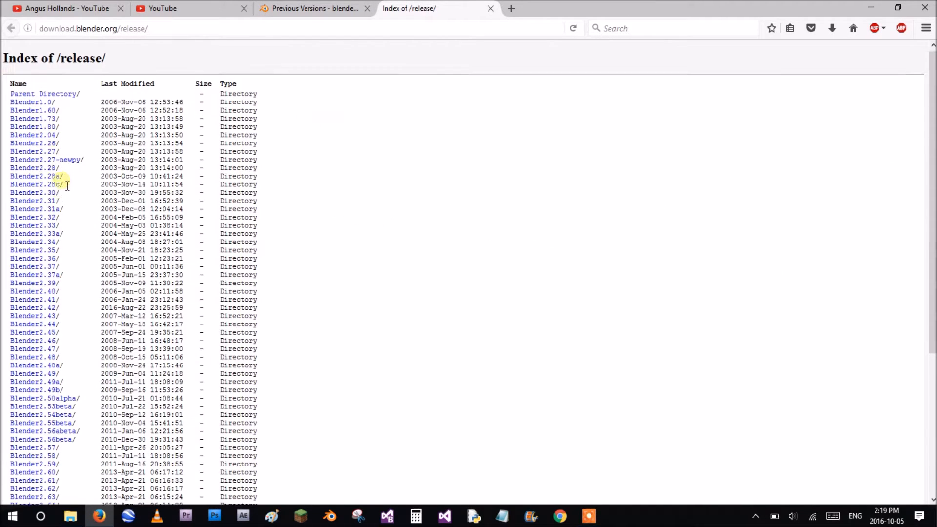
pyautogui.scroll(-8, 48, 182)
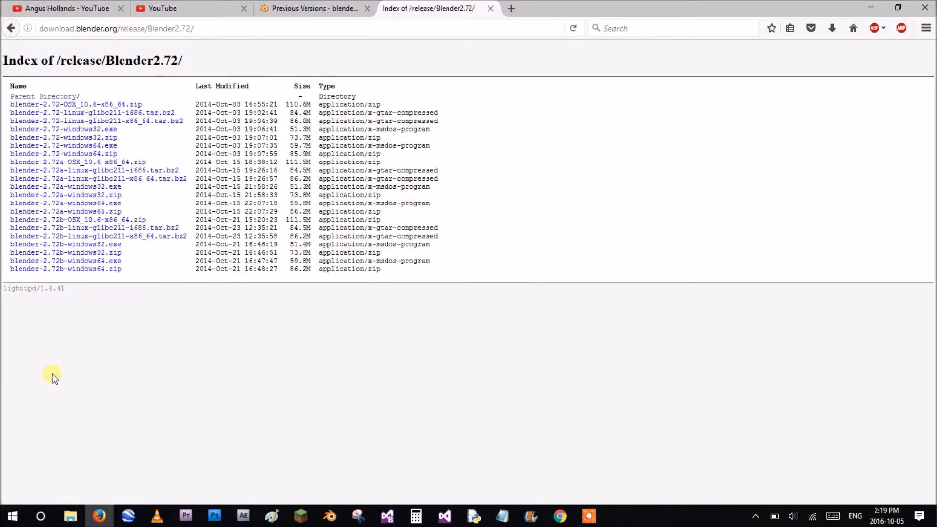
# - Switch to File Explorer and open the inner blender-2.72b-windows64 program folder on New Volume (D:)
pyautogui.click(116, 271)
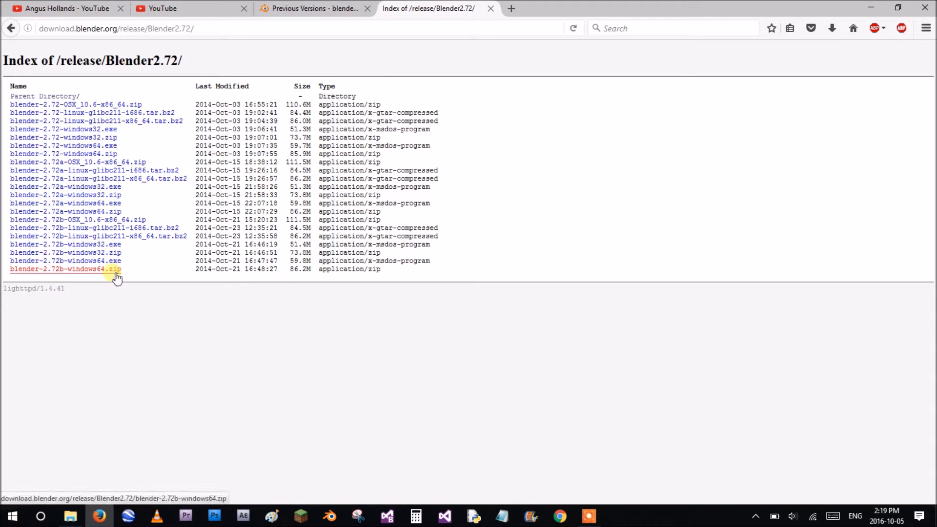
pyautogui.click(70, 516)
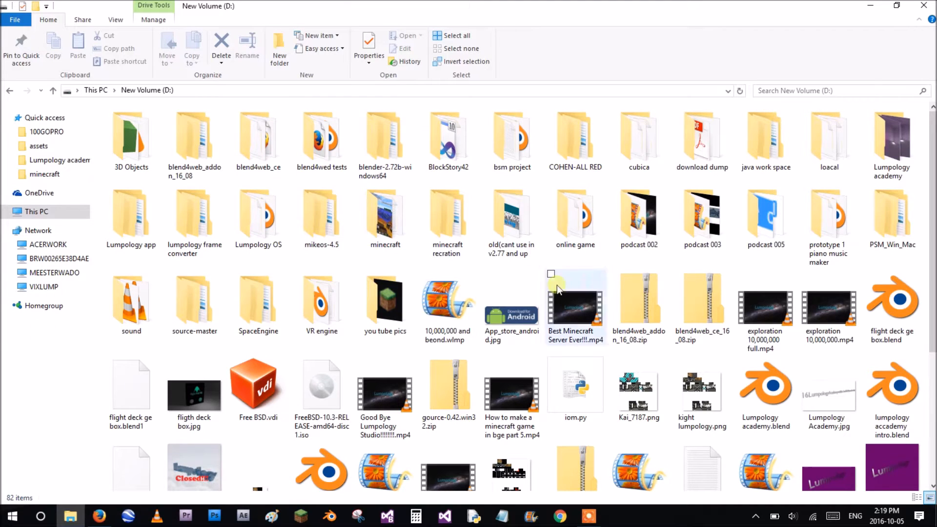
pyautogui.doubleClick(396, 139)
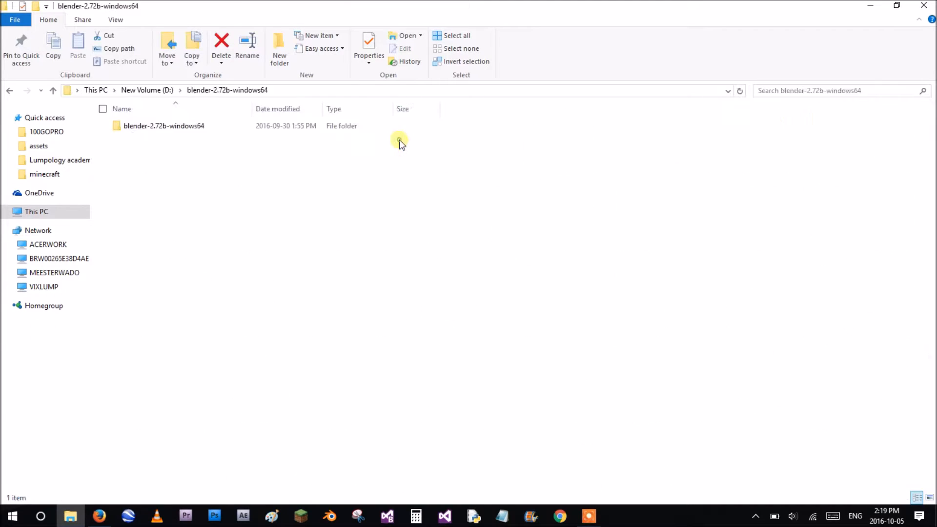
pyautogui.doubleClick(159, 127)
pyautogui.scroll(-1, 220, 222)
pyautogui.scroll(1, 230, 225)
pyautogui.scroll(-1, 228, 225)
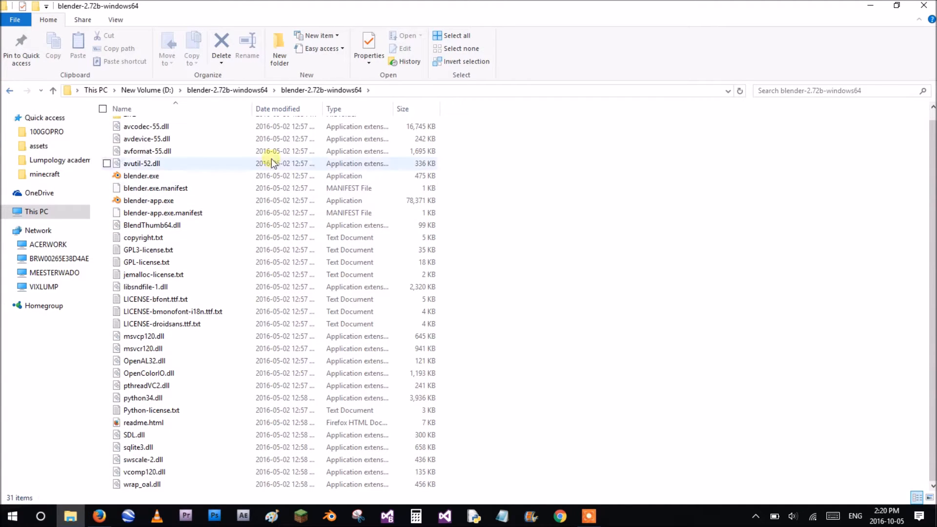
pyautogui.scroll(1, 210, 141)
# - Go through the 2.72 and scripts folders to addons, and look inside the BlenderAddon folder
pyautogui.doubleClick(151, 125)
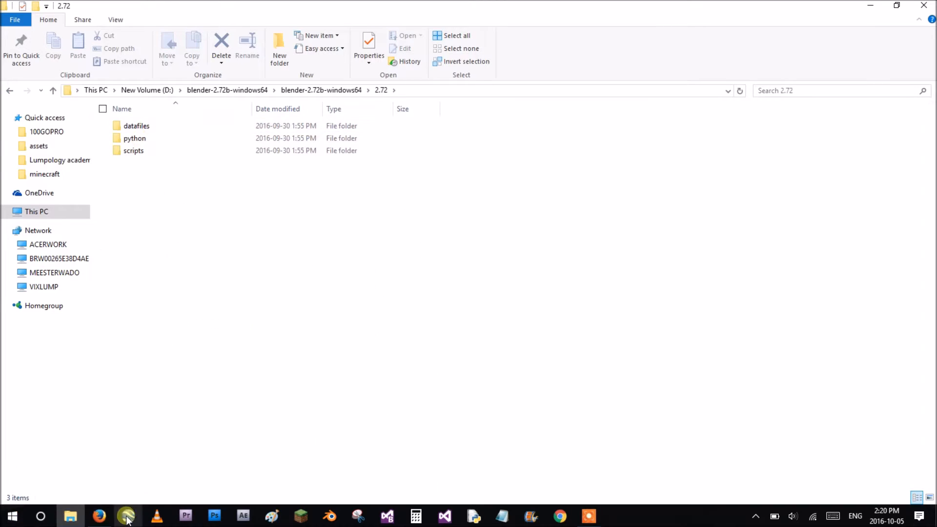
pyautogui.doubleClick(151, 152)
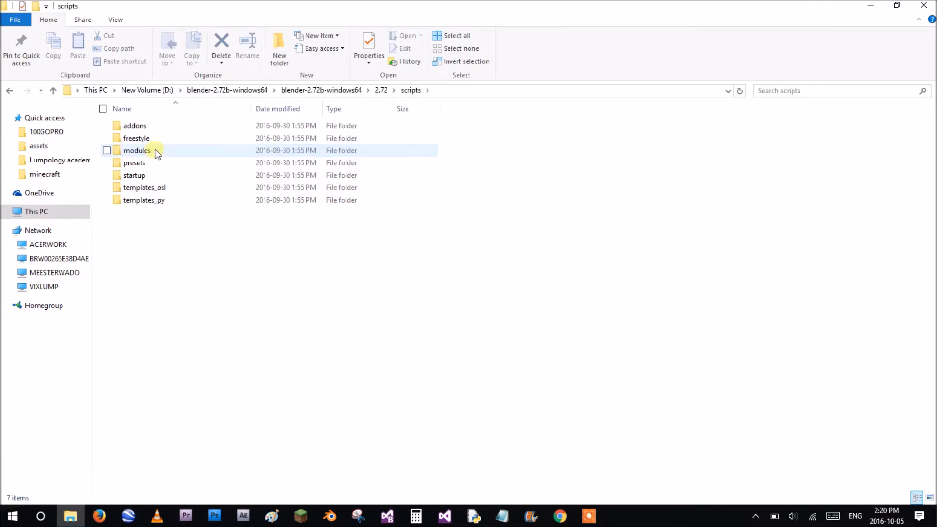
pyautogui.doubleClick(154, 125)
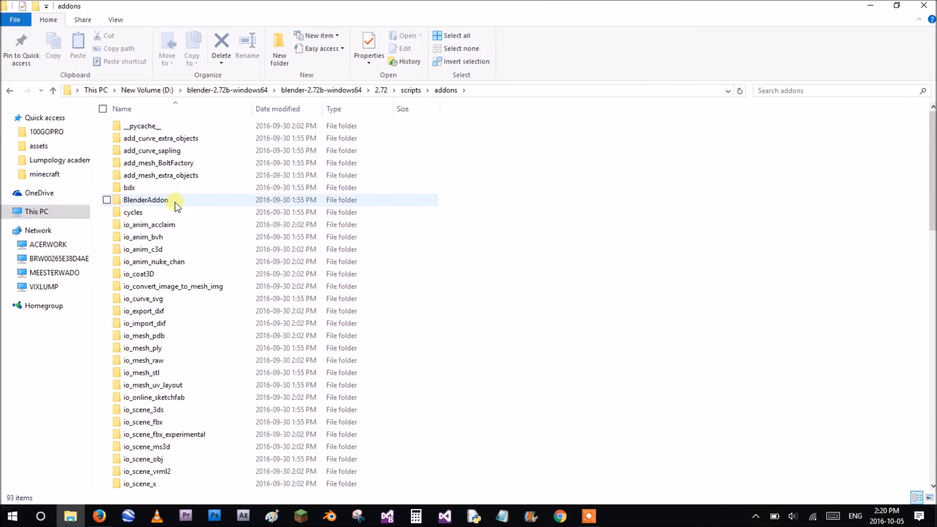
pyautogui.doubleClick(147, 200)
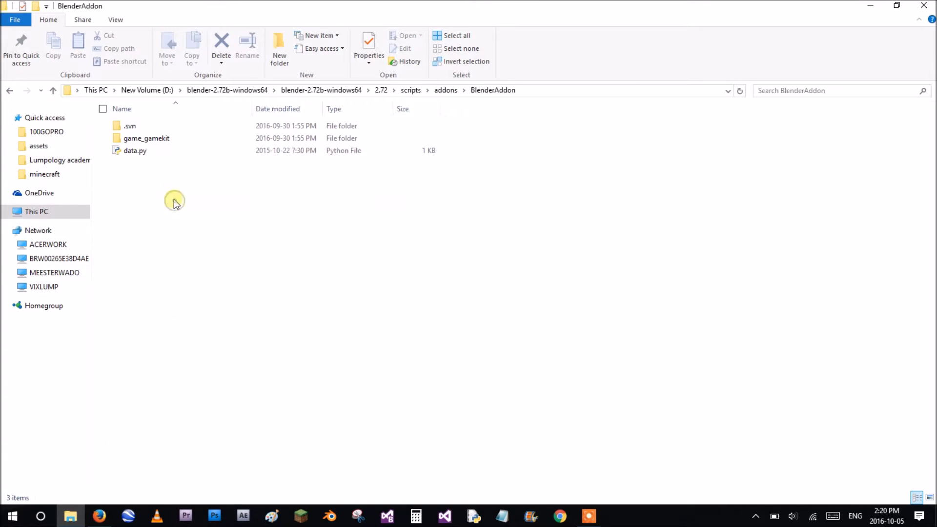
pyautogui.click(10, 91)
# - Find the Multiplayer folder within addons and examine its Python files
pyautogui.scroll(-4, 150, 263)
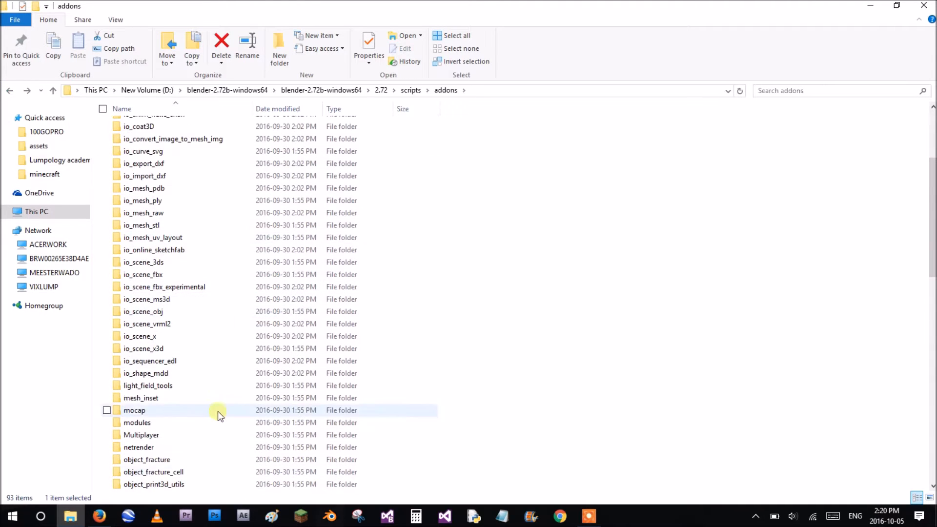
pyautogui.scroll(-4, 232, 423)
pyautogui.click(144, 287)
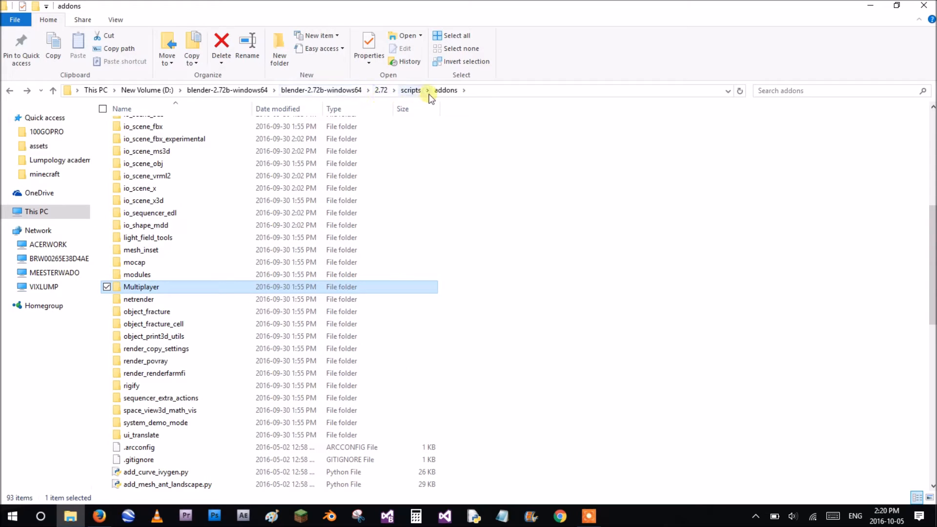
pyautogui.doubleClick(142, 287)
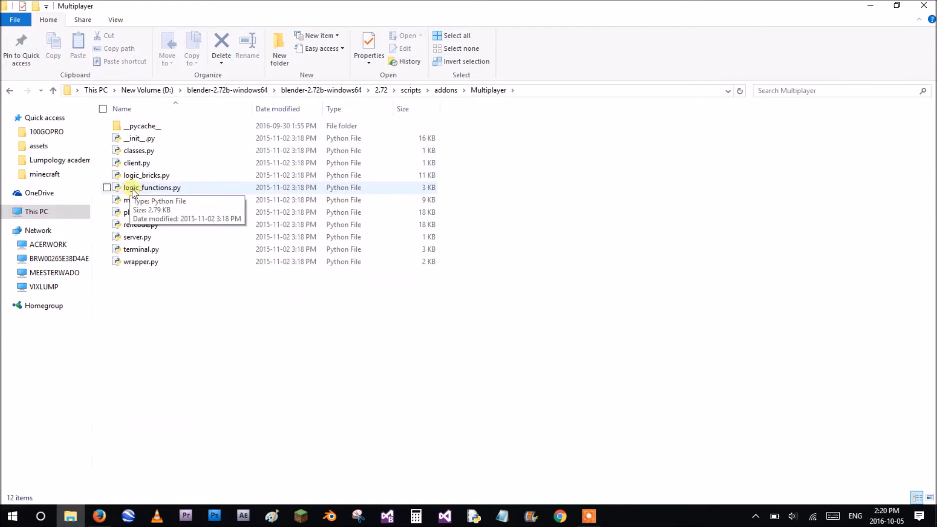
# - Return to the blender-2.72b-windows64 program folder, launch blender.exe and dismiss the splash screen
pyautogui.click(10, 91)
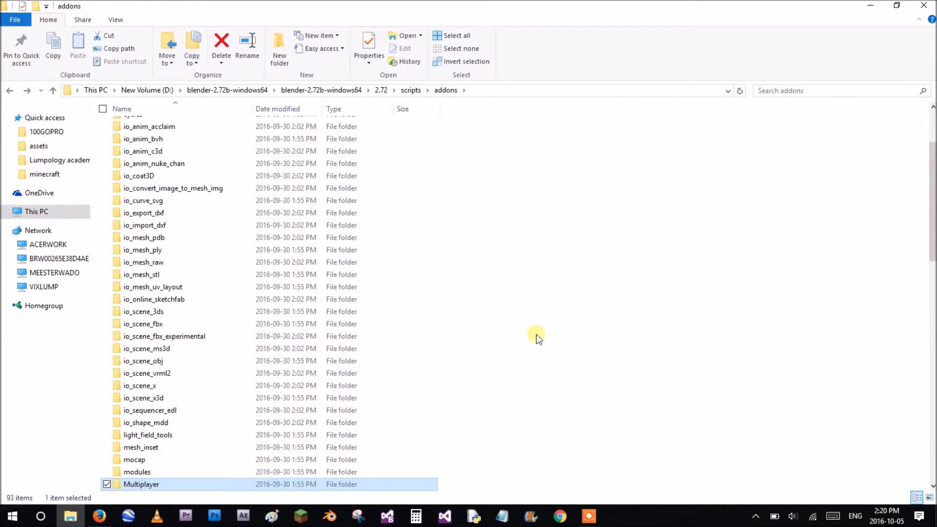
pyautogui.click(10, 91)
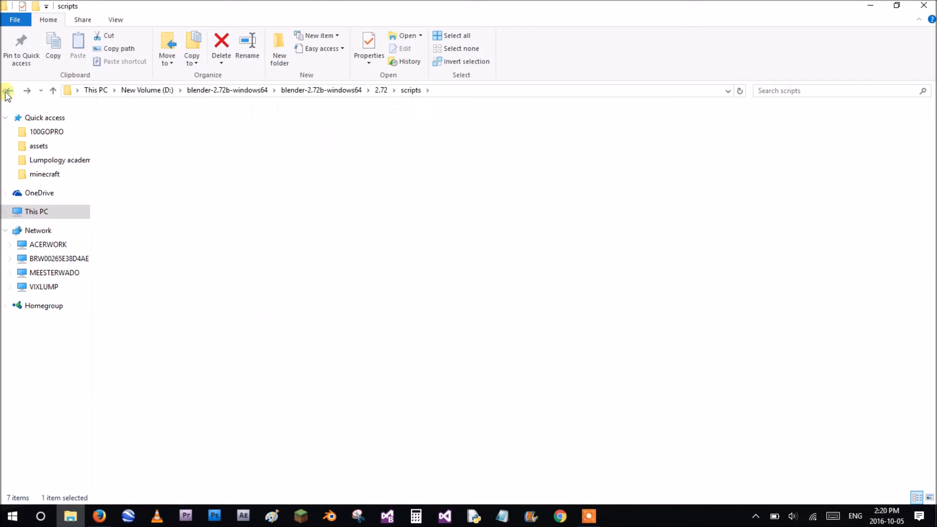
pyautogui.click(9, 91)
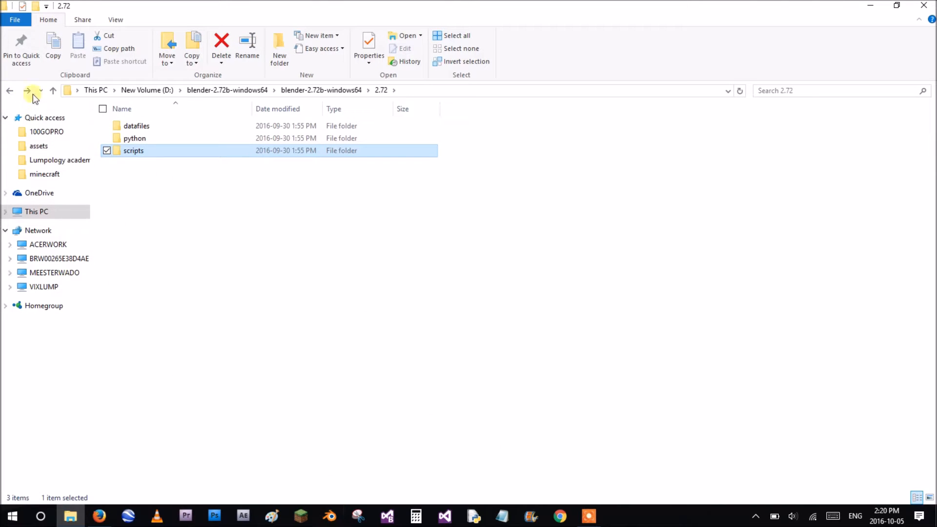
pyautogui.click(9, 92)
pyautogui.click(8, 92)
pyautogui.click(27, 92)
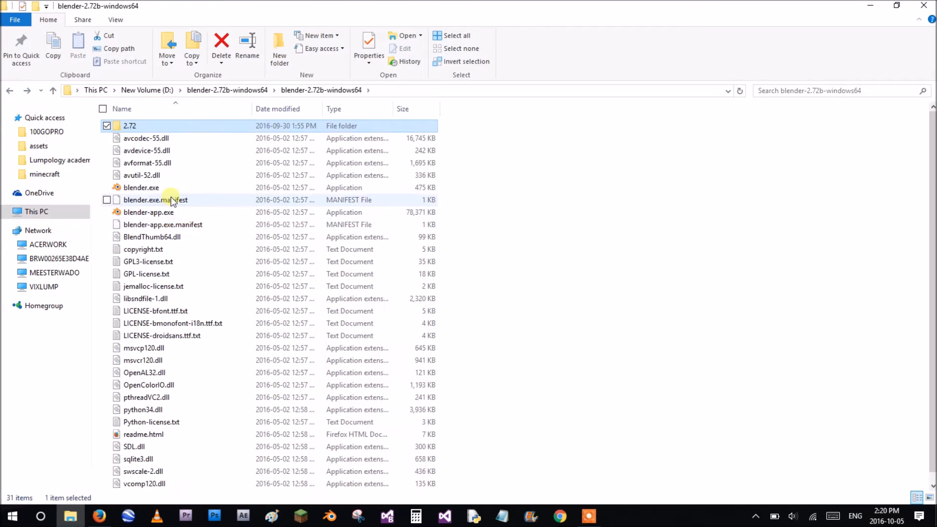
pyautogui.doubleClick(130, 188)
pyautogui.click(498, 273)
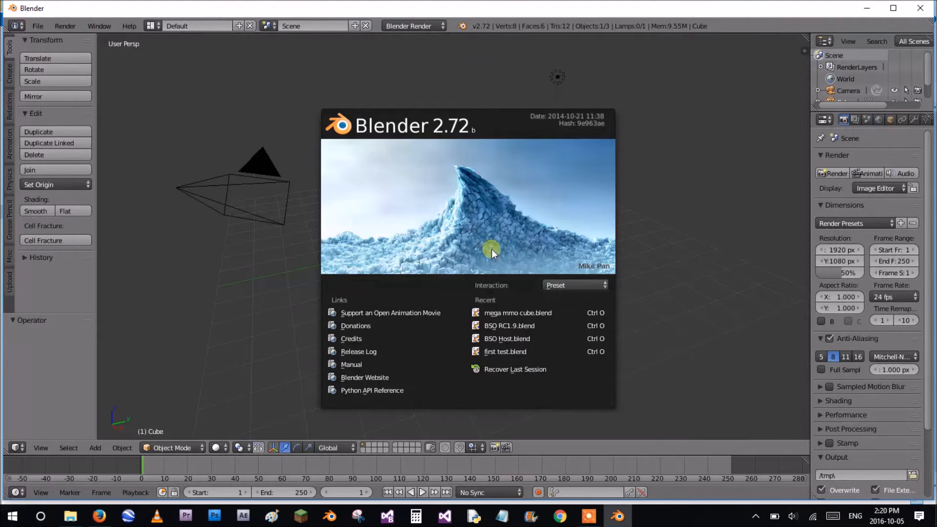
pyautogui.click(491, 249)
# - Check the Multiplayer add-on's details and enabled state among the Game Engine add-ons in User Preferences, then close the preferences
pyautogui.click(36, 26)
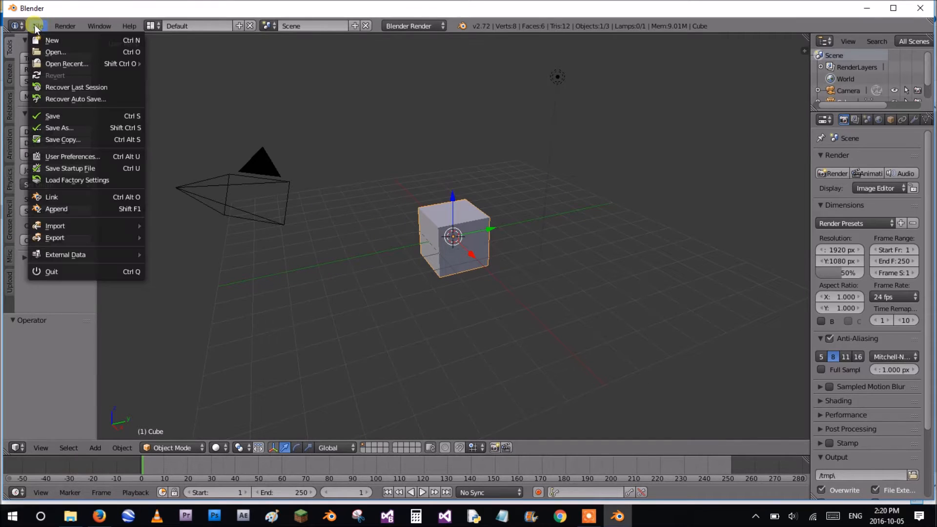
pyautogui.click(66, 155)
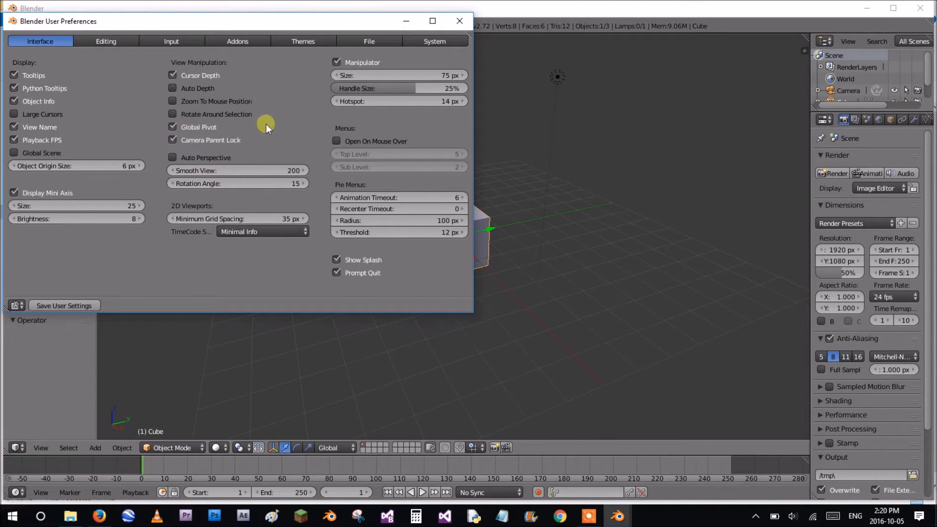
pyautogui.click(235, 40)
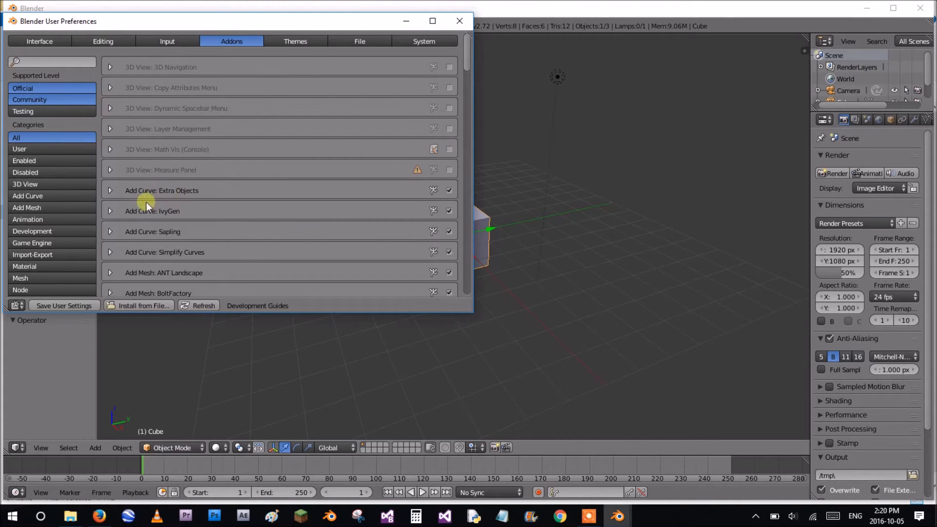
pyautogui.click(38, 243)
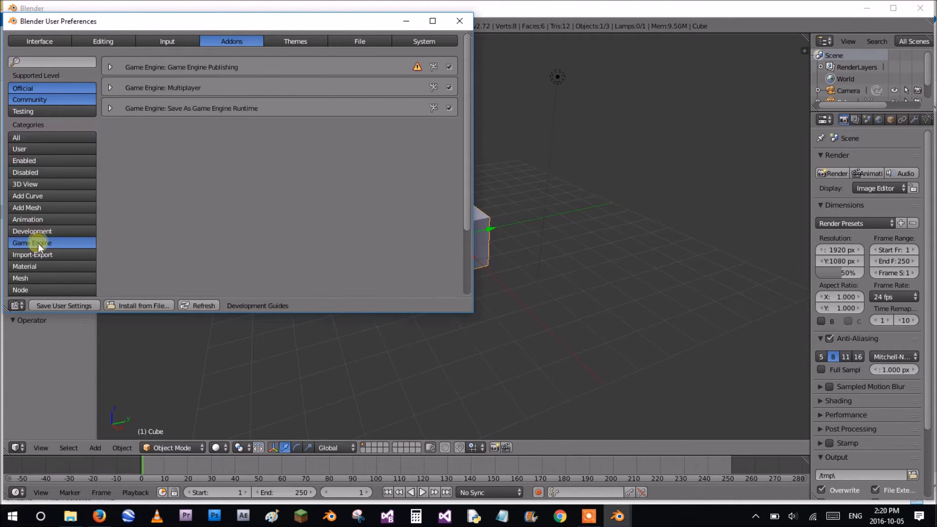
pyautogui.click(107, 89)
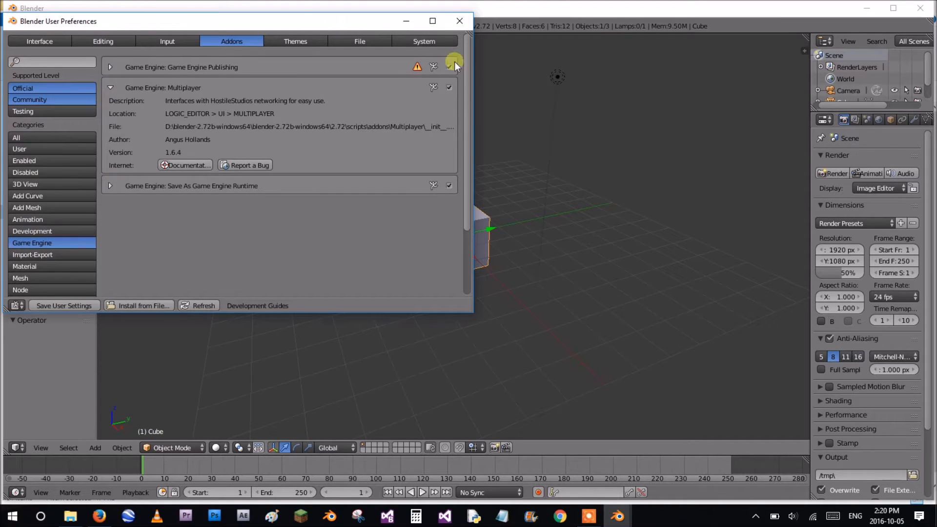
pyautogui.click(110, 88)
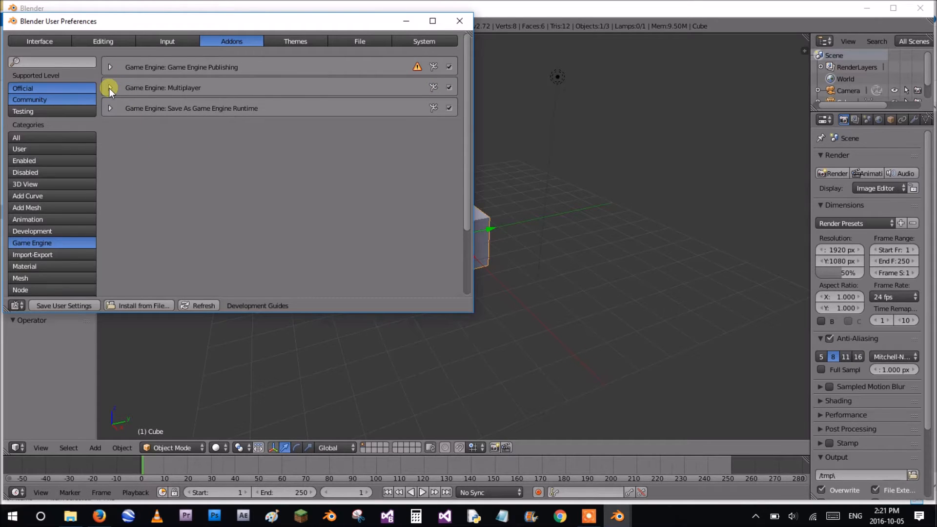
pyautogui.click(110, 87)
pyautogui.click(110, 87)
pyautogui.moveTo(99, 19)
pyautogui.mouseDown()
pyautogui.moveTo(268, 76)
pyautogui.moveTo(108, 39)
pyautogui.moveTo(107, 9)
pyautogui.moveTo(107, 24)
pyautogui.mouseUp()
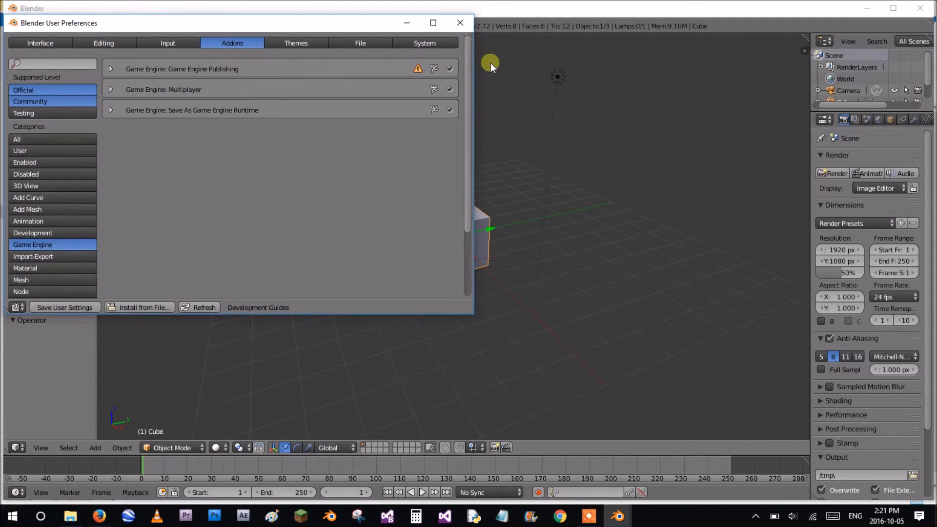
pyautogui.click(461, 25)
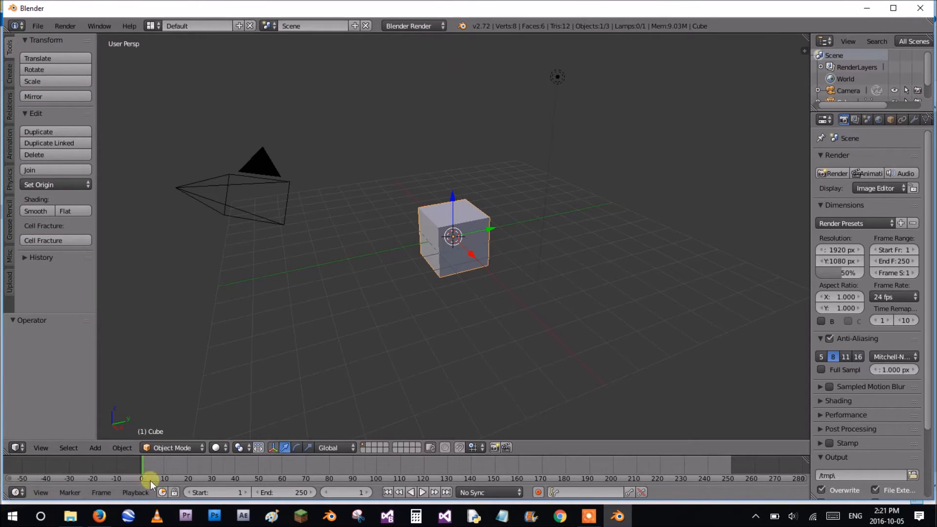
# - Set the render engine to Blender Game and the screen layout to Game Logic
pyautogui.click(405, 25)
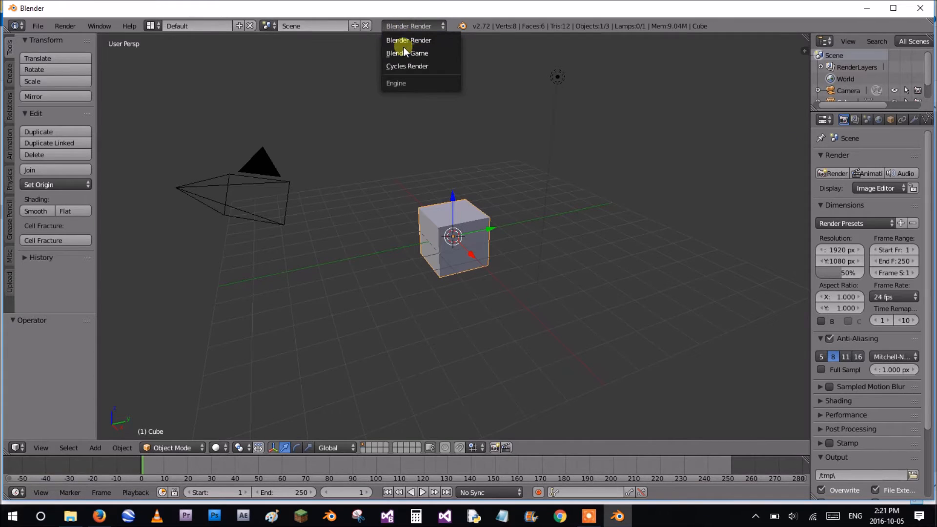
pyautogui.click(404, 51)
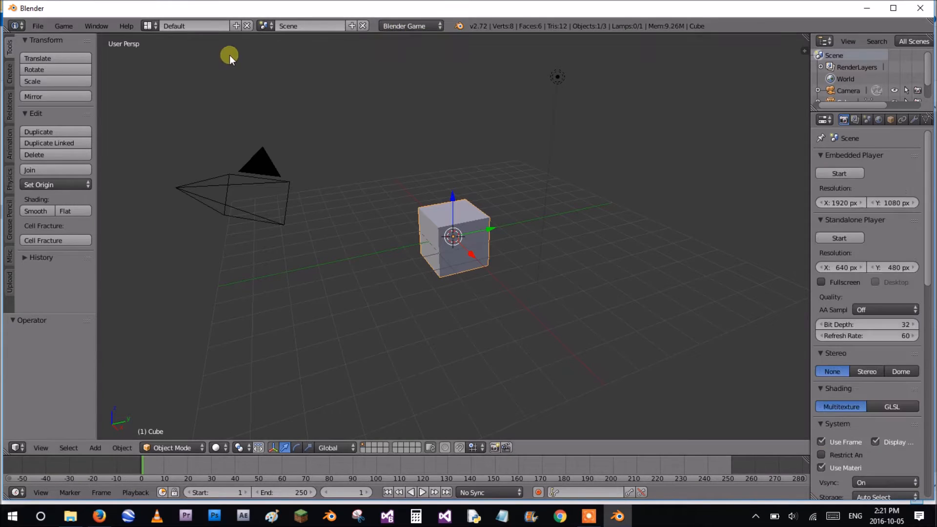
pyautogui.click(146, 25)
pyautogui.click(190, 94)
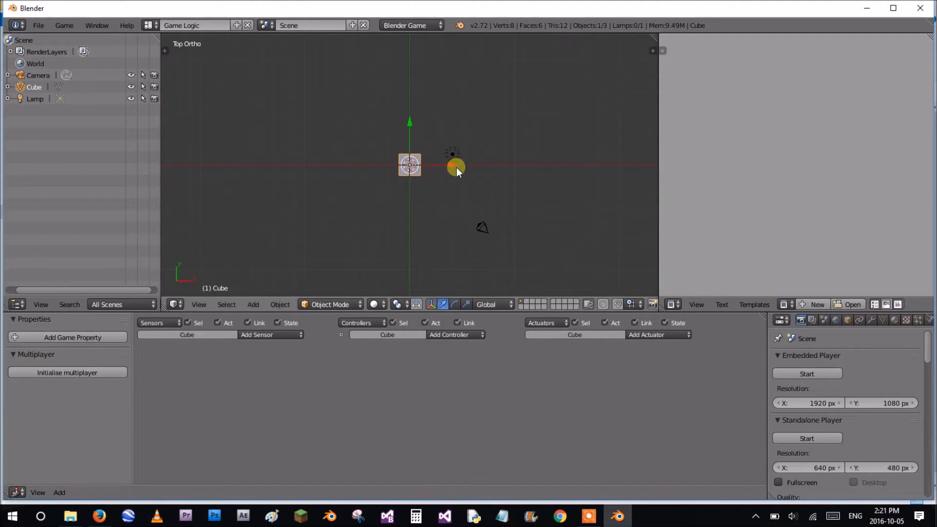
# - Delete all default objects from the scene and set the 3D view to perspective
pyautogui.moveTo(420, 226); pyautogui.dragTo(362, 159, button='middle')
pyautogui.moveTo(416, 193); pyautogui.dragTo(417, 174, button='middle')
pyautogui.press('a')
pyautogui.press('a')
pyautogui.press('x')
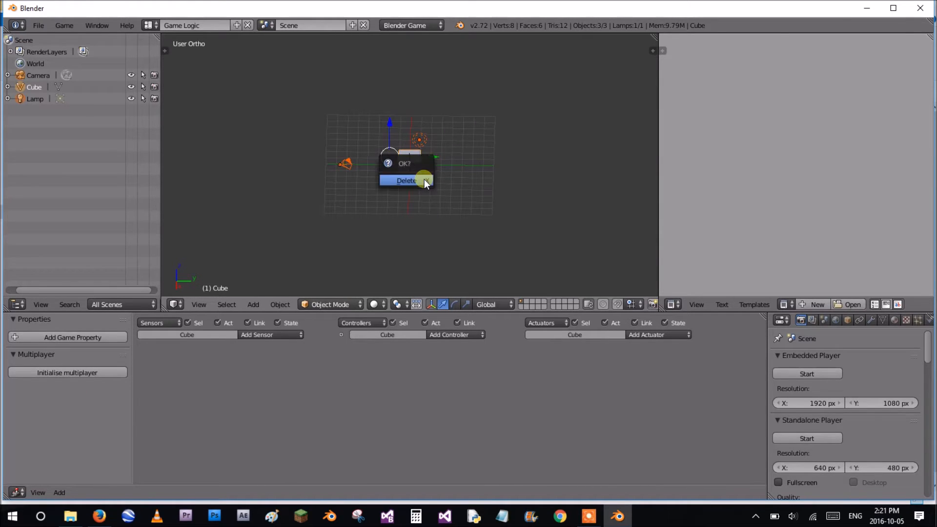
pyautogui.click(423, 179)
pyautogui.press('KP_5')
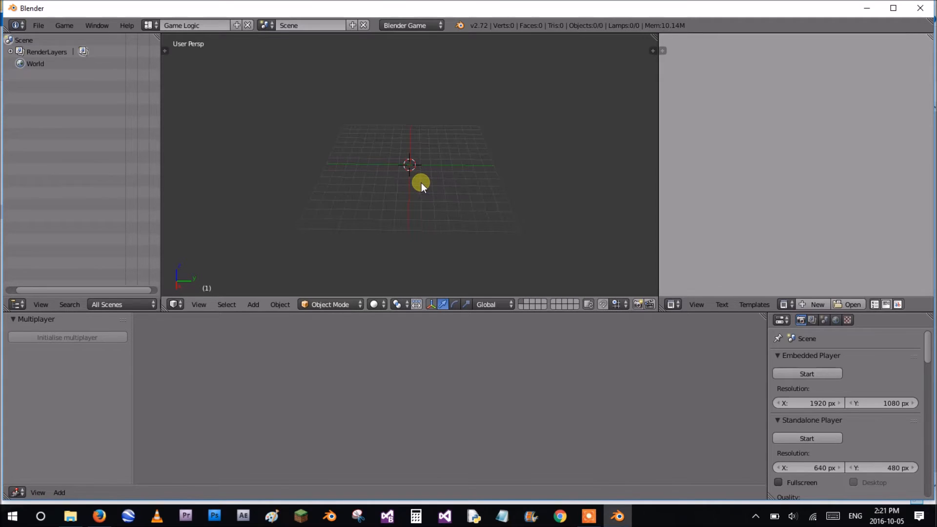
pyautogui.hotkey('shift', 'a')
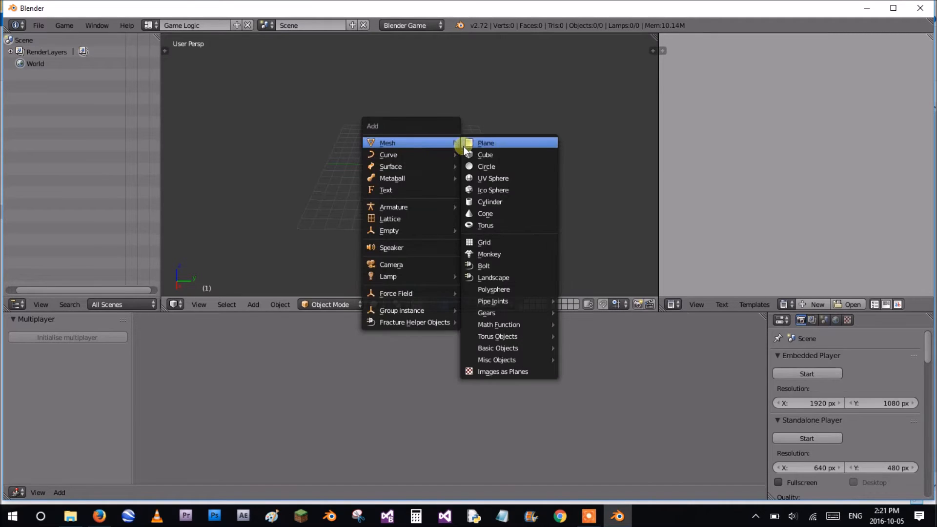
pyautogui.click(482, 151)
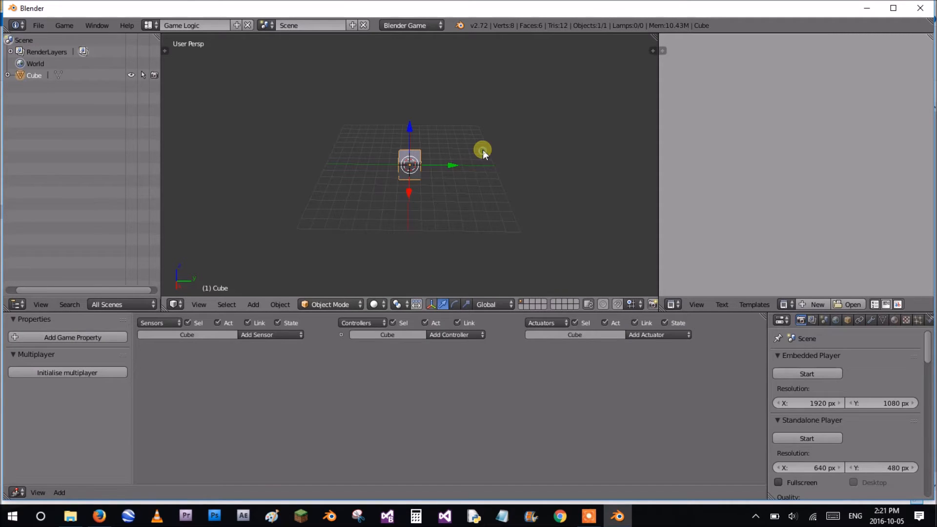
pyautogui.press('x')
pyautogui.click(385, 159)
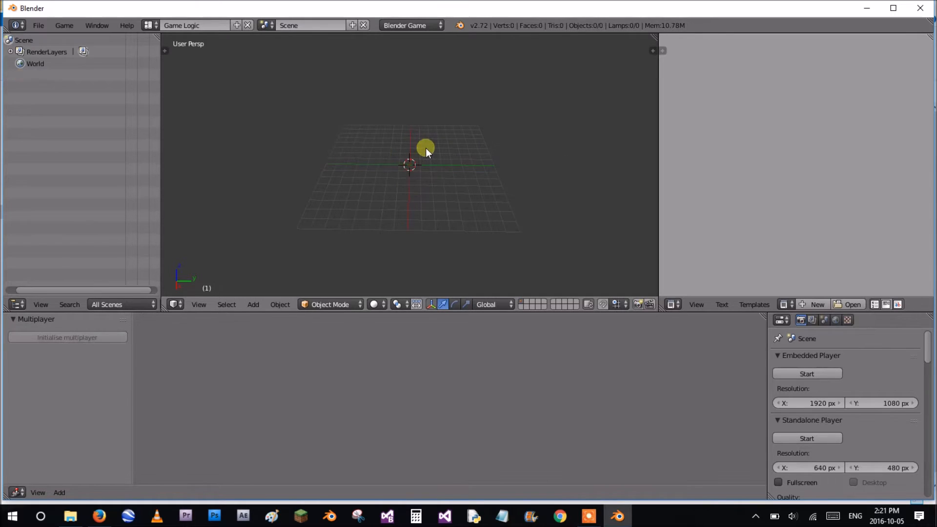
# - Add a mesh plane at the scene's centre and scale it by 8 as the ground
pyautogui.hotkey('shift', 'a')
pyautogui.moveTo(426, 148)
pyautogui.click(486, 150)
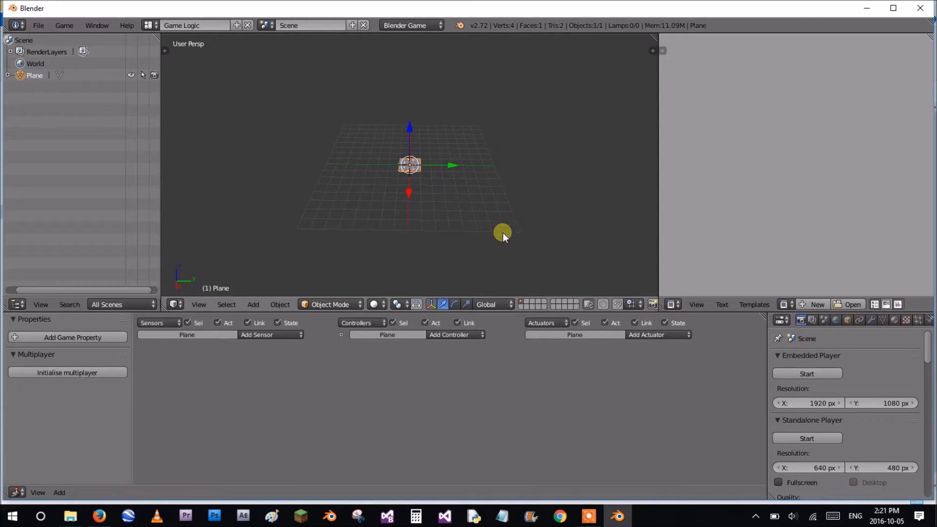
pyautogui.press('s')
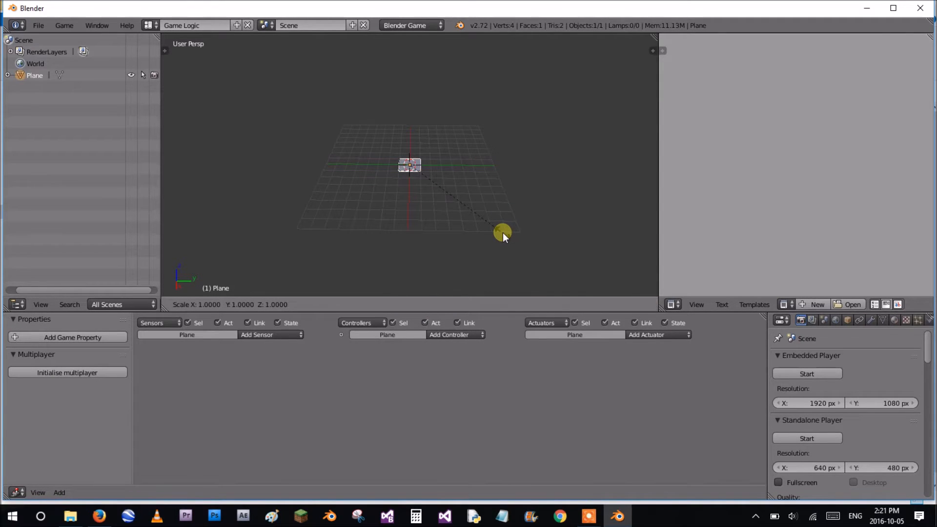
pyautogui.write('8')
pyautogui.press('Return')
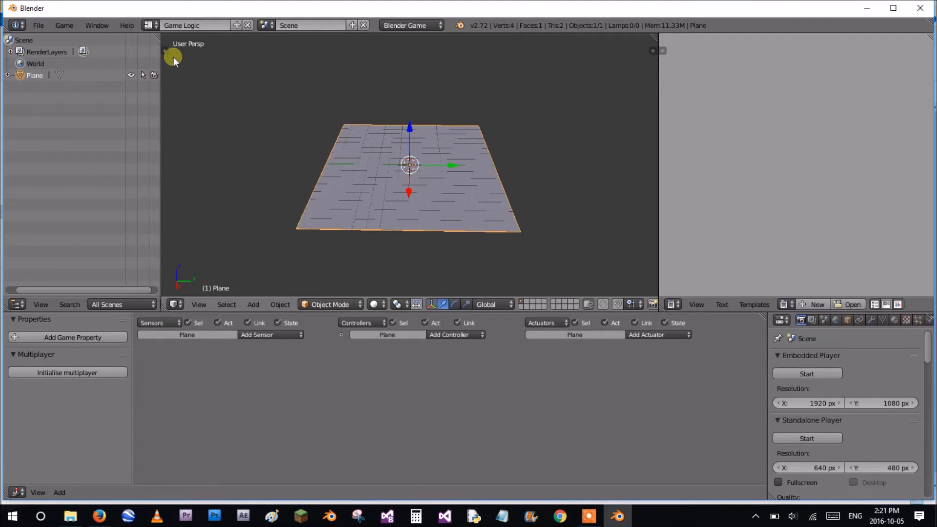
pyautogui.scroll(5, 505, 205)
pyautogui.scroll(-2, 507, 203)
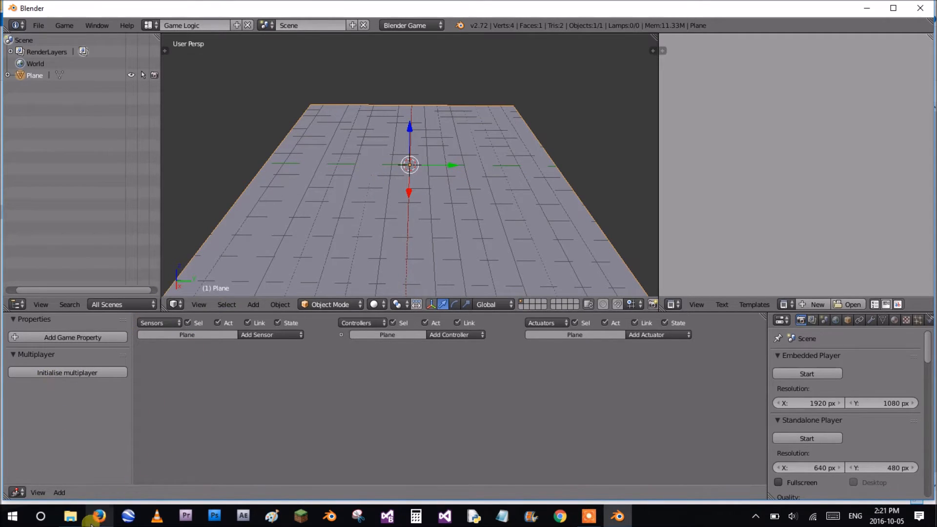
pyautogui.moveTo(103, 518)
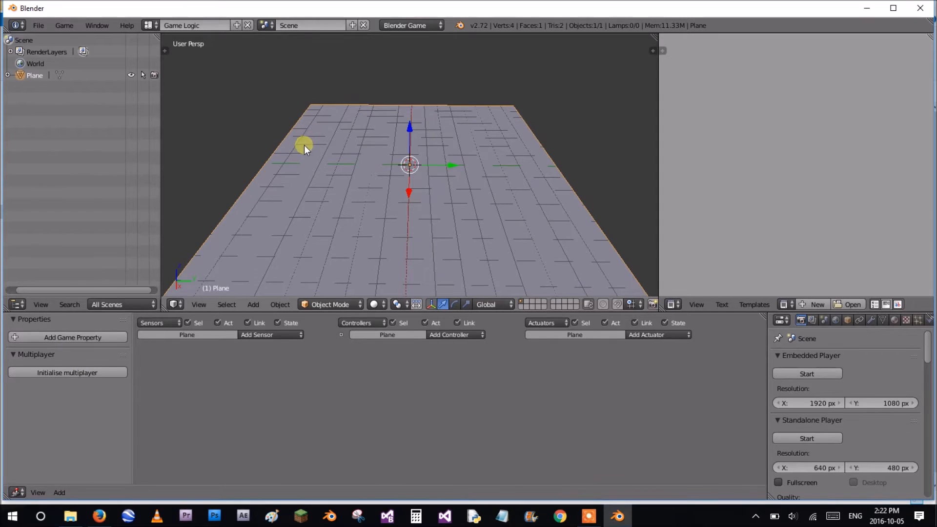
pyautogui.scroll(-5, 385, 159)
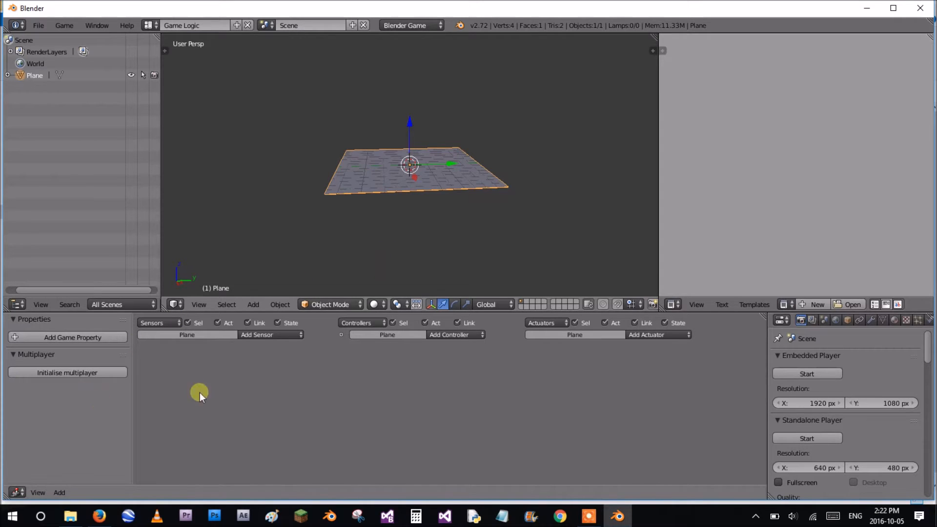
# - Add an Arrows empty at the plane's centre and raise it slightly above the ground along Z
pyautogui.scroll(1, 185, 398)
pyautogui.scroll(1, 401, 131)
pyautogui.scroll(-1, 390, 138)
pyautogui.scroll(5, 391, 138)
pyautogui.moveTo(433, 198); pyautogui.dragTo(449, 168, button='middle')
pyautogui.hotkey('shift', 'a')
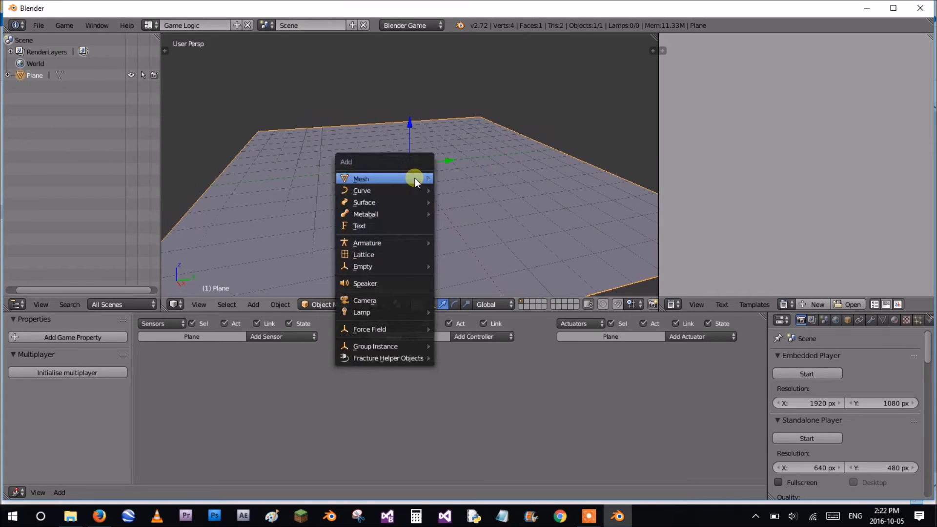
pyautogui.moveTo(390, 267)
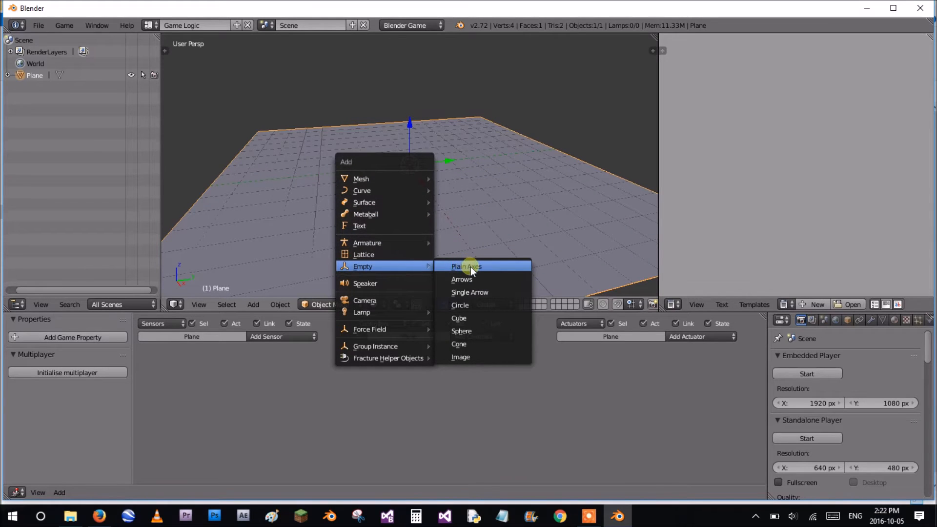
pyautogui.click(482, 279)
pyautogui.moveTo(408, 123); pyautogui.dragTo(407, 108)
pyautogui.moveTo(483, 145)
pyautogui.mouseDown(button='middle')
pyautogui.moveTo(410, 207)
pyautogui.moveTo(478, 160)
pyautogui.mouseUp(button='middle')
pyautogui.scroll(7, 419, 203)
pyautogui.scroll(-3, 415, 199)
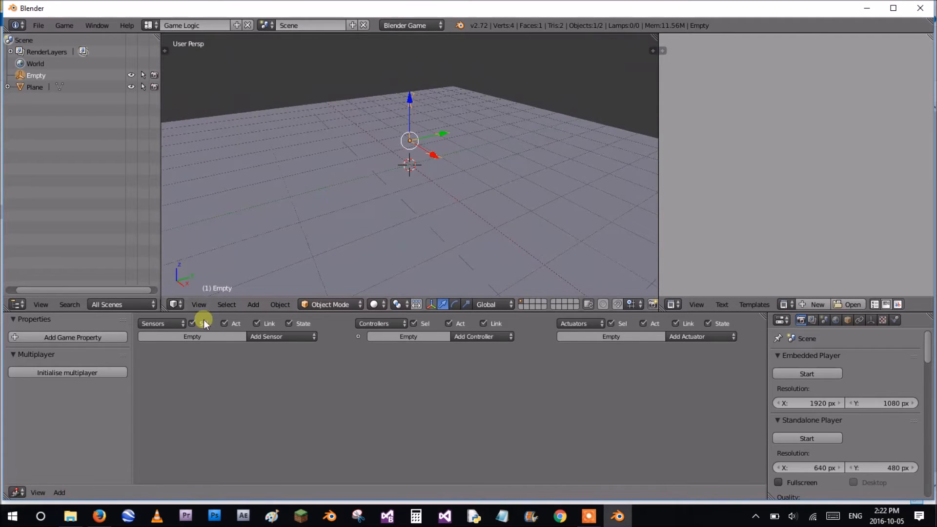
# - Initialise multiplayer for the empty, enlarge the logic editor with its multiplayer settings, and collapse the game properties section
pyautogui.click(50, 370)
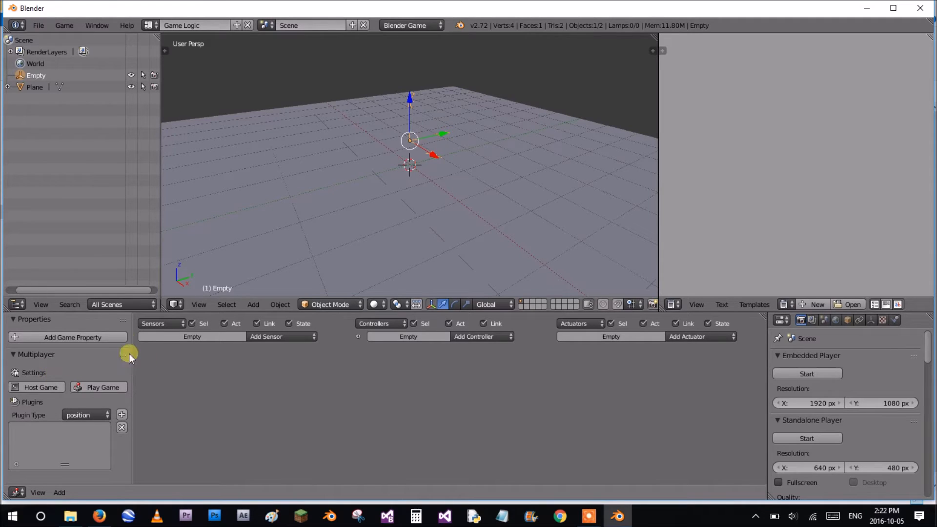
pyautogui.moveTo(131, 347); pyautogui.dragTo(259, 345)
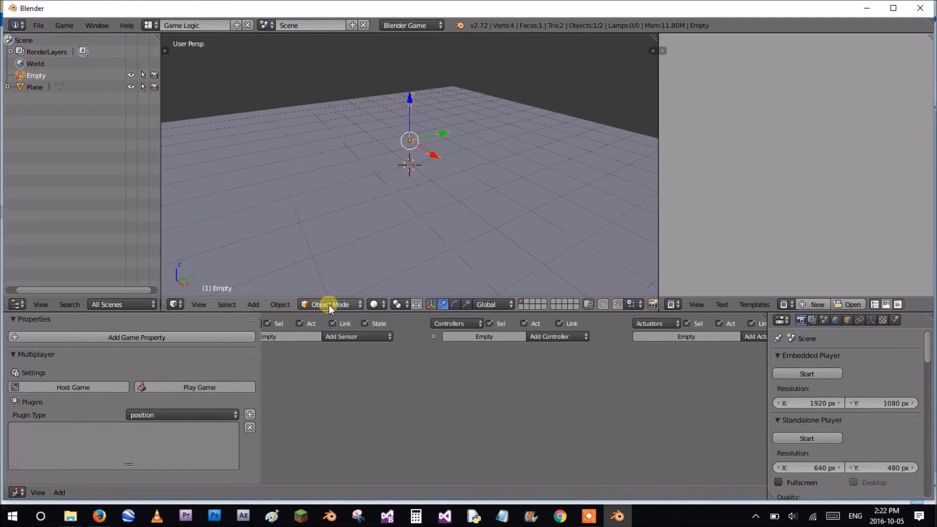
pyautogui.moveTo(329, 311); pyautogui.dragTo(329, 239)
pyautogui.click(791, 231)
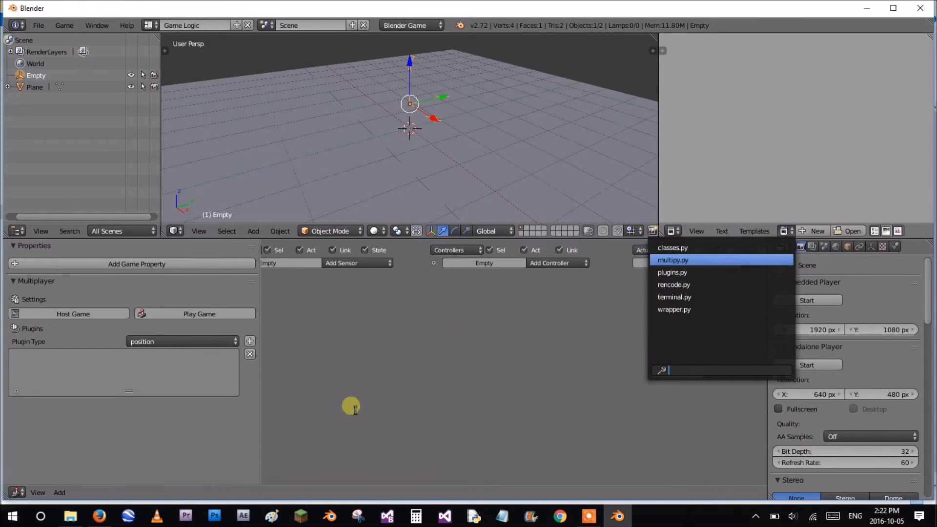
pyautogui.click(389, 319)
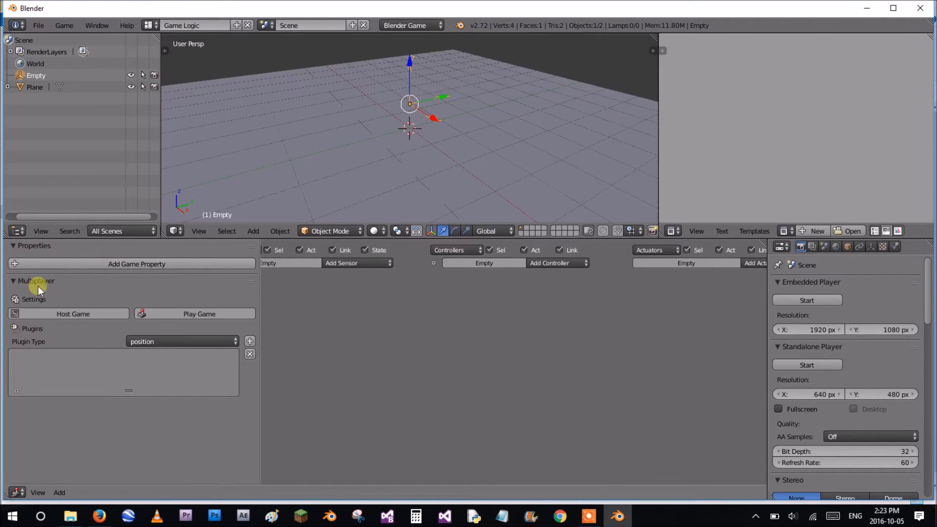
pyautogui.click(12, 244)
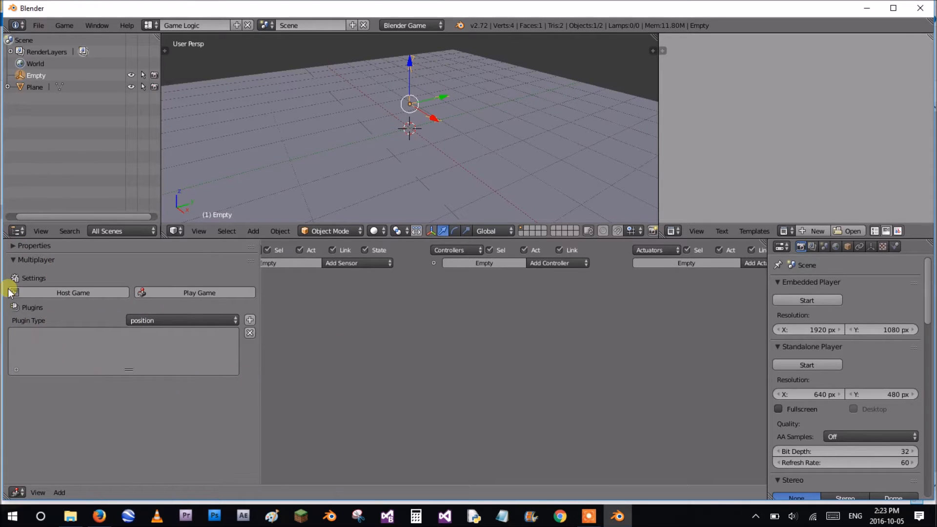
# - Enable Play Game in the empty's multiplayer settings and enter "Game" as the name
pyautogui.moveTo(431, 112); pyautogui.dragTo(301, 177, button='middle')
pyautogui.scroll(-8, 339, 128)
pyautogui.moveTo(339, 128); pyautogui.dragTo(347, 59, button='middle')
pyautogui.scroll(6, 383, 65)
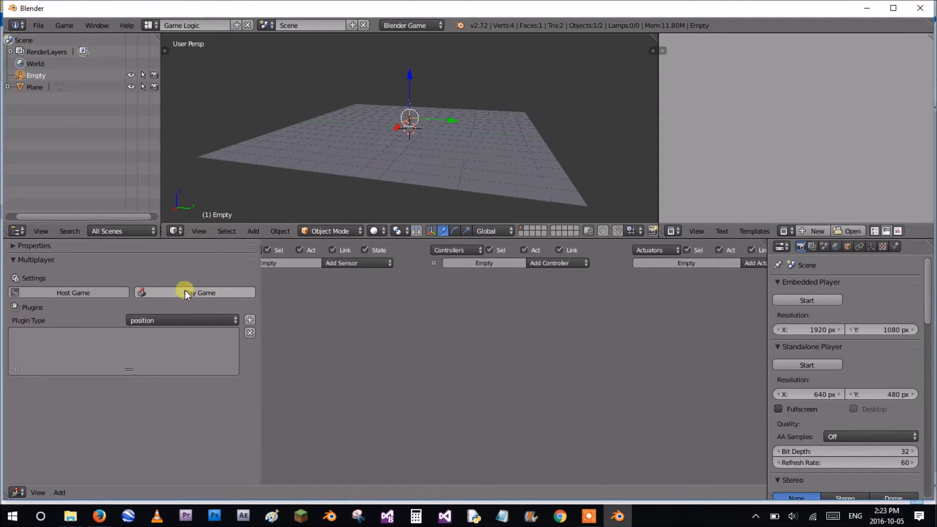
pyautogui.click(205, 293)
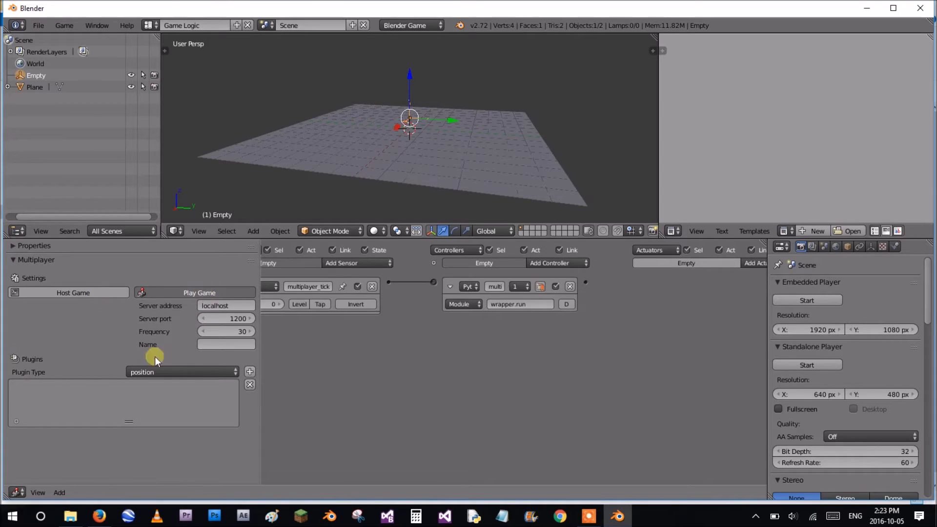
pyautogui.scroll(2, 349, 315)
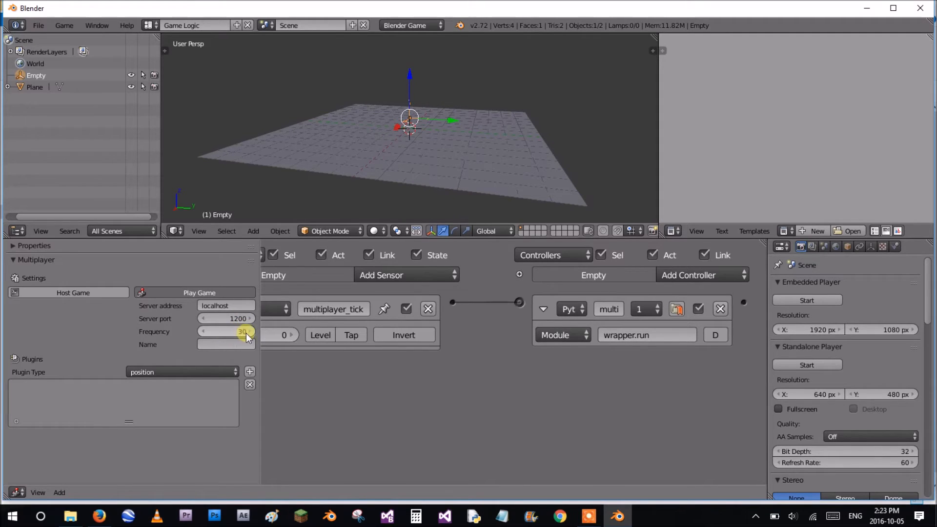
pyautogui.click(241, 347)
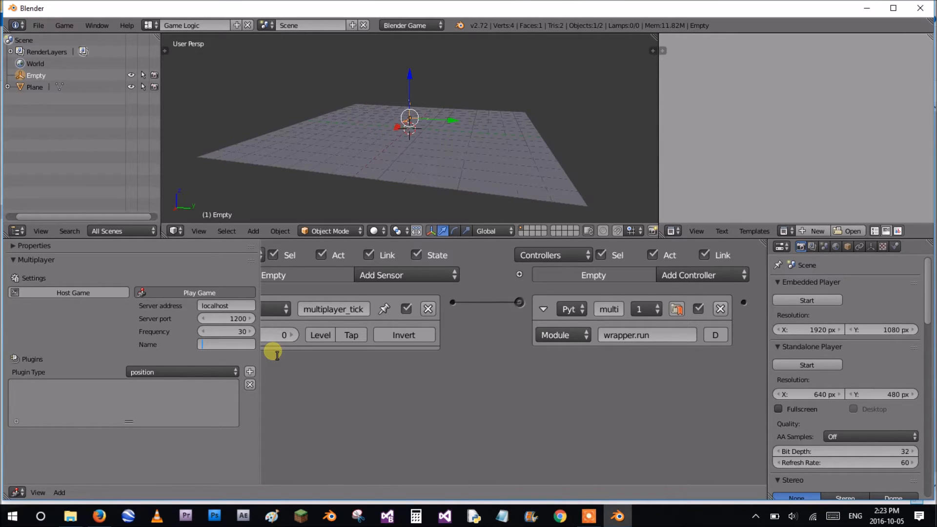
pyautogui.write('Game')
pyautogui.click(351, 428)
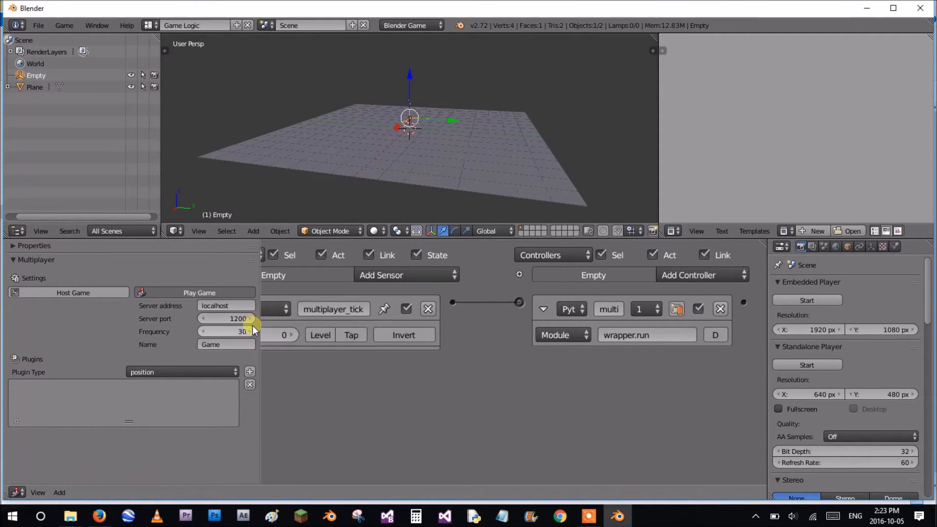
# - Set the multiplayer server port to 1201 and the frequency to 10
pyautogui.click(239, 317)
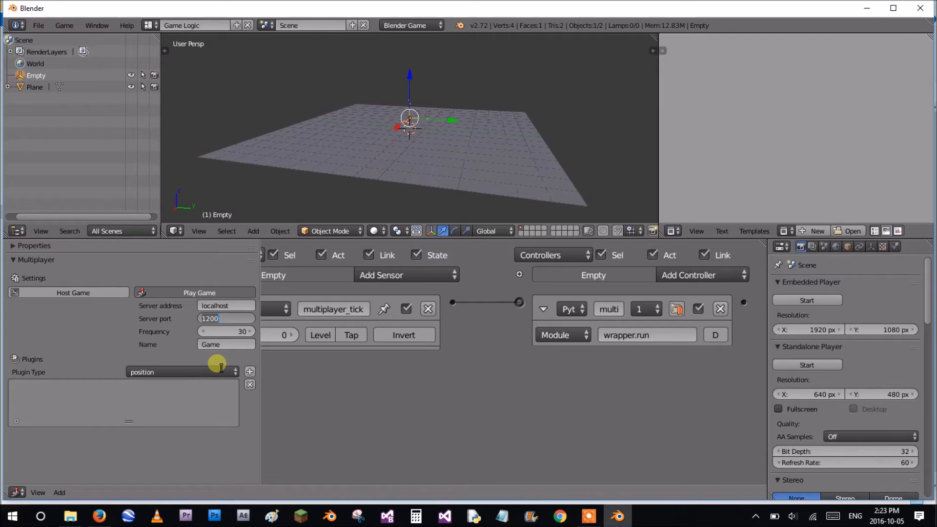
pyautogui.moveTo(225, 320)
pyautogui.mouseDown()
pyautogui.moveTo(205, 320)
pyautogui.moveTo(228, 322)
pyautogui.mouseUp()
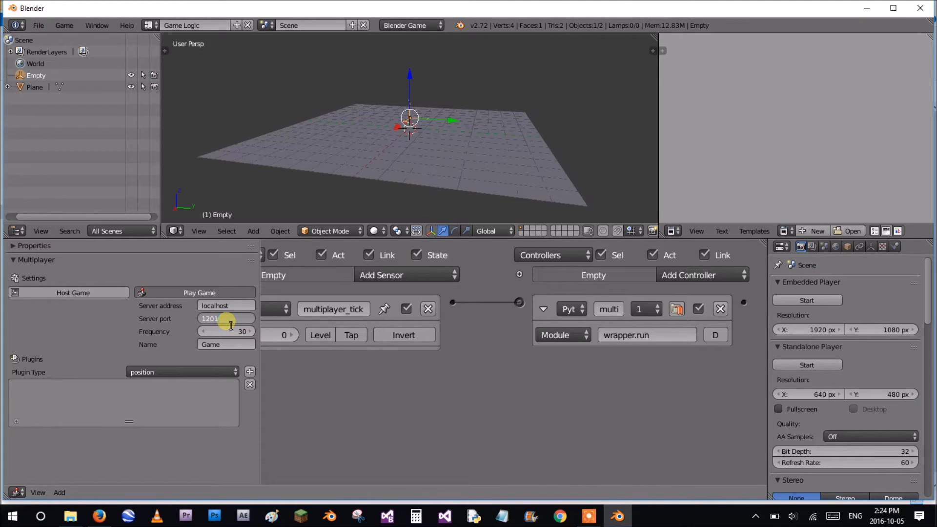
pyautogui.click(54, 321)
pyautogui.click(239, 335)
pyautogui.write('10')
pyautogui.click(127, 344)
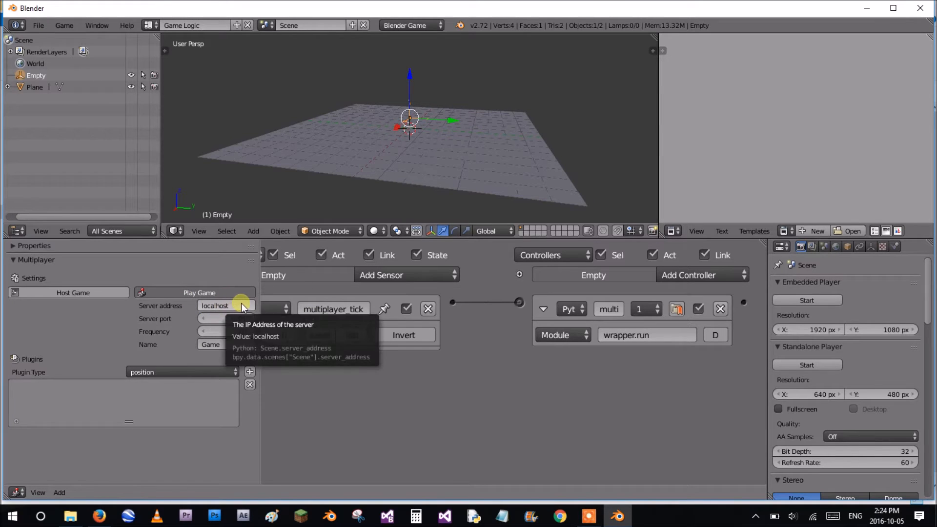
pyautogui.click(45, 260)
pyautogui.click(45, 261)
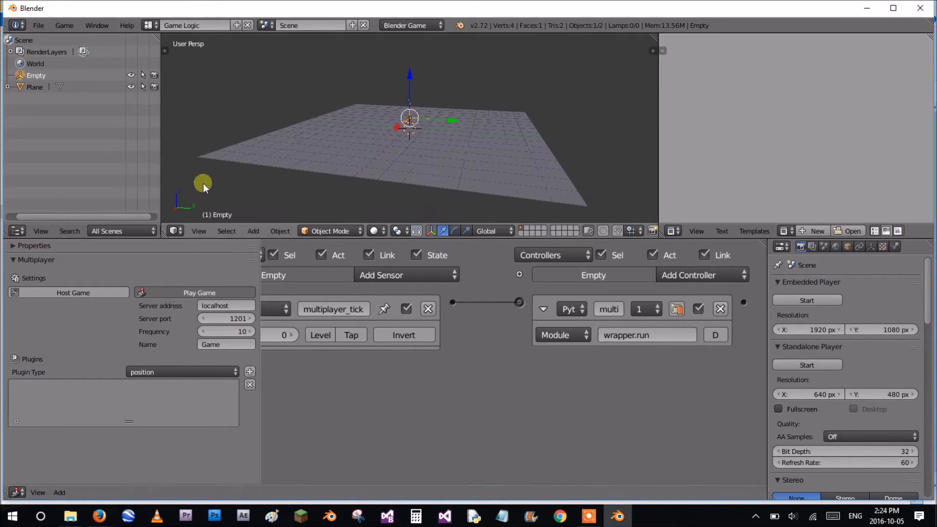
# - Switch to File Explorer to look at the computers on the network, and return to Blender
pyautogui.click(70, 516)
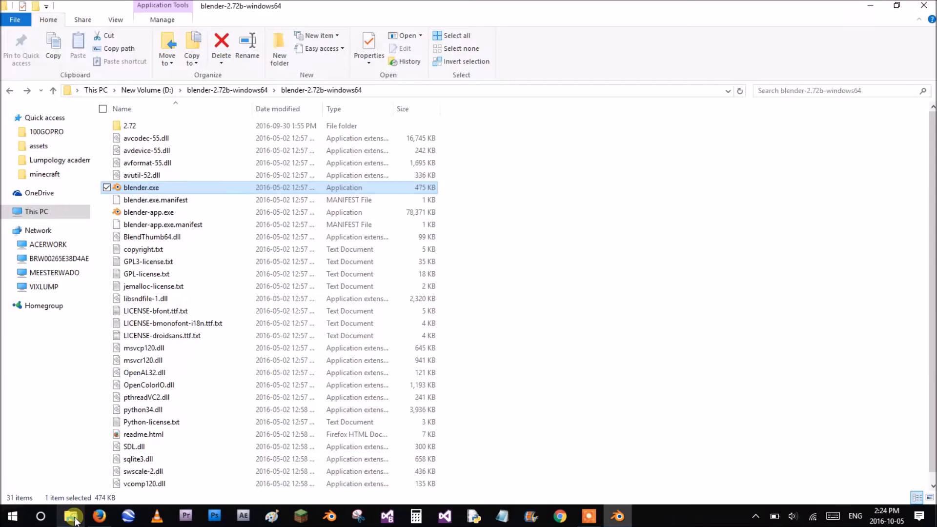
pyautogui.click(24, 230)
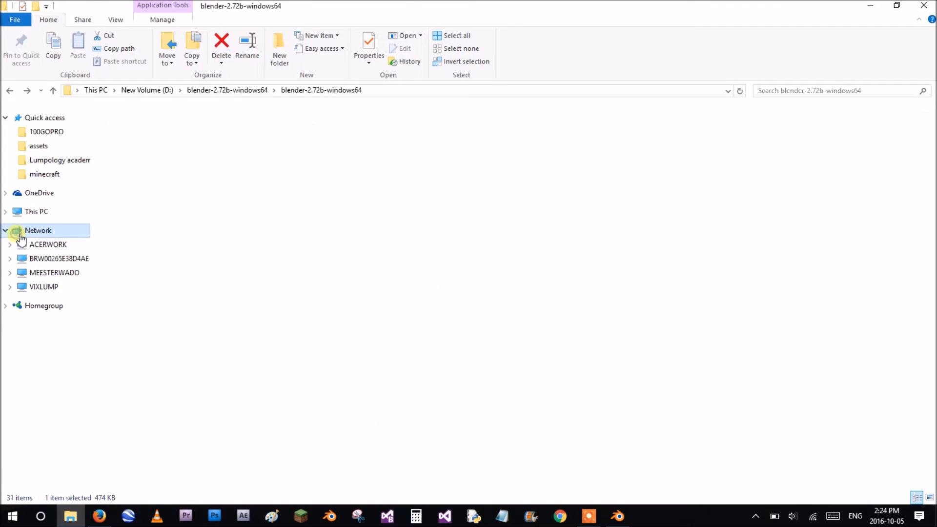
pyautogui.click(870, 5)
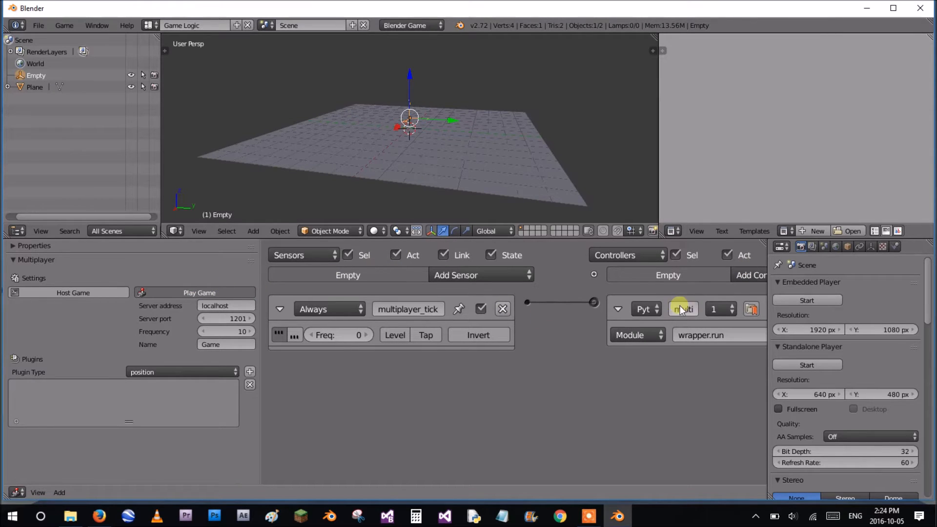
# - Load wrapper.py in the text editor and collapse the empty's Always sensor and Python controller
pyautogui.keyDown('ctrl'); pyautogui.hscroll(3, 547, 342); pyautogui.keyUp('ctrl')
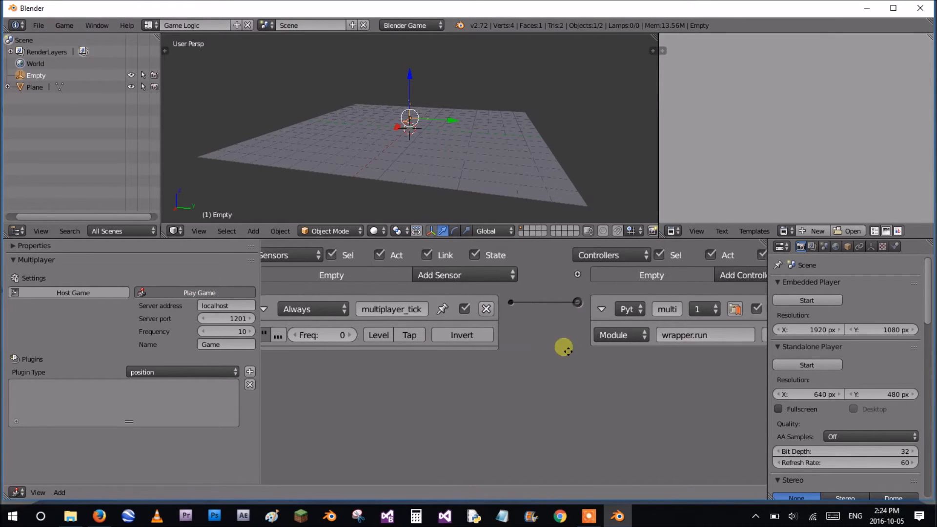
pyautogui.click(782, 230)
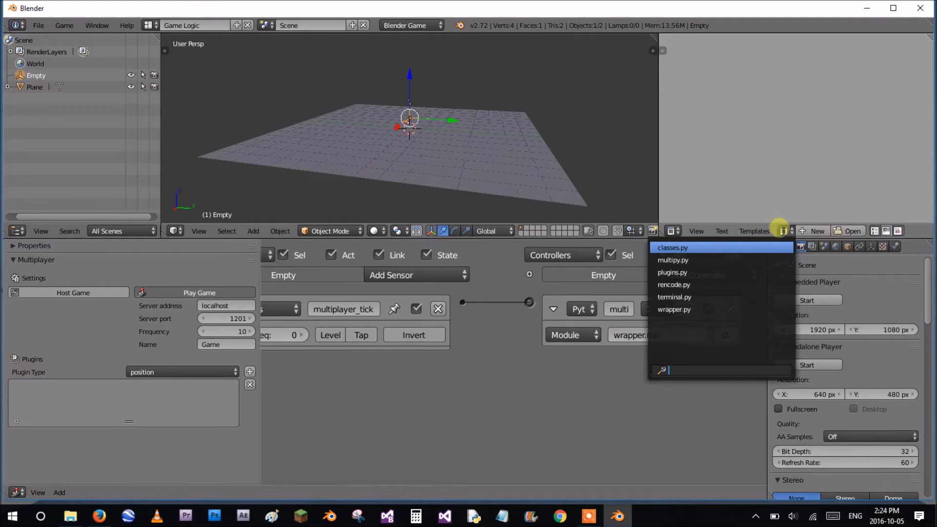
pyautogui.click(696, 310)
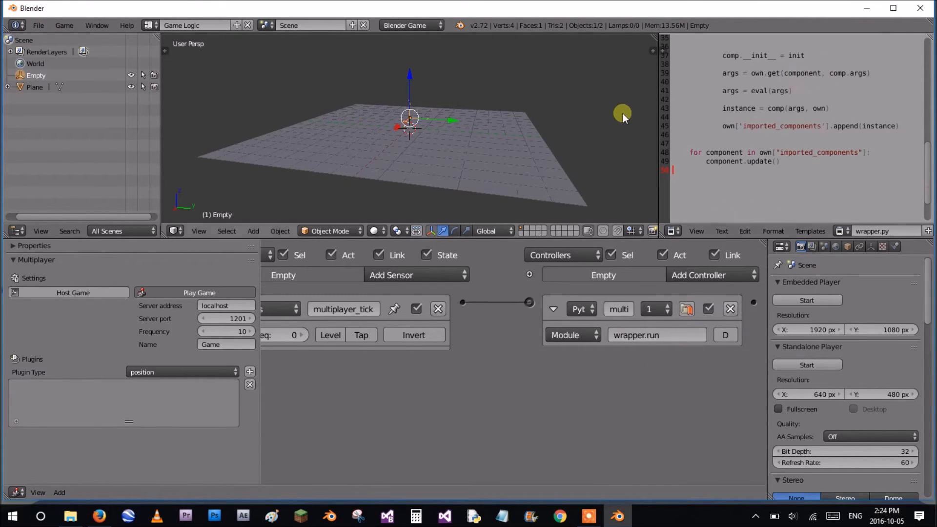
pyautogui.moveTo(511, 344); pyautogui.dragTo(575, 344, button='middle')
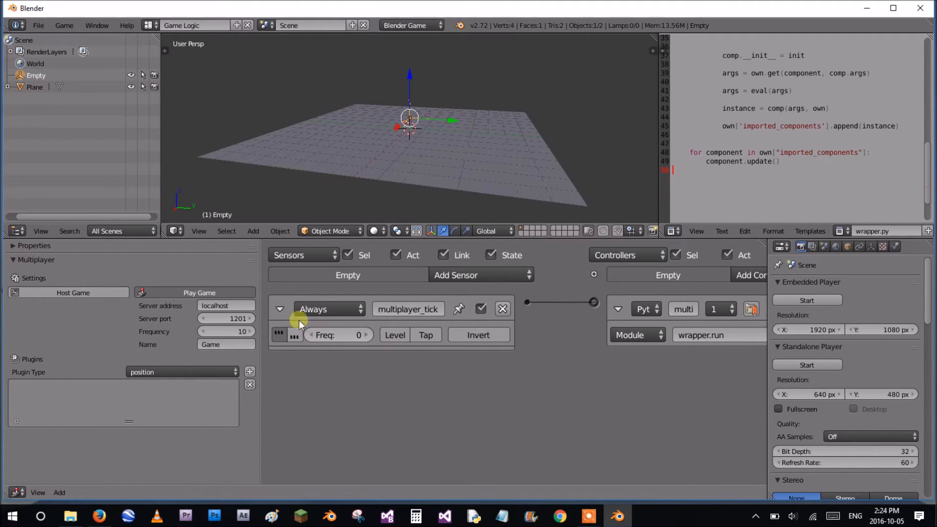
pyautogui.click(281, 309)
pyautogui.click(618, 309)
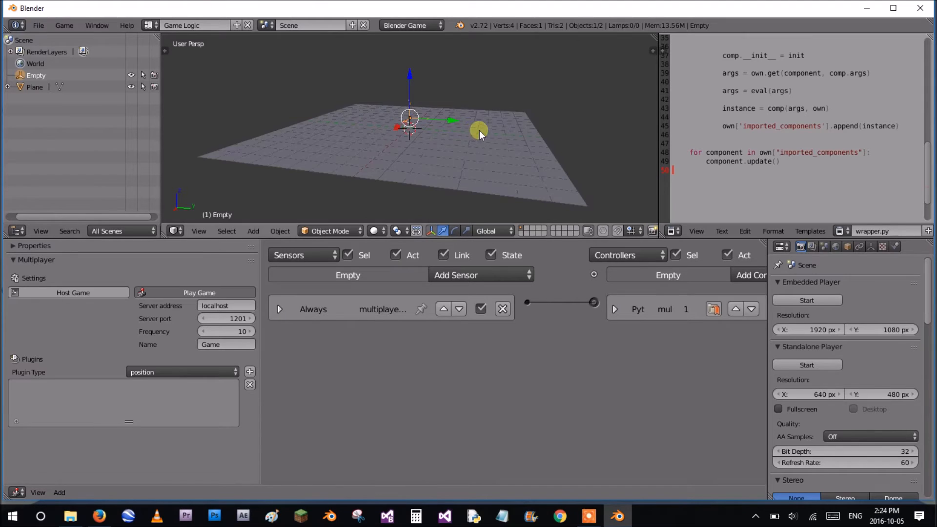
# - Add a mesh cube, scale it by 0.5, and raise it along Z above the empty
pyautogui.moveTo(479, 130); pyautogui.dragTo(420, 145, button='middle')
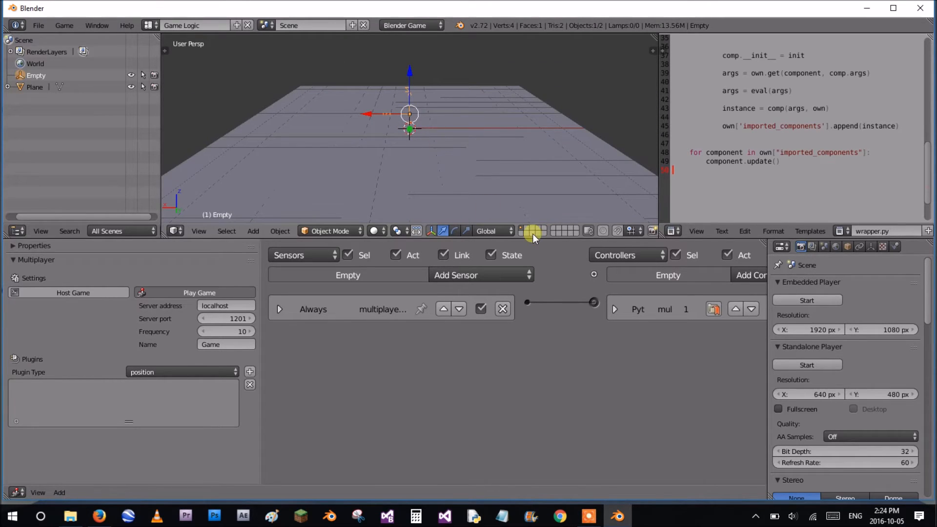
pyautogui.hotkey('shift', 'a')
pyautogui.moveTo(408, 86)
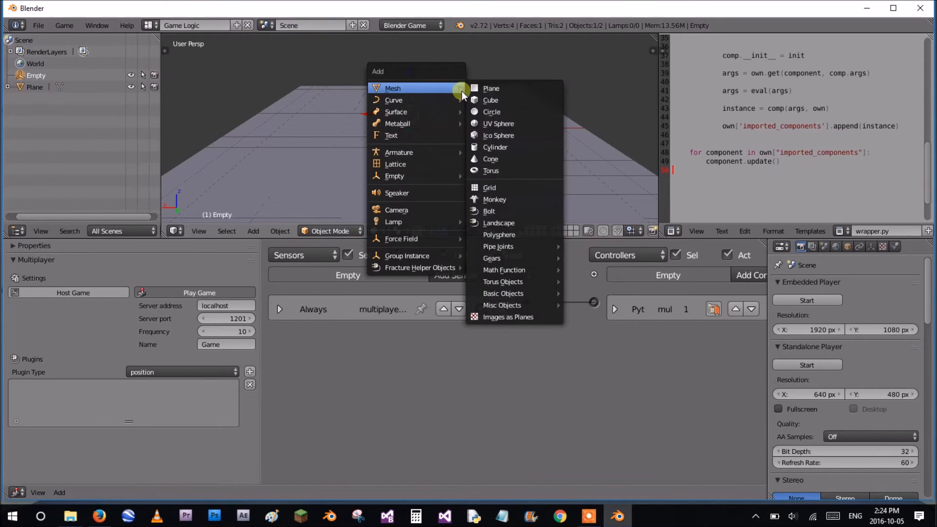
pyautogui.click(496, 98)
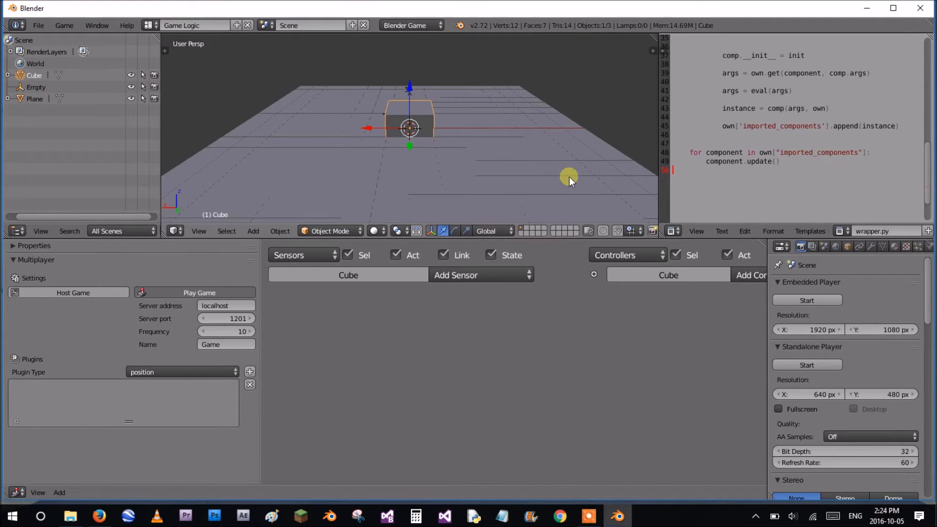
pyautogui.write('s.5')
pyautogui.press('Return')
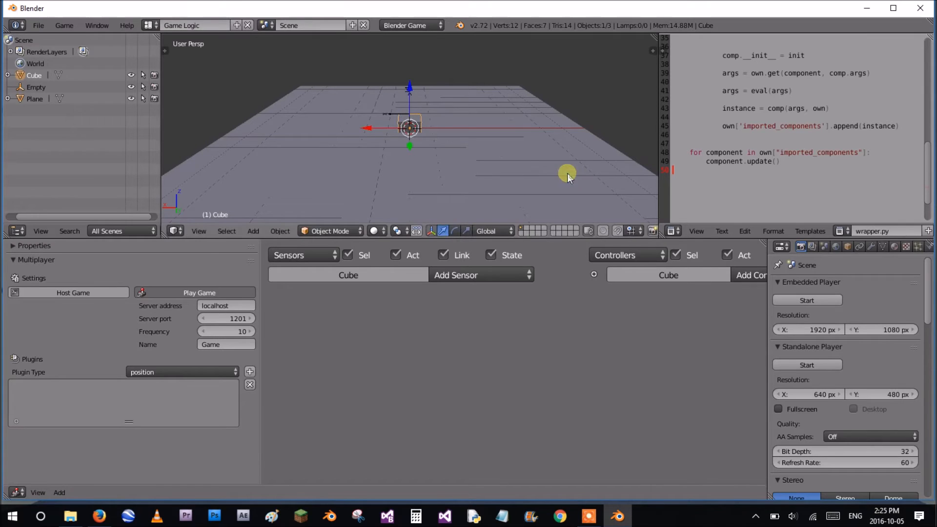
pyautogui.moveTo(413, 101); pyautogui.dragTo(408, 57)
pyautogui.moveTo(408, 57); pyautogui.dragTo(932, 220, button='middle')
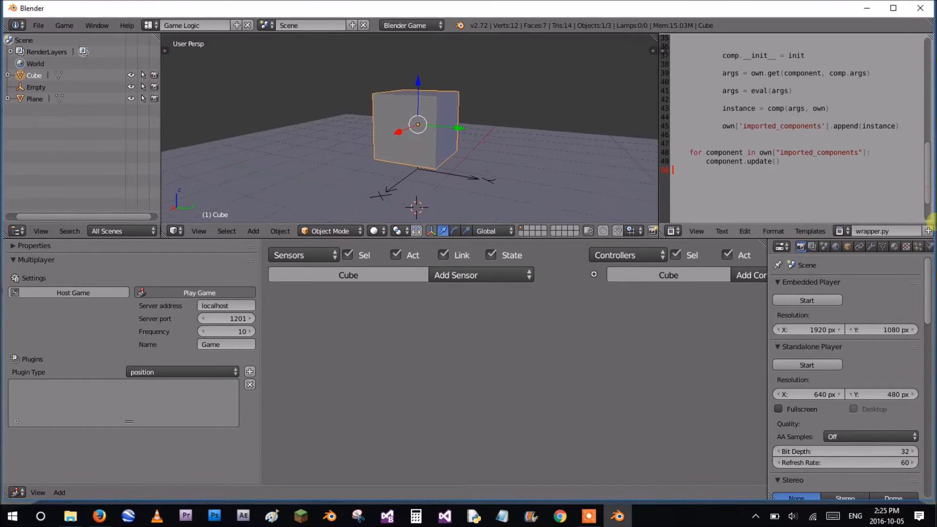
# - Add a new material to the cube, widen the properties area, and name the material player
pyautogui.click(895, 247)
pyautogui.click(809, 324)
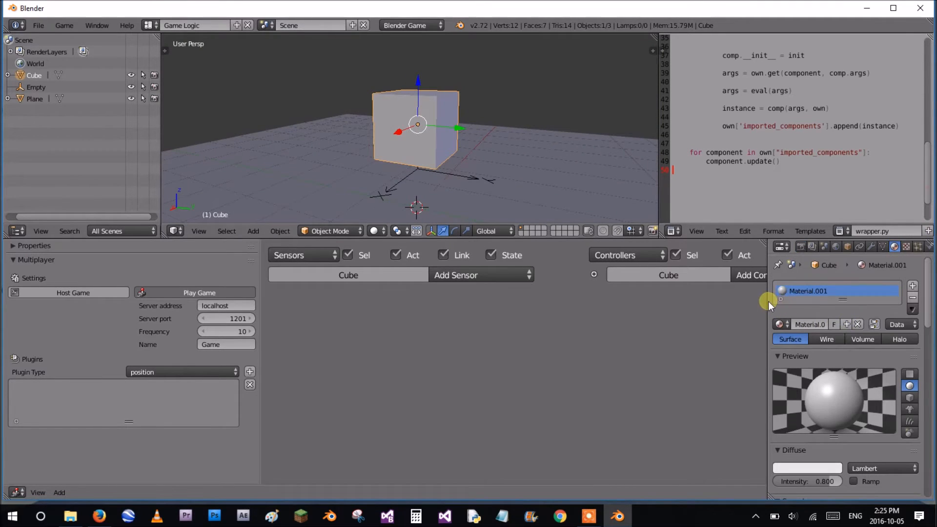
pyautogui.moveTo(768, 301); pyautogui.dragTo(592, 302)
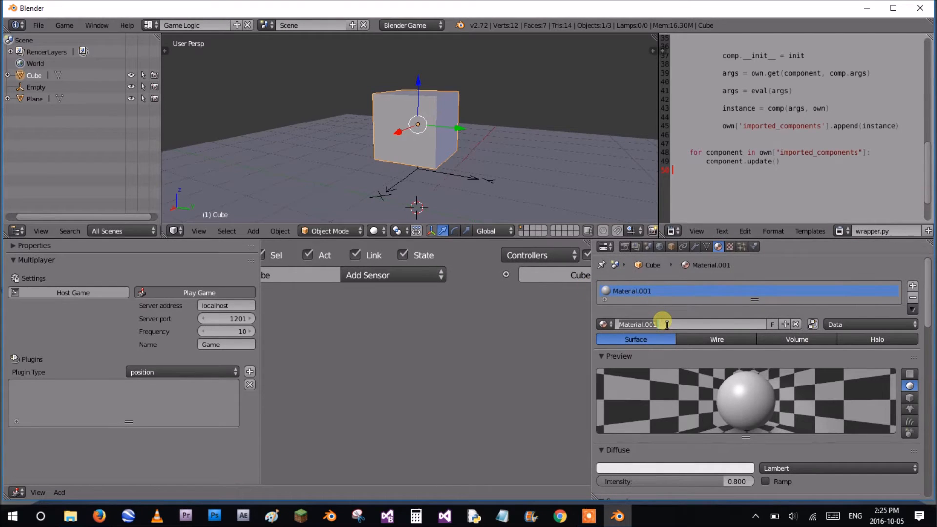
pyautogui.write('player')
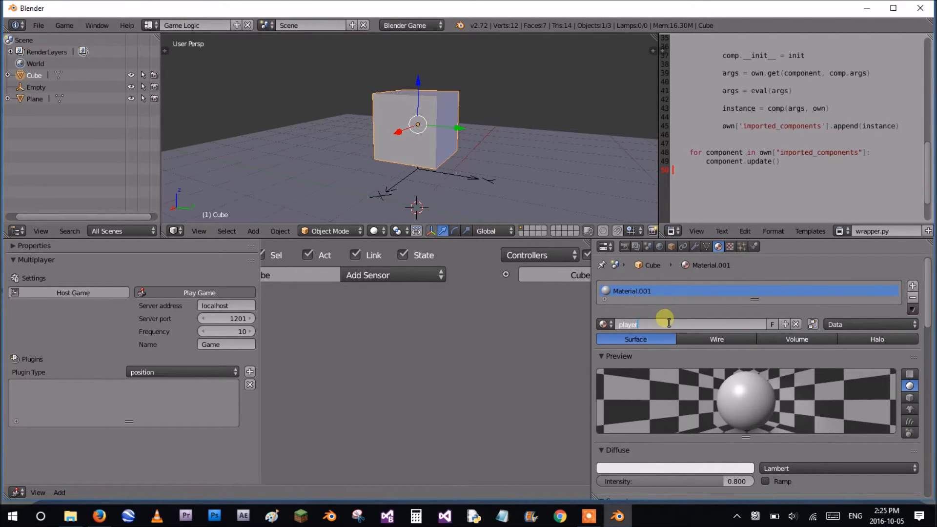
pyautogui.press('Return')
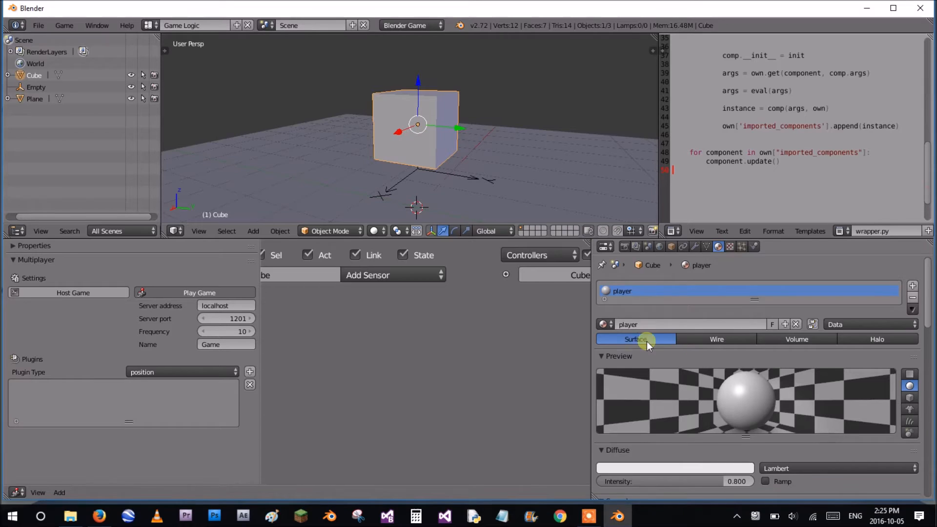
# - Set the player material's diffuse color to bright green
pyautogui.scroll(-3, 658, 440)
pyautogui.click(666, 399)
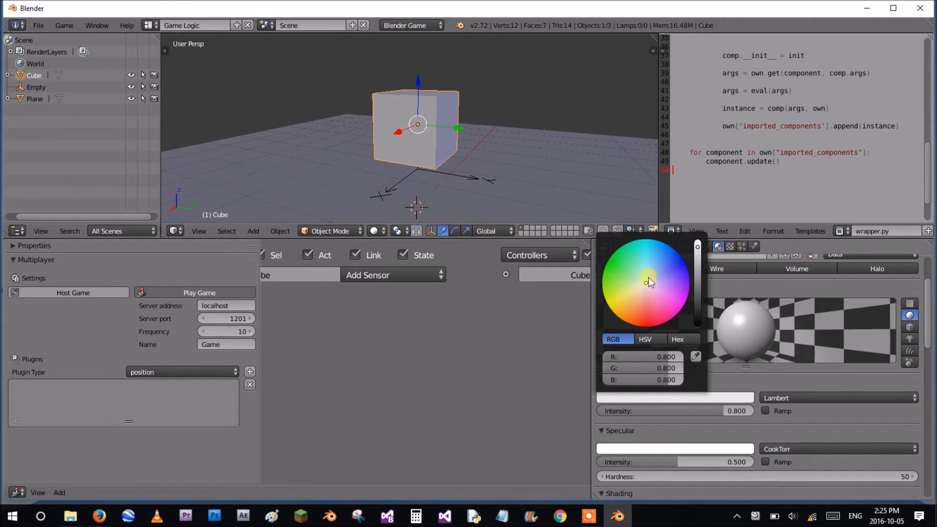
pyautogui.moveTo(649, 278); pyautogui.dragTo(582, 261)
pyautogui.scroll(-6, 410, 104)
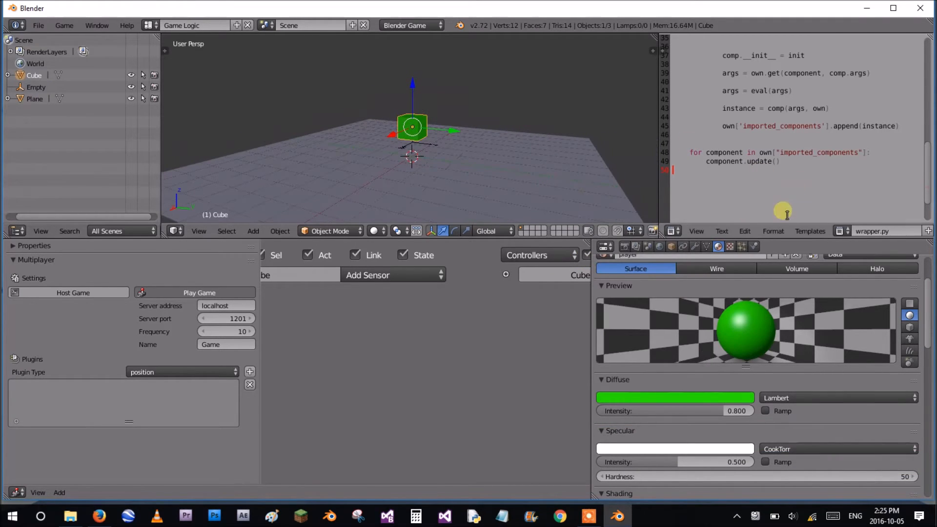
# - Look through the render settings, then set the world's horizon color to cyan-blue
pyautogui.click(625, 247)
pyautogui.scroll(-10, 658, 378)
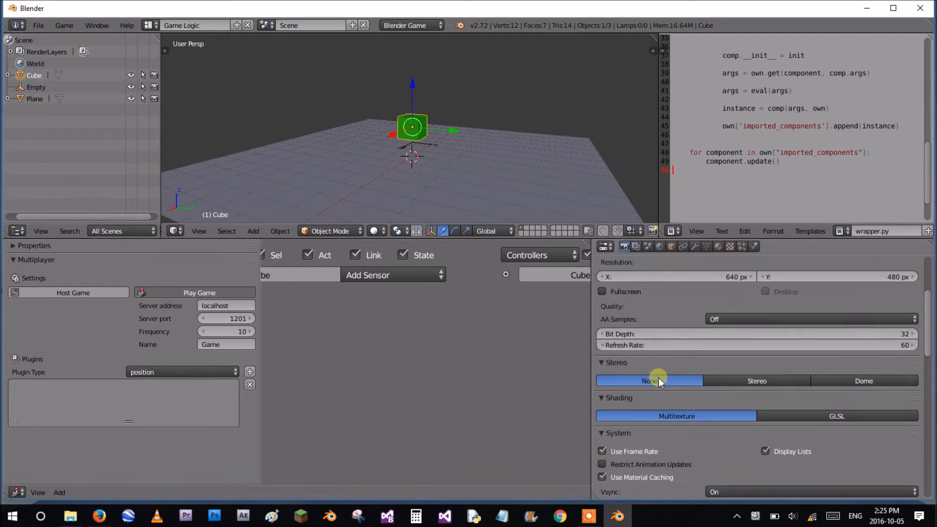
pyautogui.scroll(-5, 751, 410)
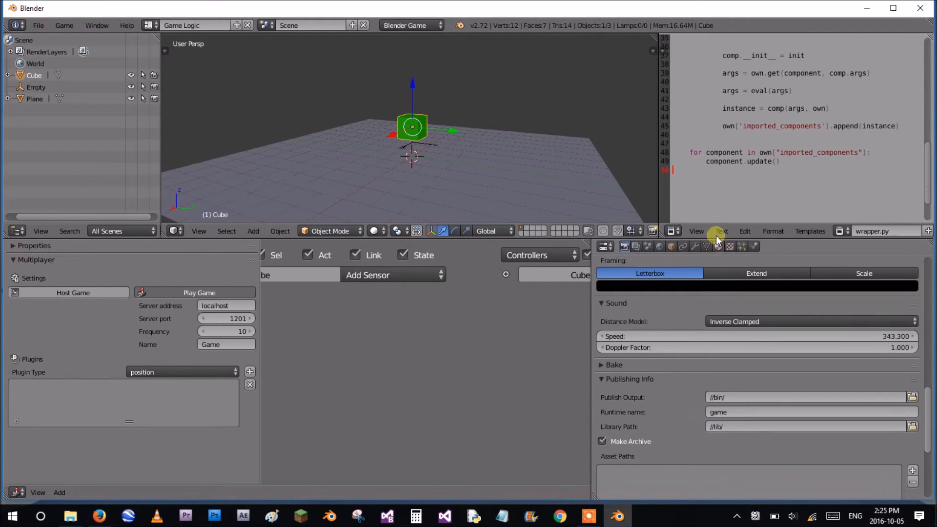
pyautogui.click(660, 246)
pyautogui.click(707, 333)
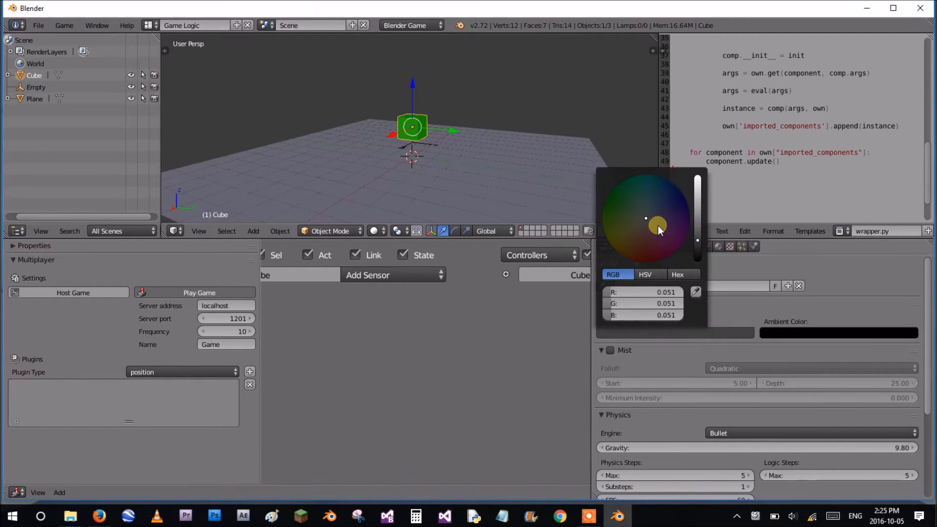
pyautogui.click(649, 171)
pyautogui.moveTo(697, 239); pyautogui.dragTo(698, 199)
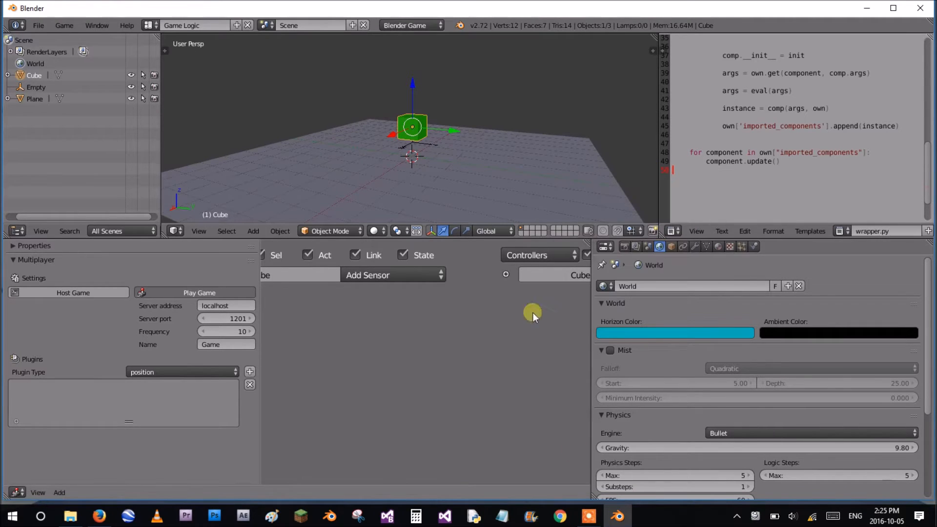
# - Give the ground plane a new material with a blue diffuse color and stop the test run of the game
pyautogui.rightClick(503, 171)
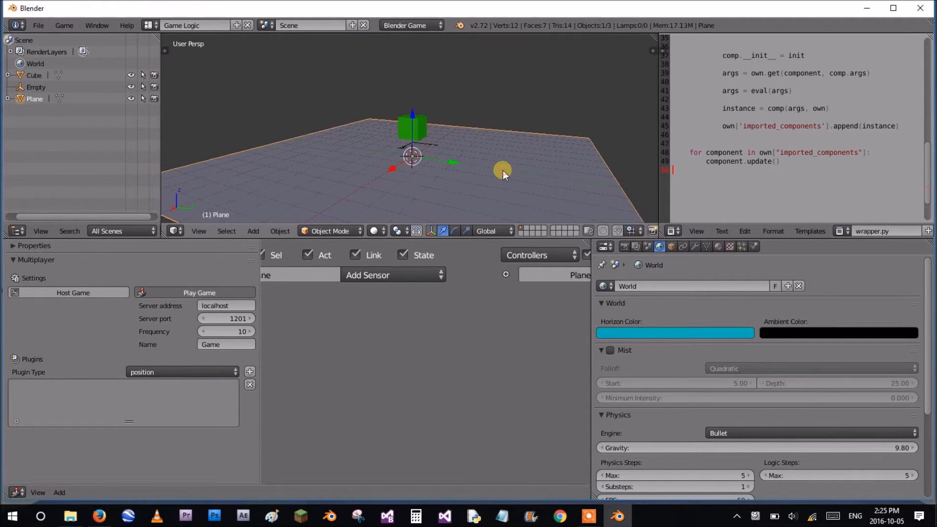
pyautogui.click(719, 247)
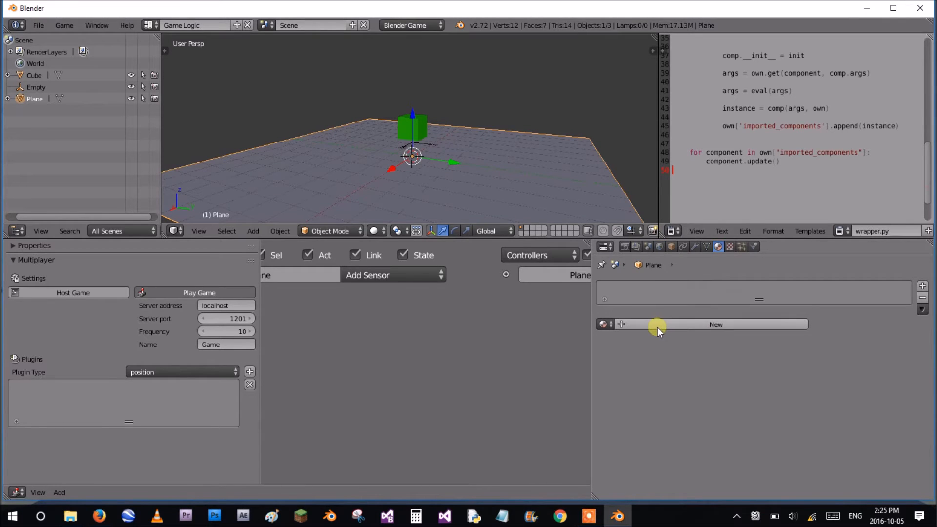
pyautogui.click(657, 328)
pyautogui.scroll(-5, 673, 390)
pyautogui.click(701, 371)
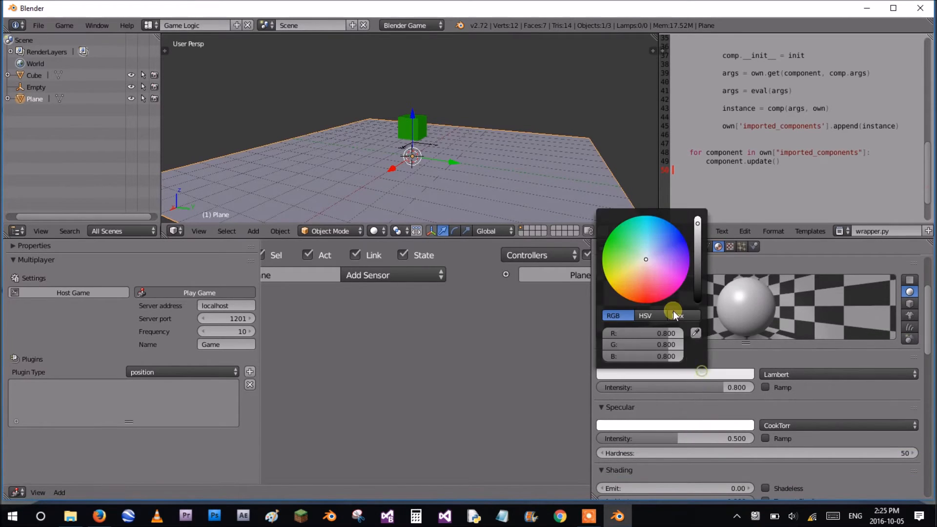
pyautogui.moveTo(648, 259); pyautogui.dragTo(662, 230)
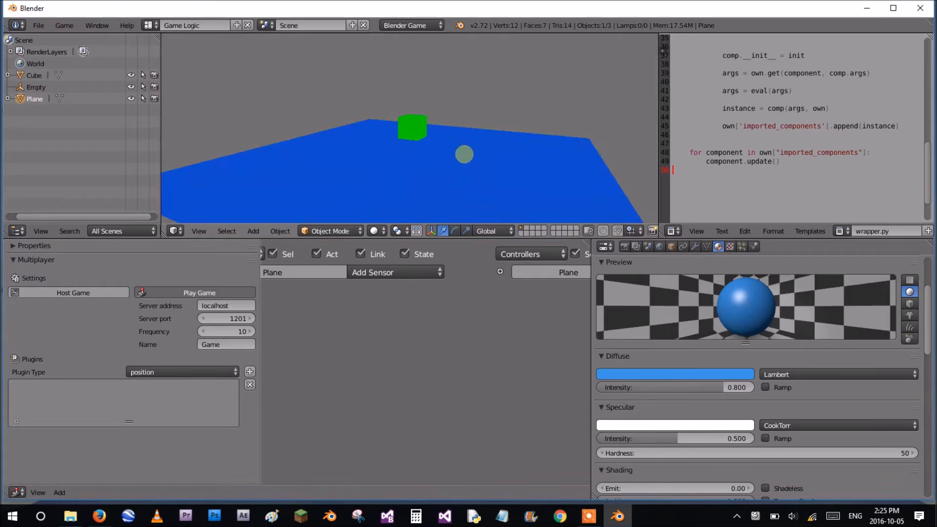
pyautogui.press('Escape')
# - Set the green cube's physics type to Character
pyautogui.rightClick(412, 124)
pyautogui.click(754, 247)
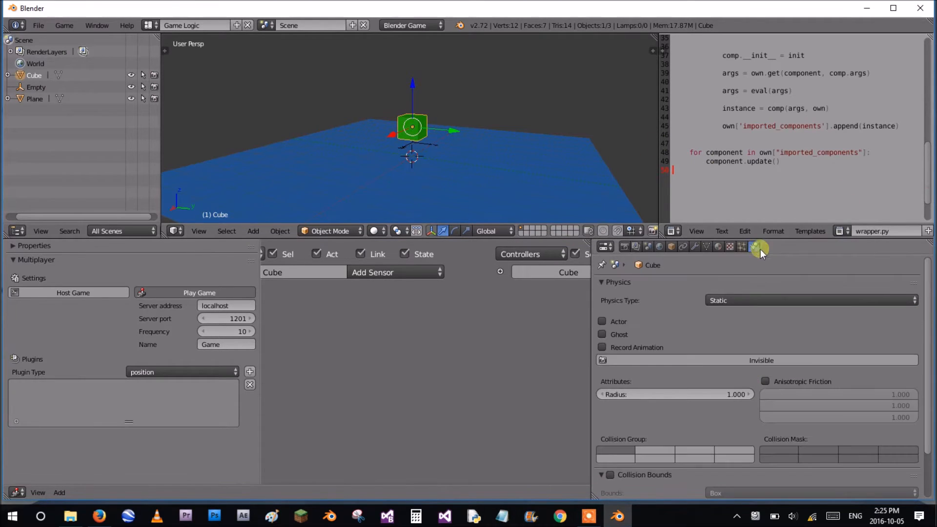
pyautogui.click(746, 301)
pyautogui.click(746, 183)
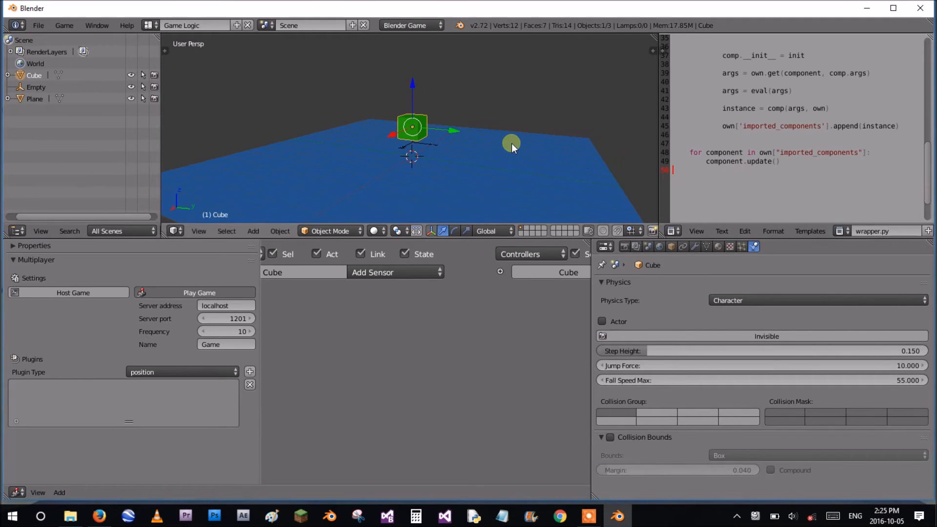
# - Snap the 3D cursor to the cube, then add a camera there with its rotation cleared
pyautogui.hotkey('shift', 's')
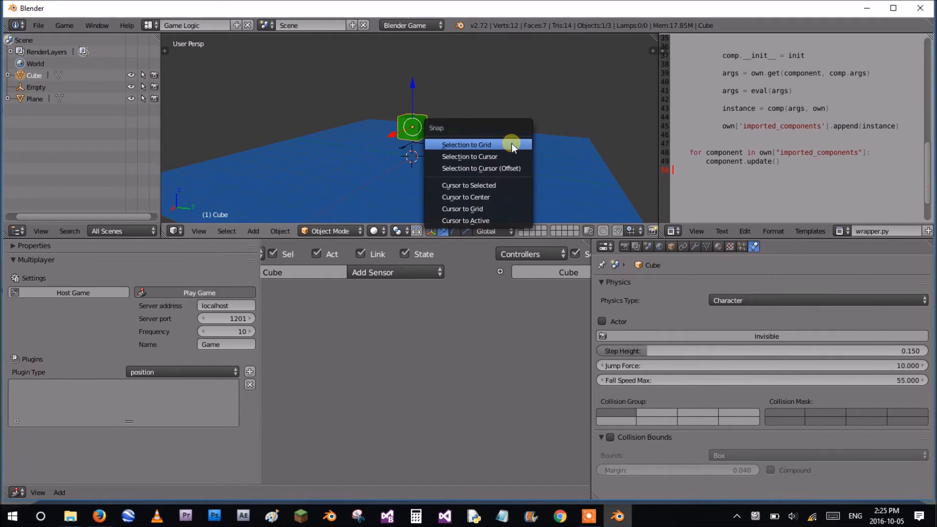
pyautogui.click(489, 196)
pyautogui.hotkey('shift', 's')
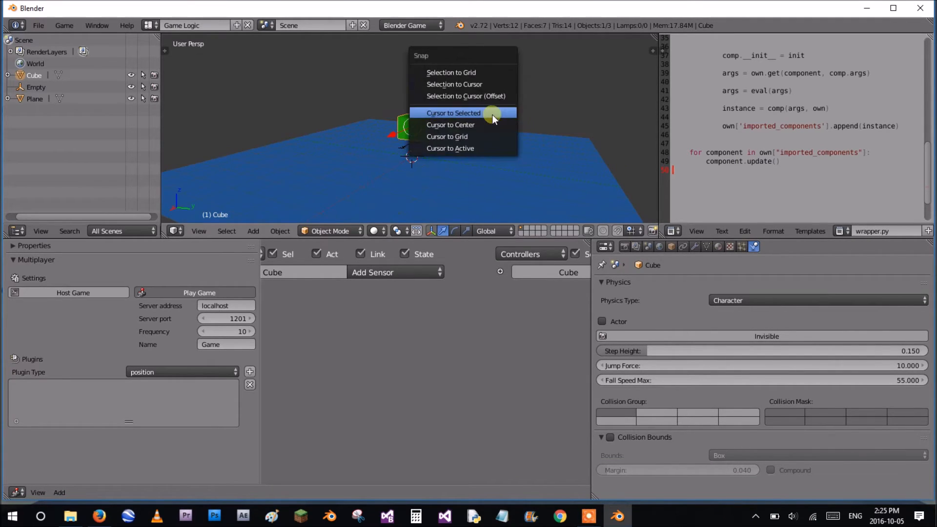
pyautogui.click(492, 114)
pyautogui.hotkey('shift', 'a')
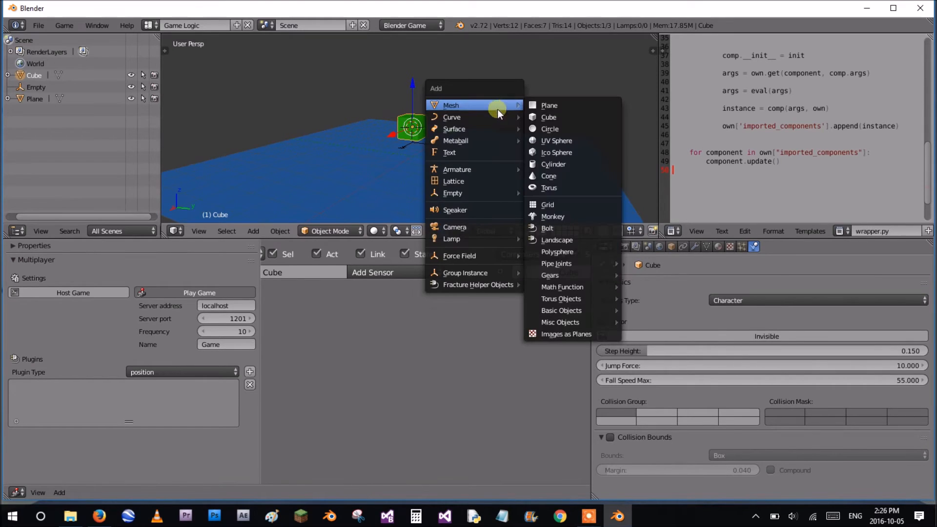
pyautogui.click(462, 227)
pyautogui.hotkey('alt', 'r')
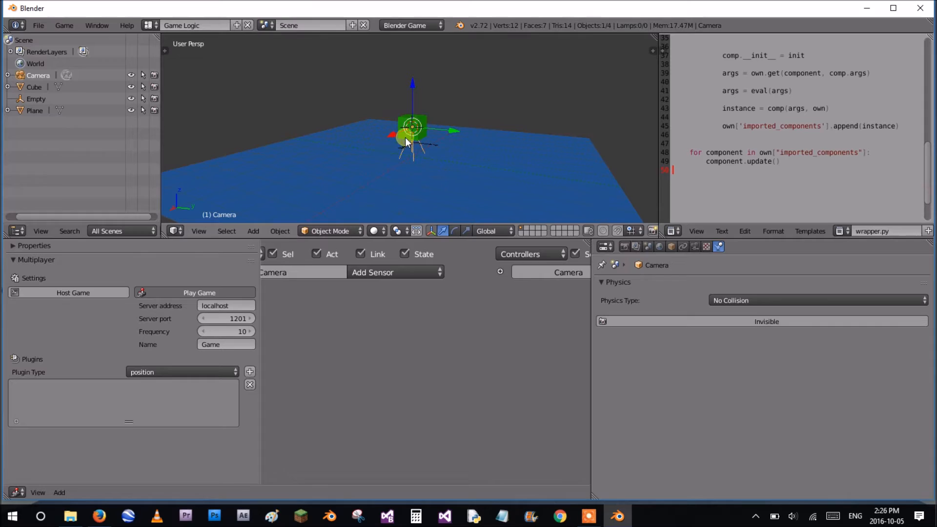
# - Raise the camera along Z above the cube and move it back along Y behind the cube
pyautogui.moveTo(531, 139); pyautogui.dragTo(493, 172, button='middle')
pyautogui.moveTo(431, 87); pyautogui.dragTo(405, 92, button='middle')
pyautogui.press('g')
pyautogui.press('z')
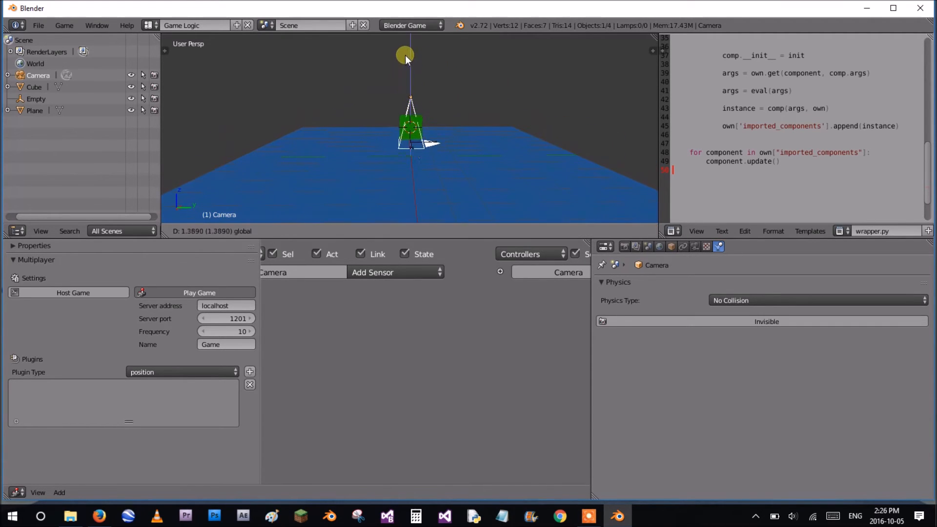
pyautogui.click(405, 54)
pyautogui.moveTo(463, 90); pyautogui.dragTo(369, 97)
# - Rotate the camera about 75° around the global X axis so it looks slightly down toward the cube
pyautogui.press('r')
pyautogui.press('x')
pyautogui.press('9')
pyautogui.press('0')
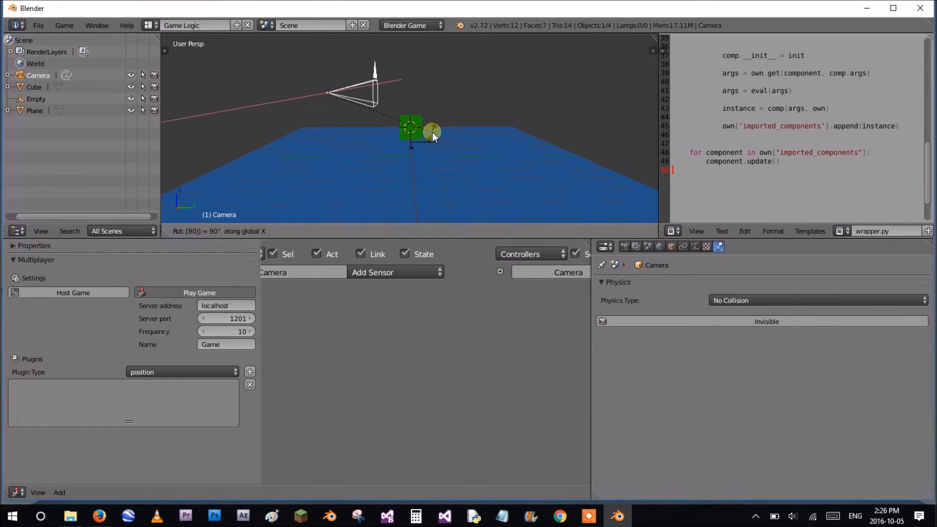
pyautogui.press('Return')
pyautogui.press('r')
pyautogui.press('x')
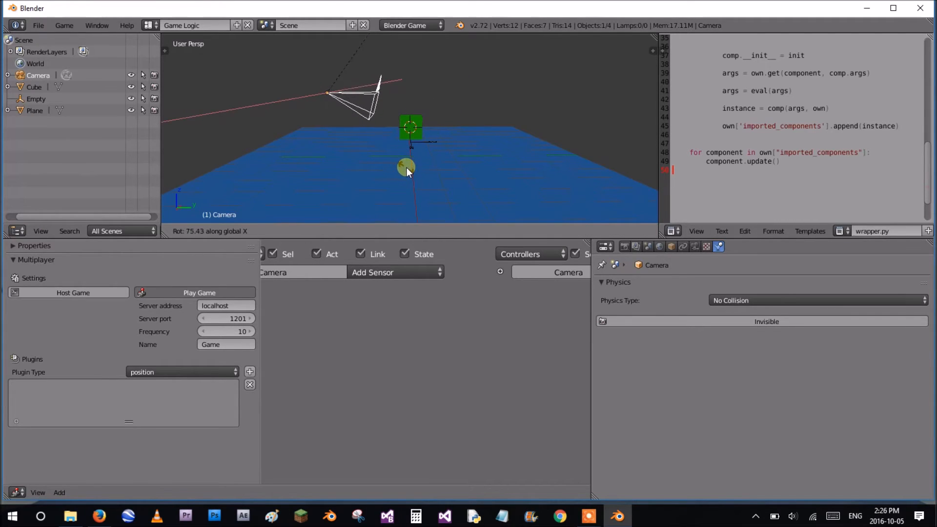
pyautogui.click(406, 168)
# - Parent the camera to the cube as Object
pyautogui.keyDown('shift'); pyautogui.rightClick(408, 118); pyautogui.keyUp('shift')
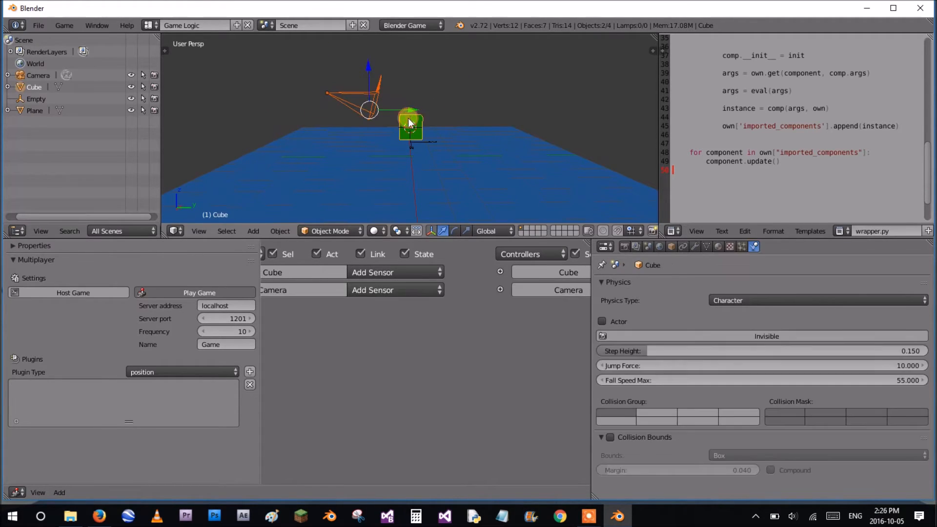
pyautogui.hotkey('ctrl', 'p')
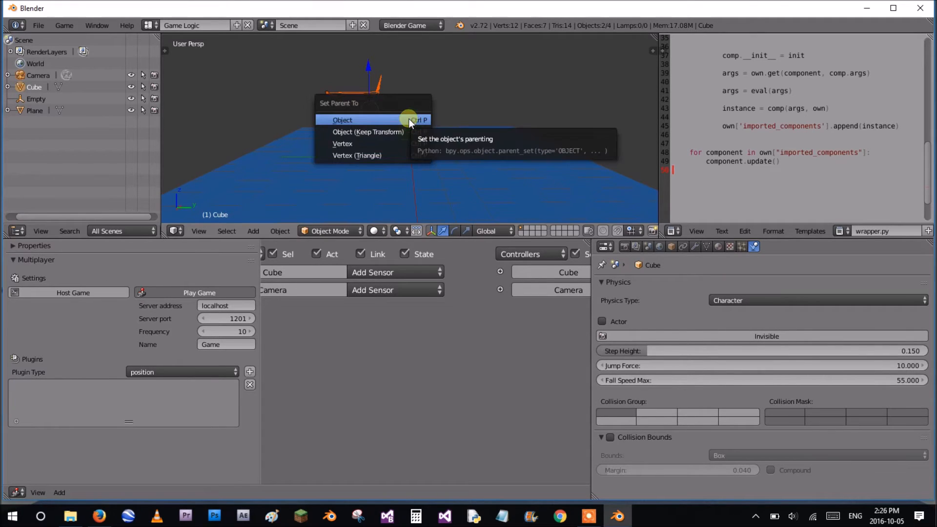
pyautogui.click(409, 118)
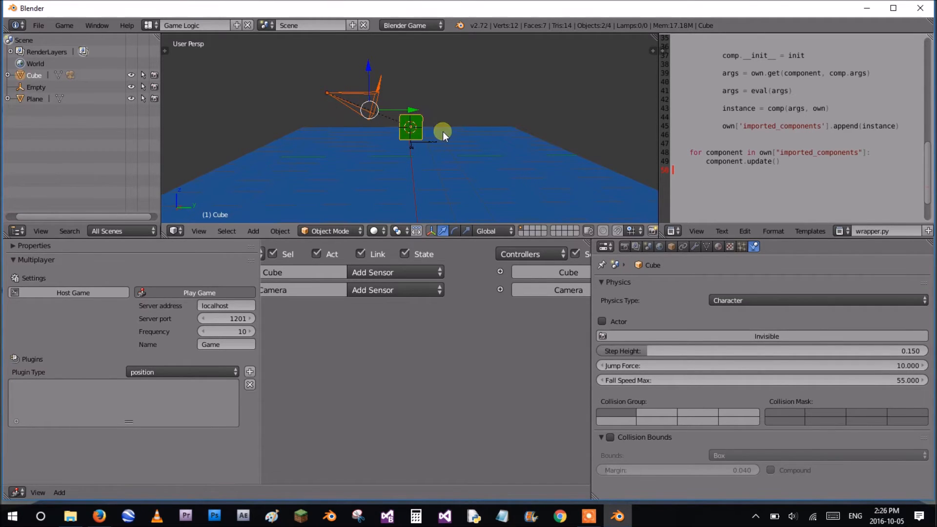
# - Find the Relations Extras in the cube's object properties and enable Slow Parent
pyautogui.click(649, 246)
pyautogui.scroll(-3, 666, 439)
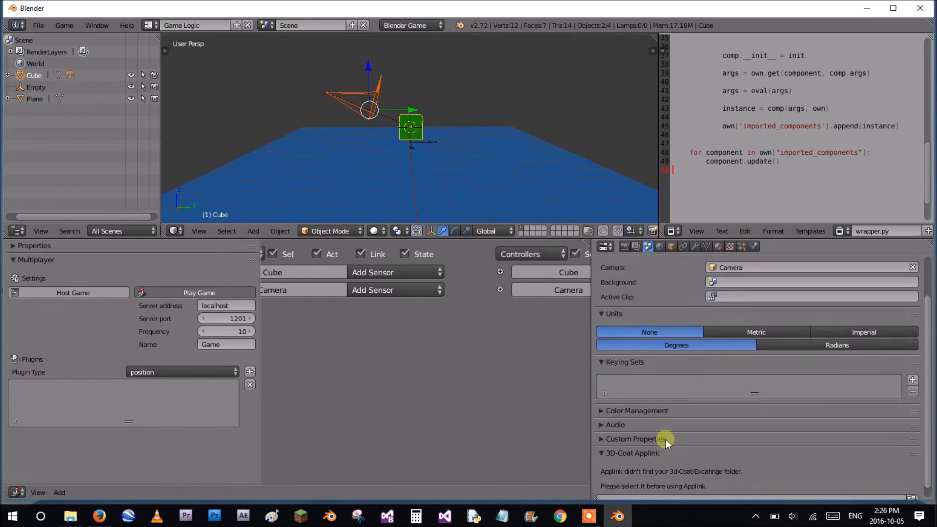
pyautogui.scroll(3, 665, 436)
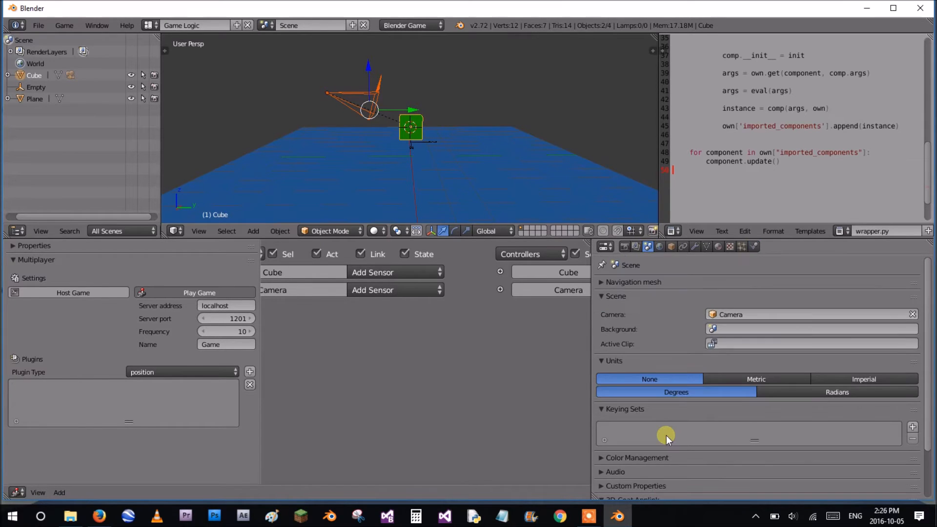
pyautogui.click(637, 247)
pyautogui.click(672, 246)
pyautogui.scroll(-8, 686, 330)
pyautogui.scroll(-4, 698, 352)
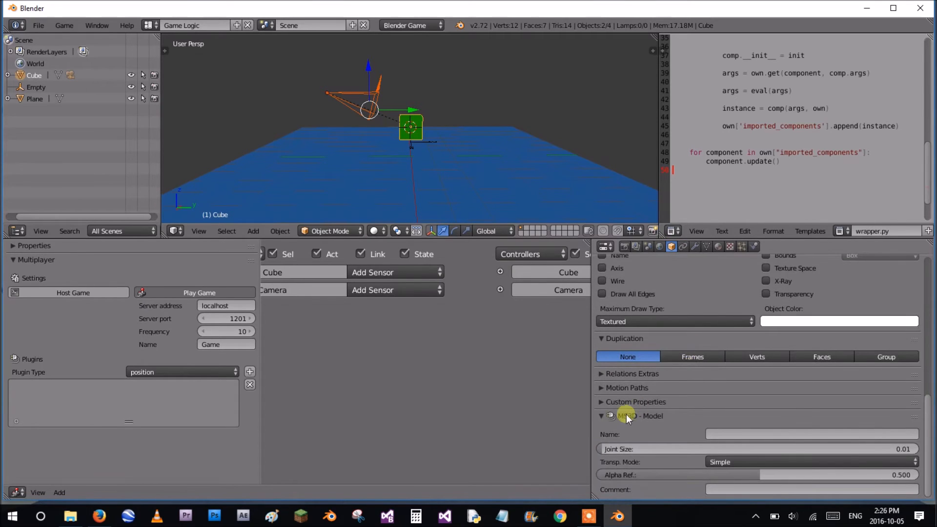
pyautogui.click(637, 389)
pyautogui.click(649, 374)
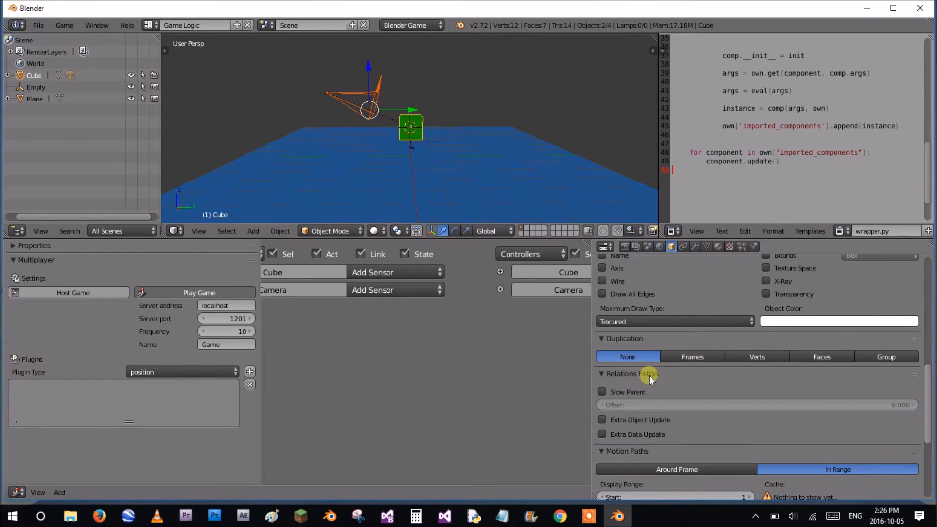
pyautogui.click(605, 392)
# - Enable Slow Parent on the camera and set its offset to 0.400
pyautogui.rightClick(362, 84)
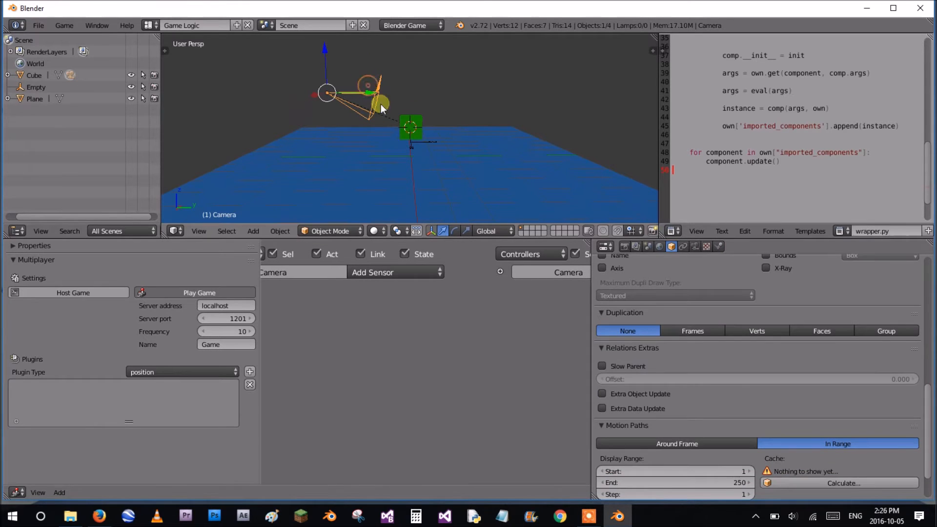
pyautogui.click(627, 364)
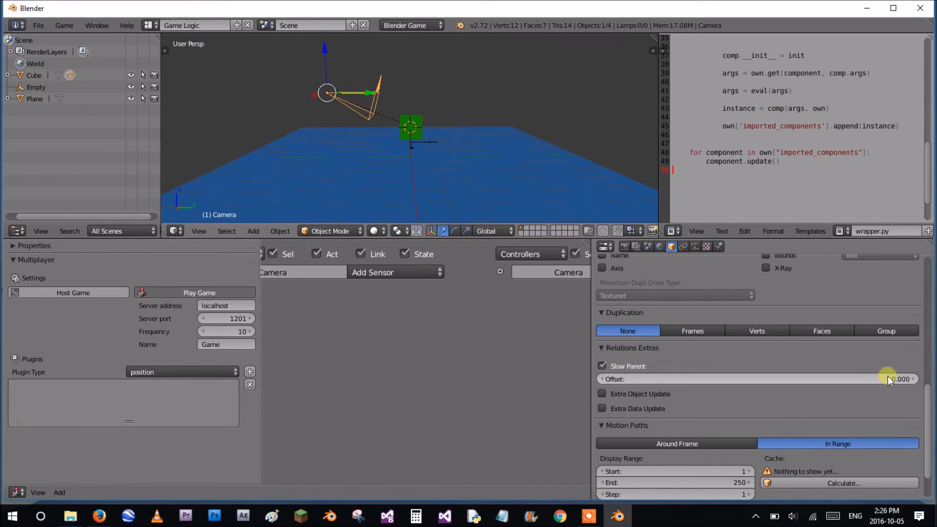
pyautogui.click(914, 378)
pyautogui.click(914, 378)
pyautogui.click(913, 379)
pyautogui.click(914, 379)
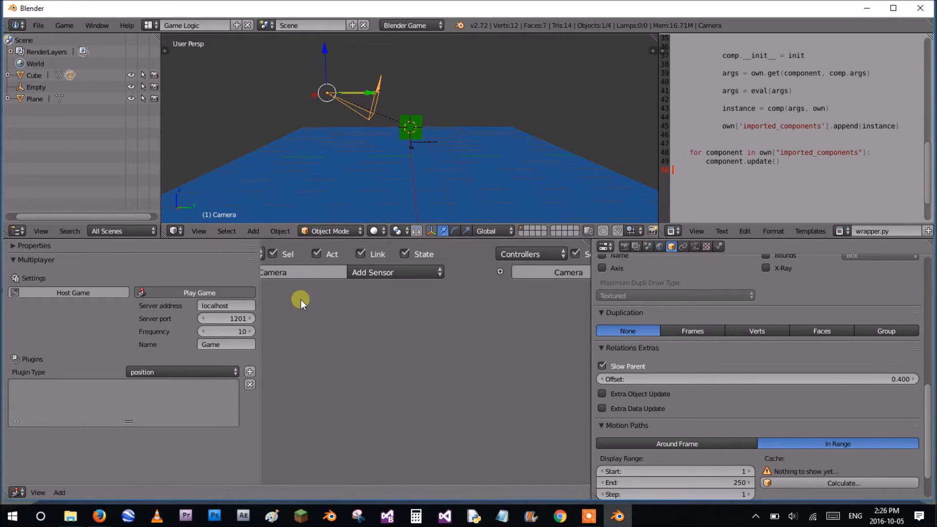
# - Raise the cube with its parented camera along Z, well above the plane
pyautogui.moveTo(379, 125); pyautogui.dragTo(430, 122, button='middle')
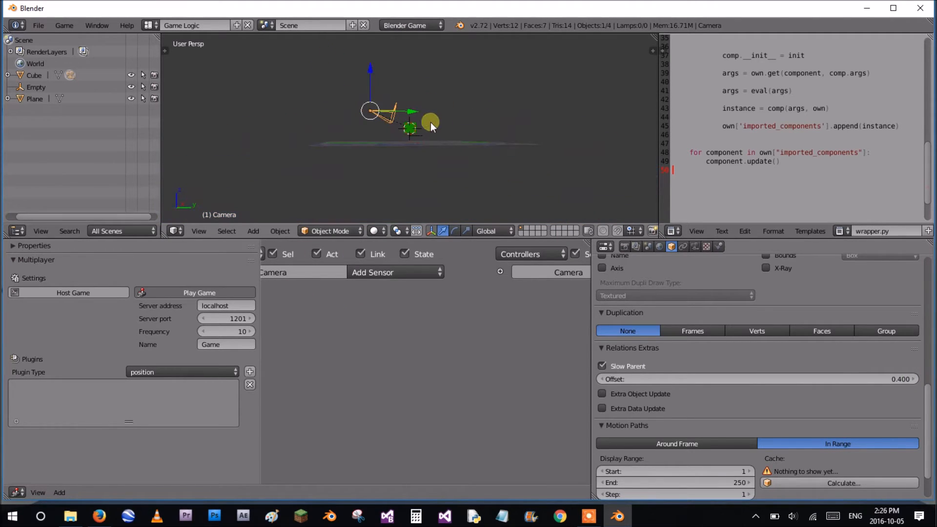
pyautogui.rightClick(412, 128)
pyautogui.moveTo(410, 84); pyautogui.dragTo(430, 86)
pyautogui.moveTo(420, 118); pyautogui.dragTo(554, 157, button='middle')
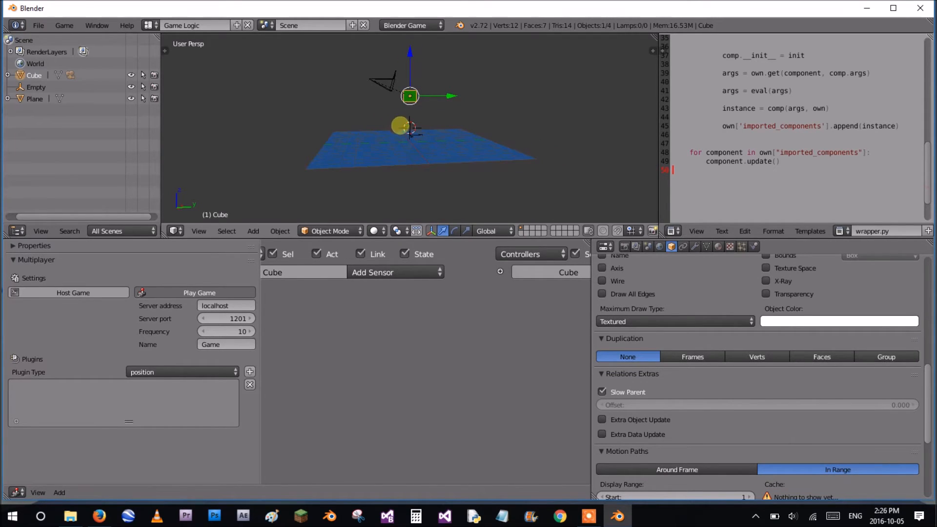
# - Test-run the game from the free view, stop it, and look through the camera
pyautogui.press('p')
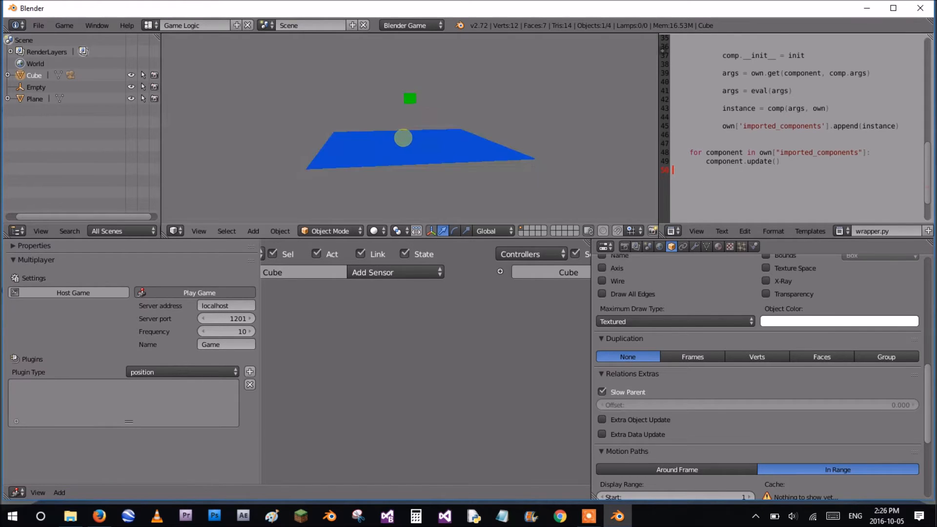
pyautogui.press('Escape')
pyautogui.press('KP_0')
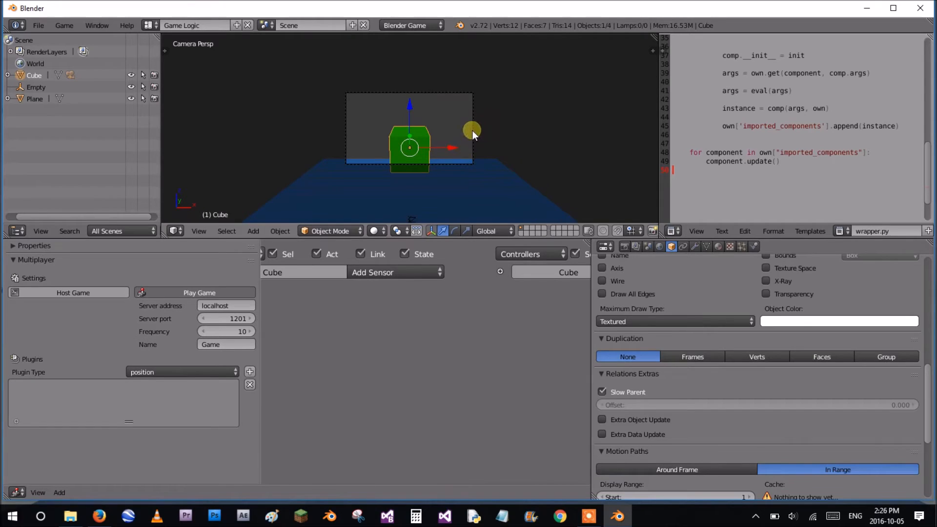
# - Reposition the camera with fly navigation so the whole cube fits inside its frame
pyautogui.rightClick(473, 130)
pyautogui.press('Home')
pyautogui.hotkey('shift', 'f')
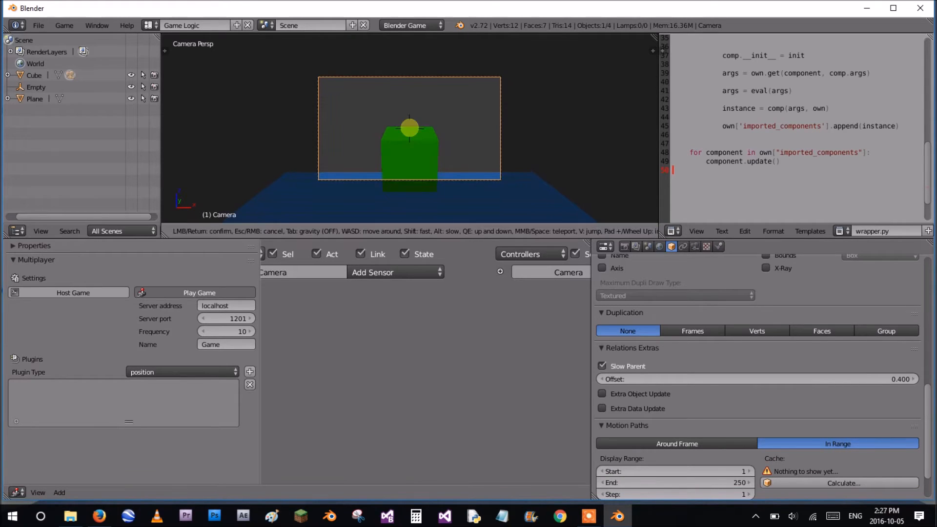
pyautogui.click(410, 127)
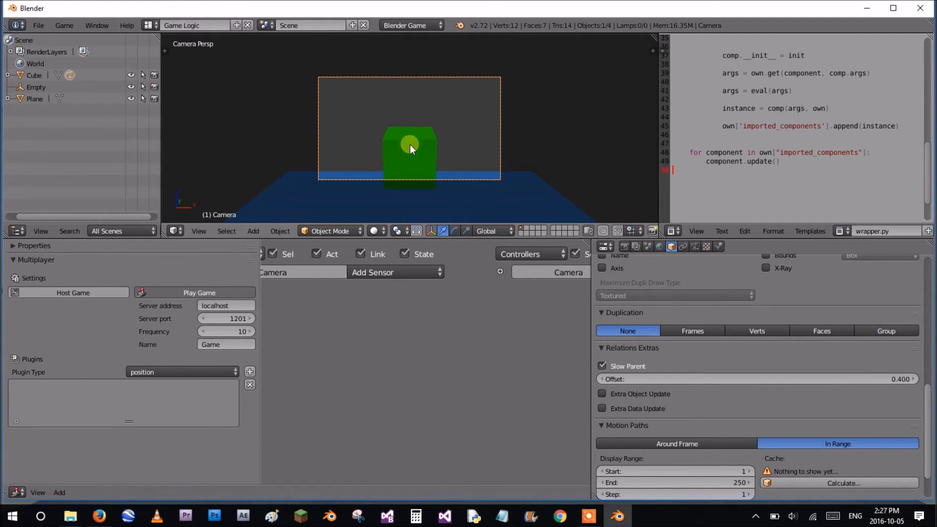
pyautogui.moveTo(449, 151); pyautogui.dragTo(494, 178, button='middle')
# - Test-run the game through the camera, stop it, and inspect the camera's placement relative to the cube
pyautogui.press('p')
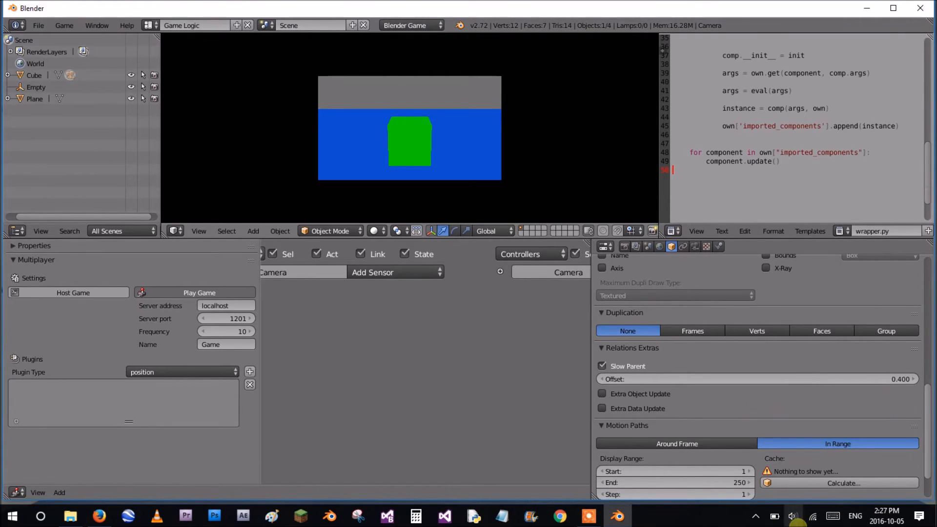
pyautogui.press('Escape')
pyautogui.moveTo(283, 116); pyautogui.dragTo(461, 116, button='middle')
pyautogui.scroll(-5, 379, 116)
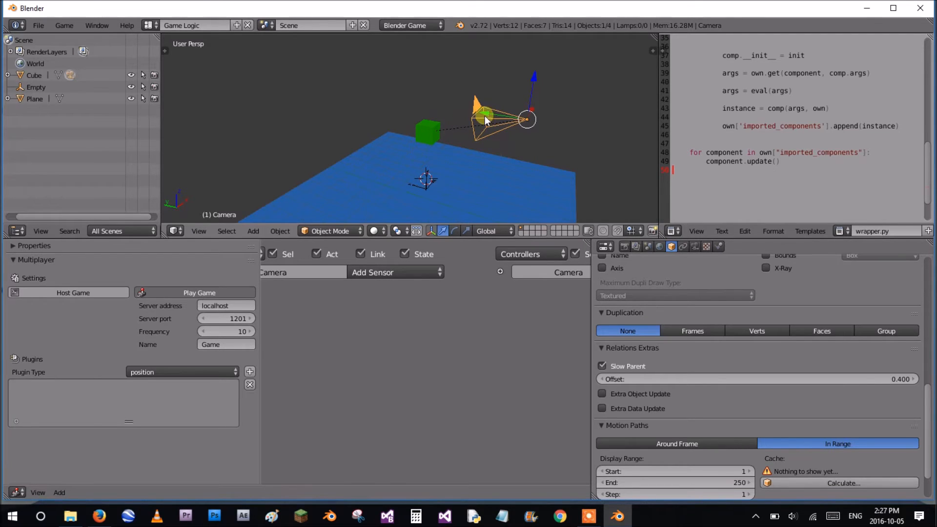
pyautogui.press('KP_0')
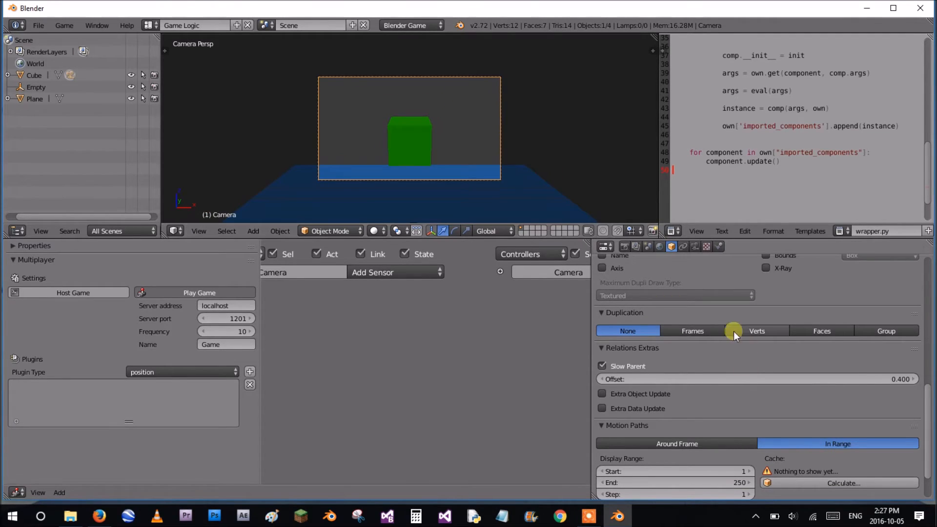
# - Set the camera's Slow Parent offset to 8.200 and test-run the game
pyautogui.moveTo(822, 381); pyautogui.dragTo(619, 266)
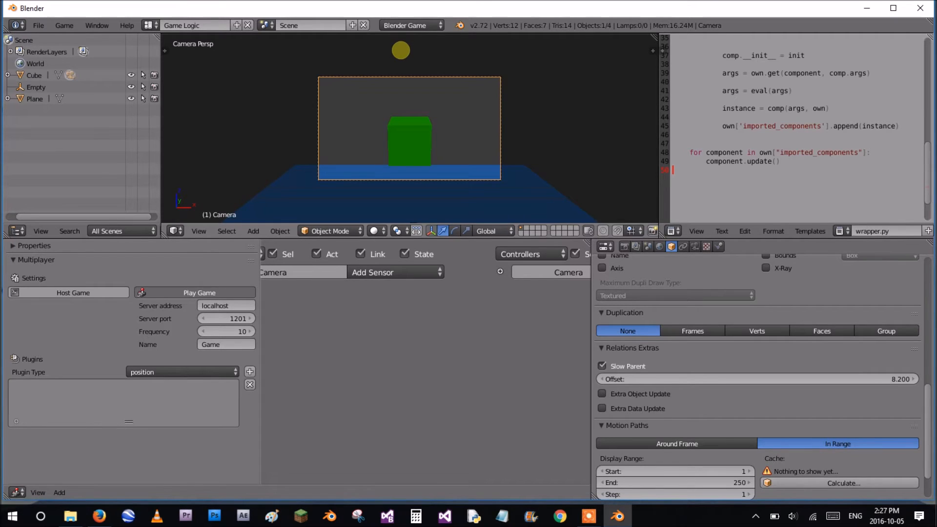
pyautogui.press('p')
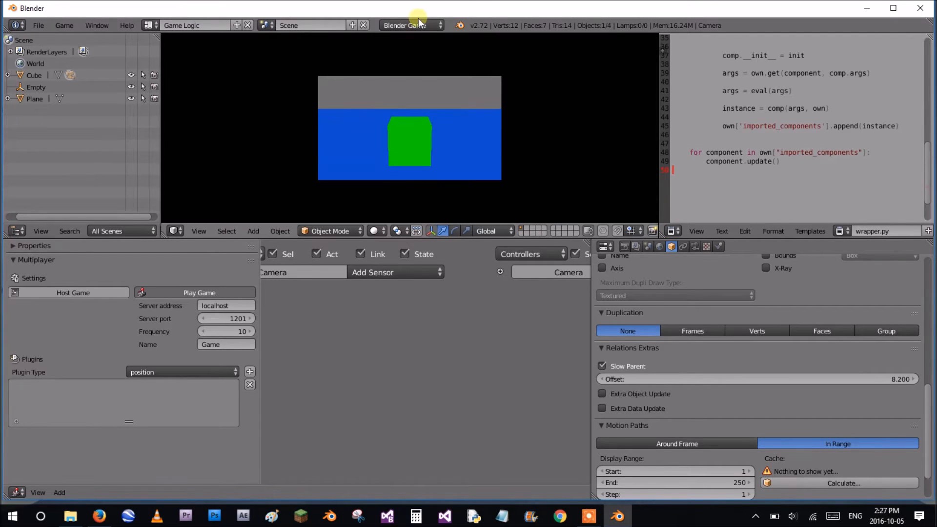
pyautogui.press('Escape')
# - Add four Keyboard sensors to the cube
pyautogui.rightClick(385, 144)
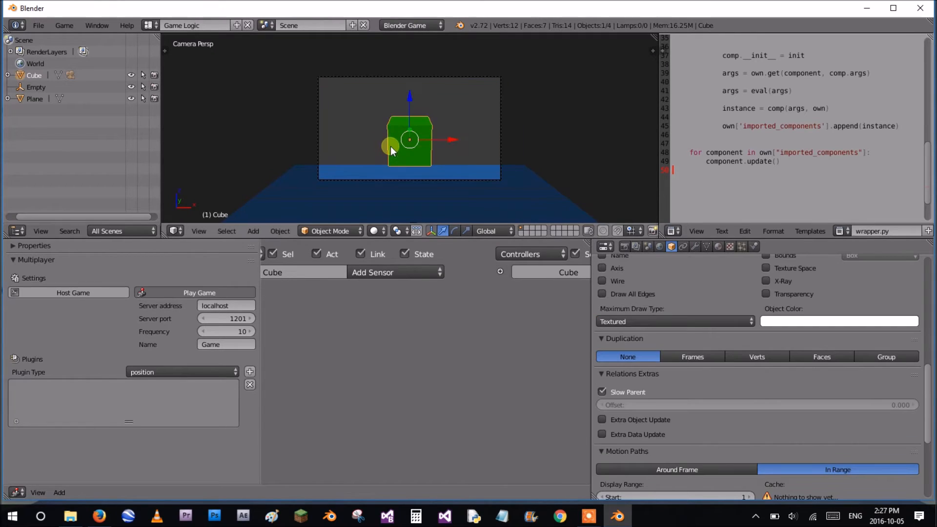
pyautogui.moveTo(305, 345); pyautogui.dragTo(379, 331, button='middle')
pyautogui.click(449, 272)
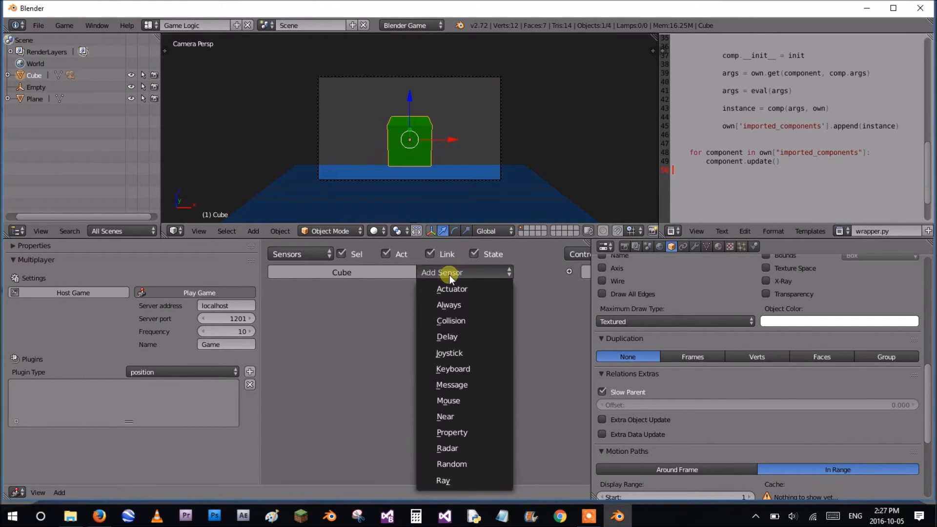
pyautogui.press('k')
pyautogui.click(450, 272)
pyautogui.press('k')
pyautogui.click(450, 272)
pyautogui.press('k')
pyautogui.click(445, 272)
pyautogui.press('k')
pyautogui.keyDown('ctrl'); pyautogui.scroll(-4, 475, 365); pyautogui.keyUp('ctrl')
pyautogui.keyDown('ctrl'); pyautogui.scroll(-3, 462, 348); pyautogui.keyUp('ctrl')
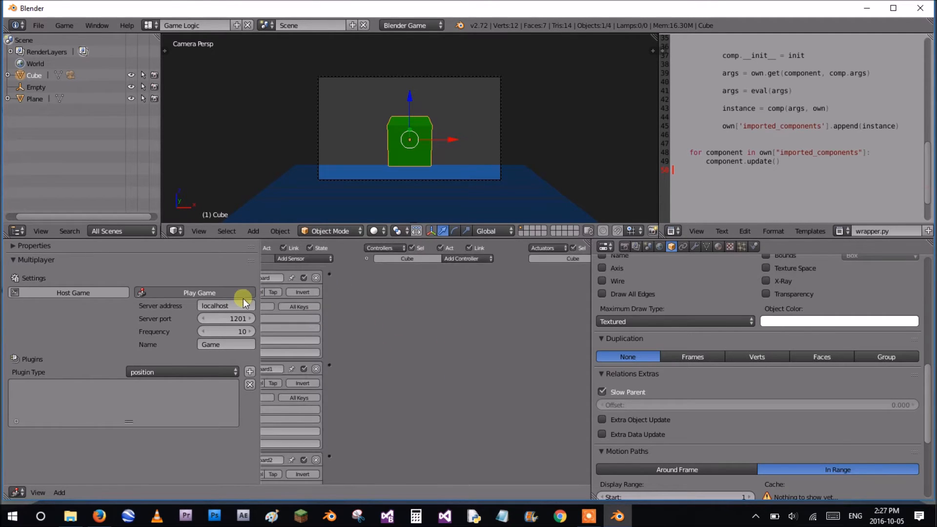
# - Name the cube's first Keyboard sensor "up", assign it the W key, and collapse it
pyautogui.keyDown('ctrl'); pyautogui.scroll(6, 315, 301); pyautogui.keyUp('ctrl')
pyautogui.click(377, 299)
pyautogui.write('up')
pyautogui.press('Return')
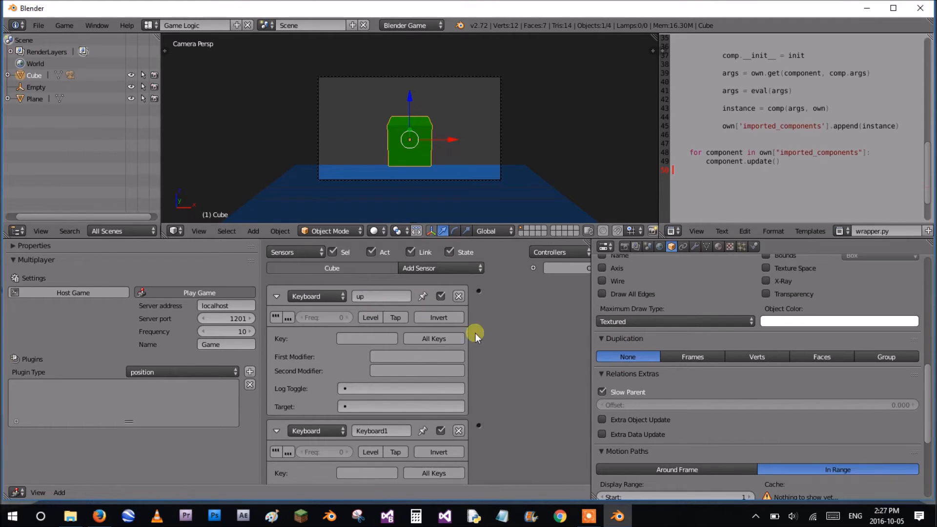
pyautogui.click(350, 338)
pyautogui.press('w')
pyautogui.click(277, 297)
# - Name the second Keyboard sensor "down", assign it the S key, and collapse it
pyautogui.click(399, 322)
pyautogui.write('down')
pyautogui.press('Return')
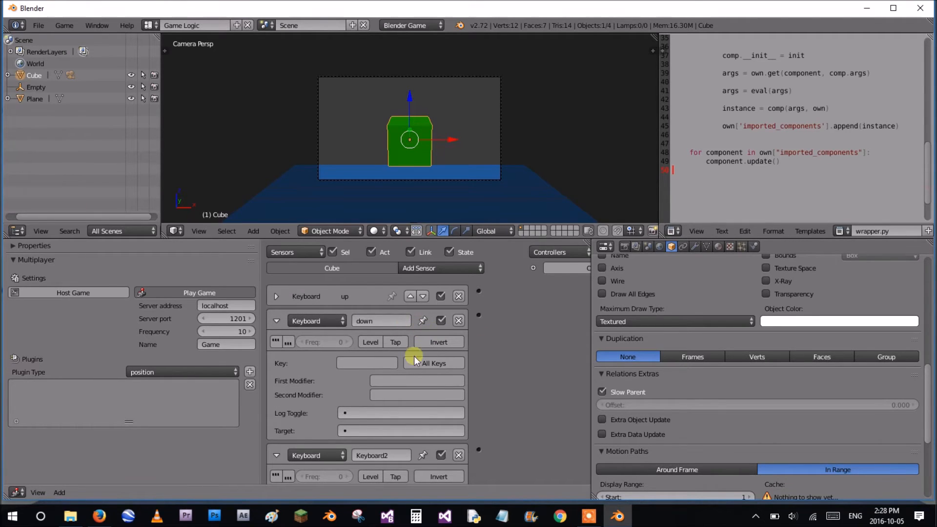
pyautogui.click(353, 364)
pyautogui.press('s')
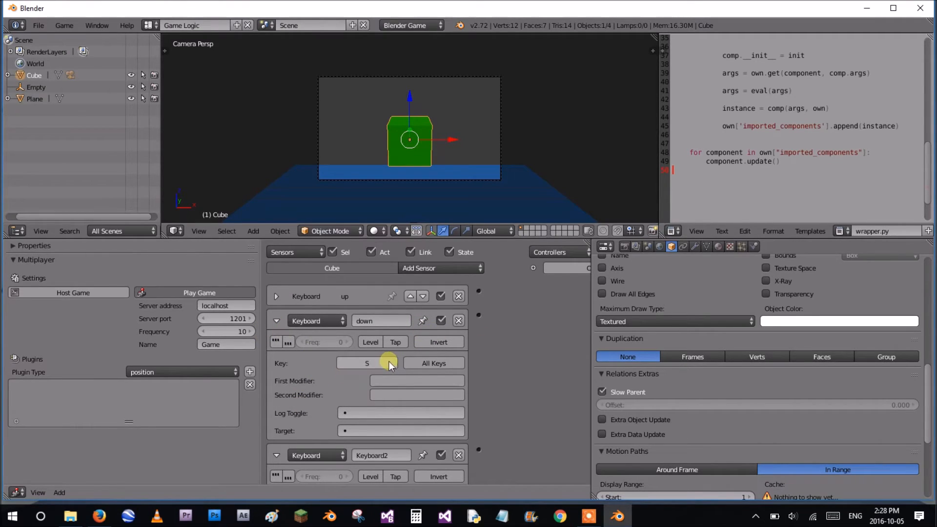
pyautogui.click(275, 321)
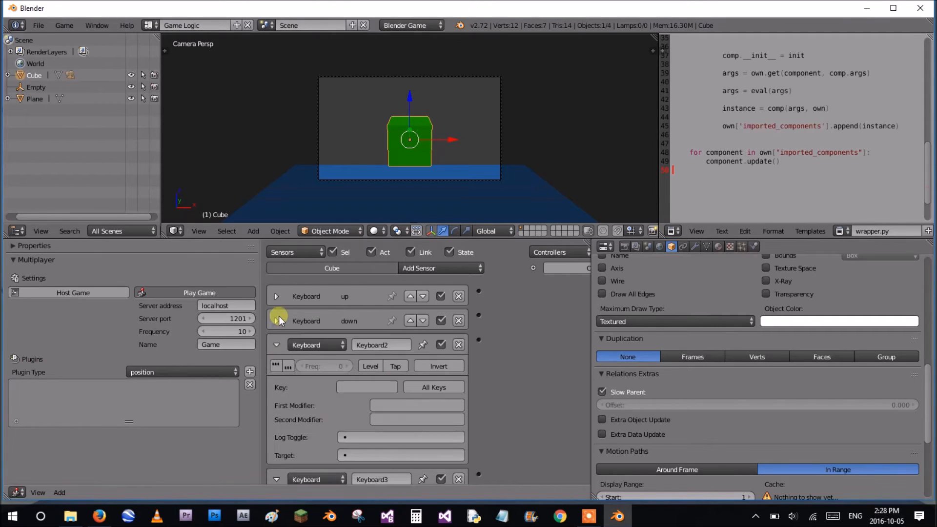
pyautogui.click(279, 295)
pyautogui.click(279, 295)
# - Name the third Keyboard sensor "left", enable its true level triggering, and assign it the A key
pyautogui.click(370, 347)
pyautogui.write('left')
pyautogui.click(277, 365)
pyautogui.click(356, 385)
pyautogui.press('a')
pyautogui.click(275, 345)
# - Name the fourth Keyboard sensor "right", enable its true level triggering, and collapse it
pyautogui.click(372, 373)
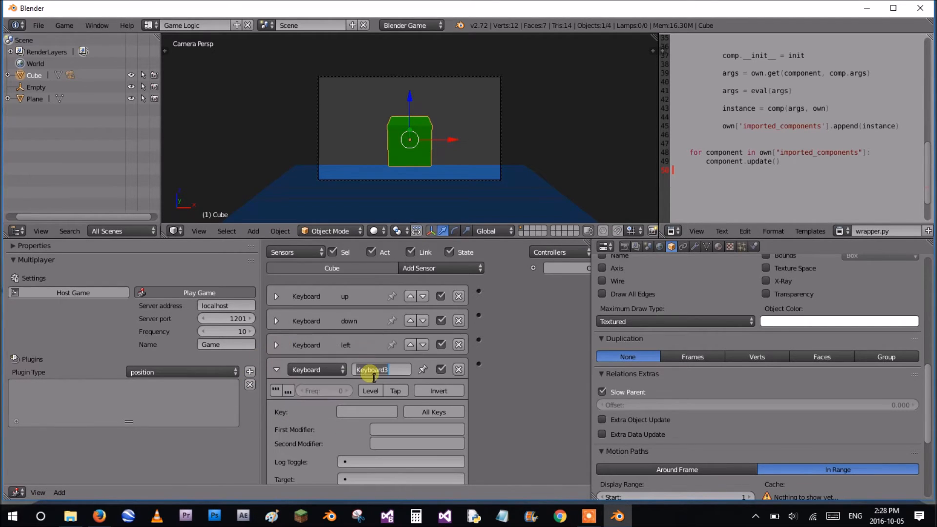
pyautogui.write('right')
pyautogui.press('Return')
pyautogui.click(280, 391)
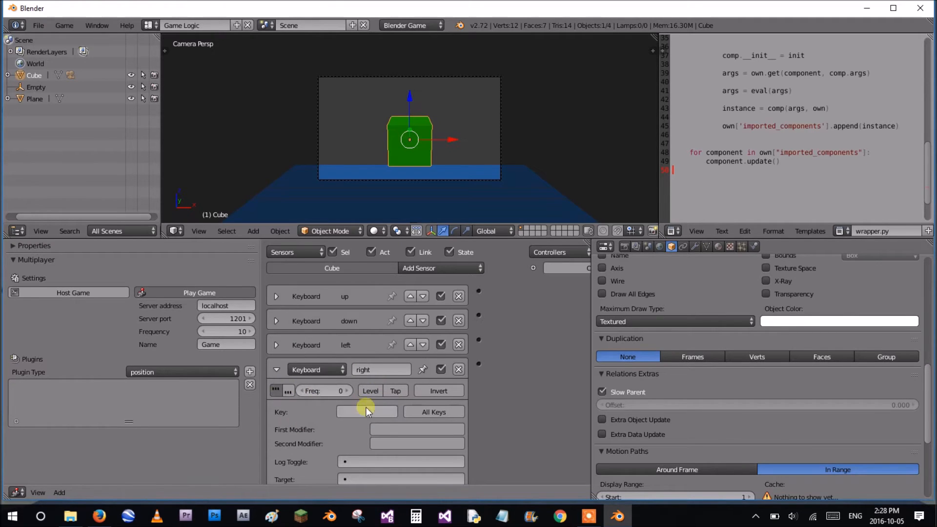
pyautogui.click(277, 369)
# - Add four And controllers to the cube and collapse them
pyautogui.keyDown('ctrl'); pyautogui.hscroll(5, 413, 378); pyautogui.keyUp('ctrl')
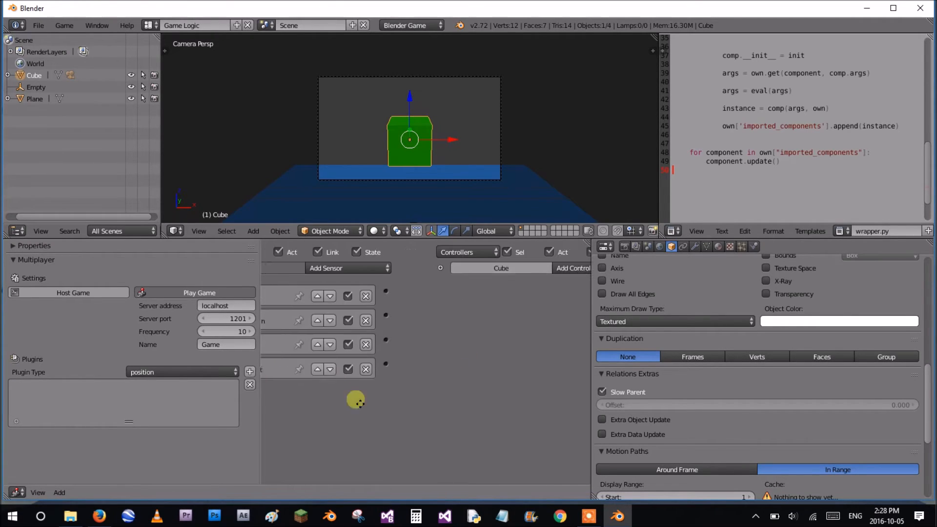
pyautogui.click(564, 268)
pyautogui.click(536, 283)
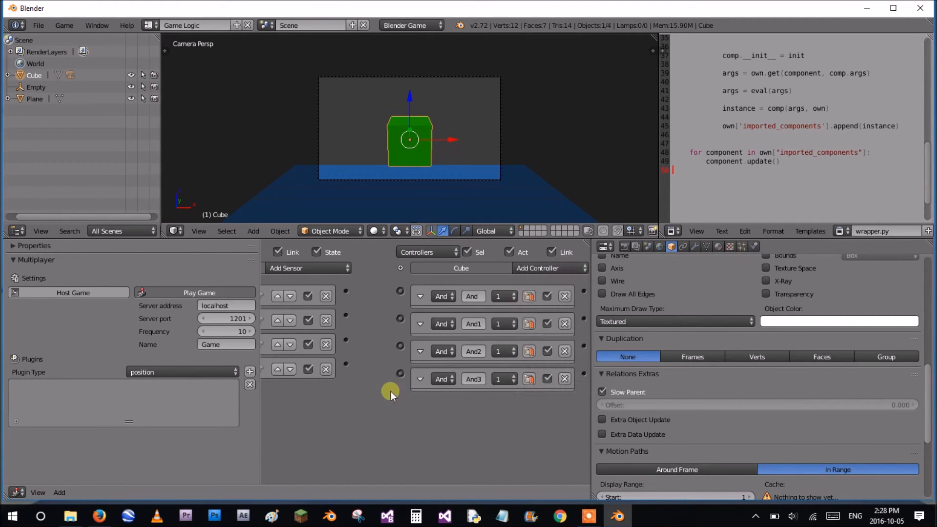
pyautogui.click(419, 352)
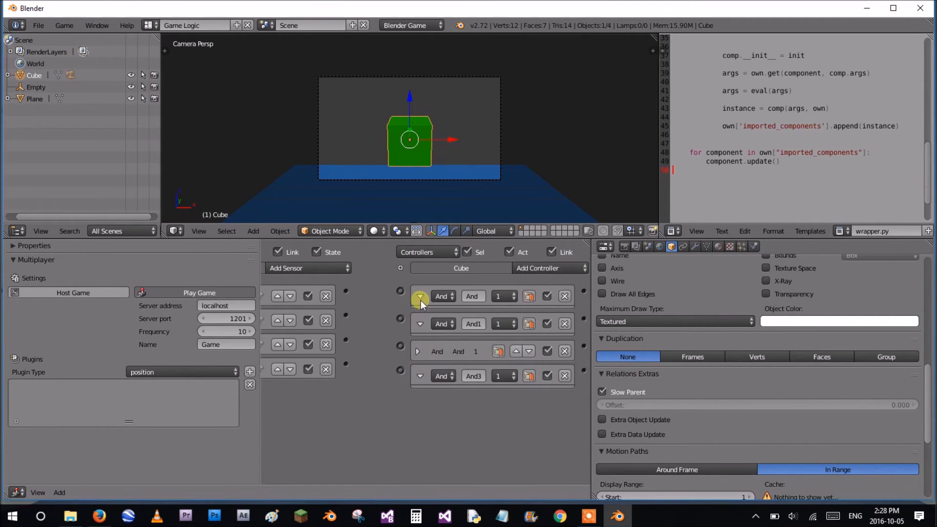
pyautogui.click(420, 297)
pyautogui.click(419, 321)
pyautogui.click(418, 369)
# - Link each of the four Keyboard sensors to the And controller in the same row
pyautogui.keyDown('ctrl'); pyautogui.hscroll(-4, 405, 366); pyautogui.keyUp('ctrl')
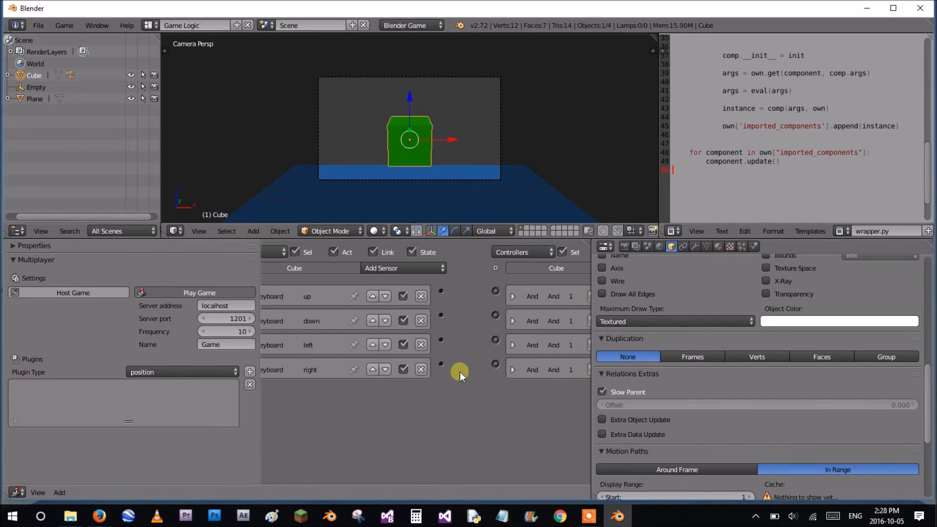
pyautogui.moveTo(442, 364); pyautogui.dragTo(502, 363)
pyautogui.moveTo(488, 292); pyautogui.dragTo(496, 292)
# - Add four Motion actuators to the cube
pyautogui.keyDown('ctrl'); pyautogui.hscroll(12, 295, 351); pyautogui.keyUp('ctrl')
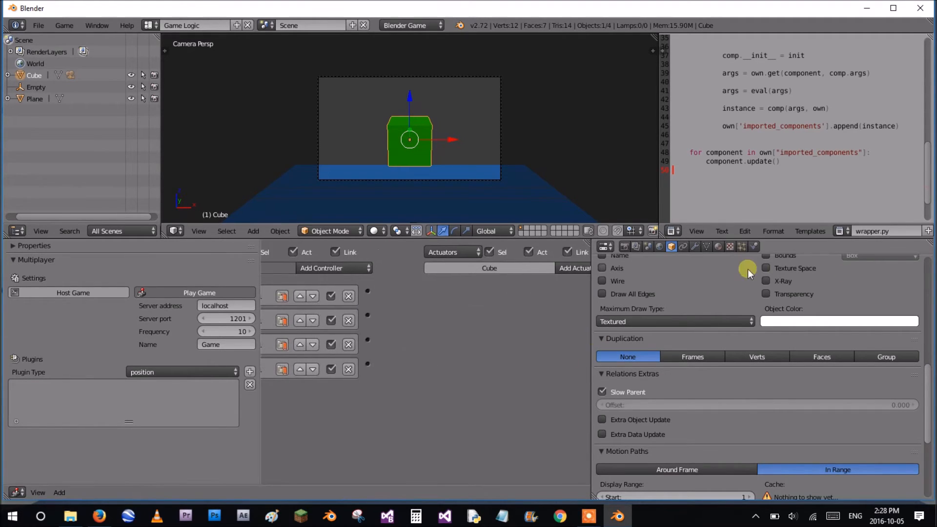
pyautogui.click(576, 268)
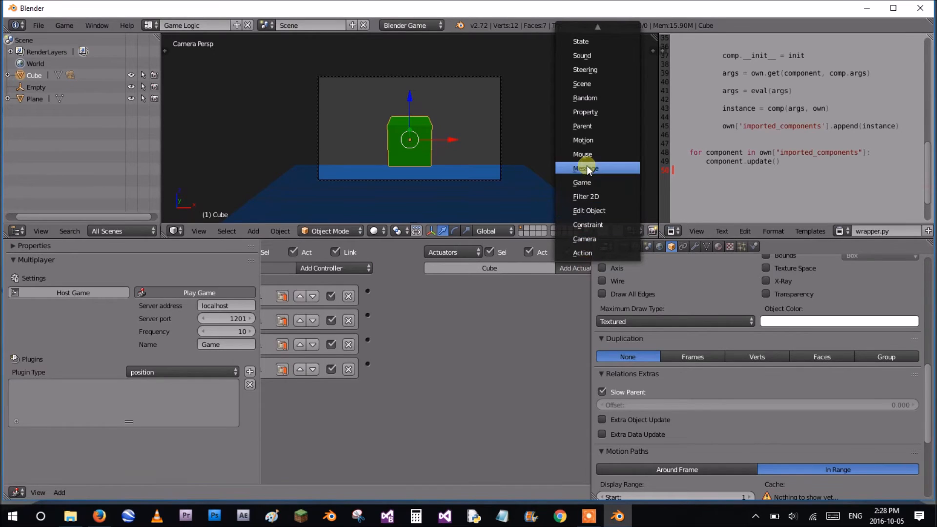
pyautogui.click(586, 144)
pyautogui.click(581, 267)
pyautogui.click(583, 140)
pyautogui.click(576, 268)
pyautogui.click(584, 140)
pyautogui.click(576, 268)
pyautogui.click(583, 140)
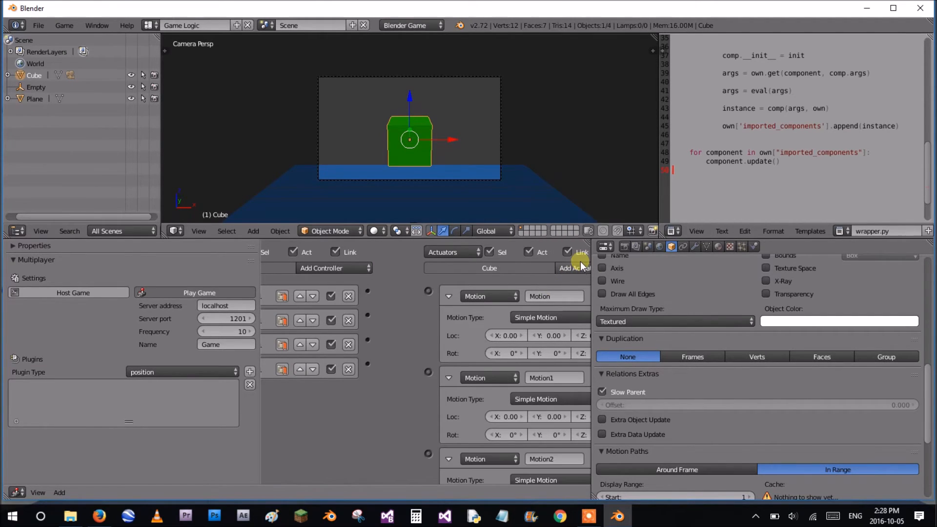
# - Try Character Motion on the first Motion actuator and return it to Simple Motion
pyautogui.keyDown('ctrl'); pyautogui.scroll(-3, 410, 335); pyautogui.keyUp('ctrl')
pyautogui.click(495, 318)
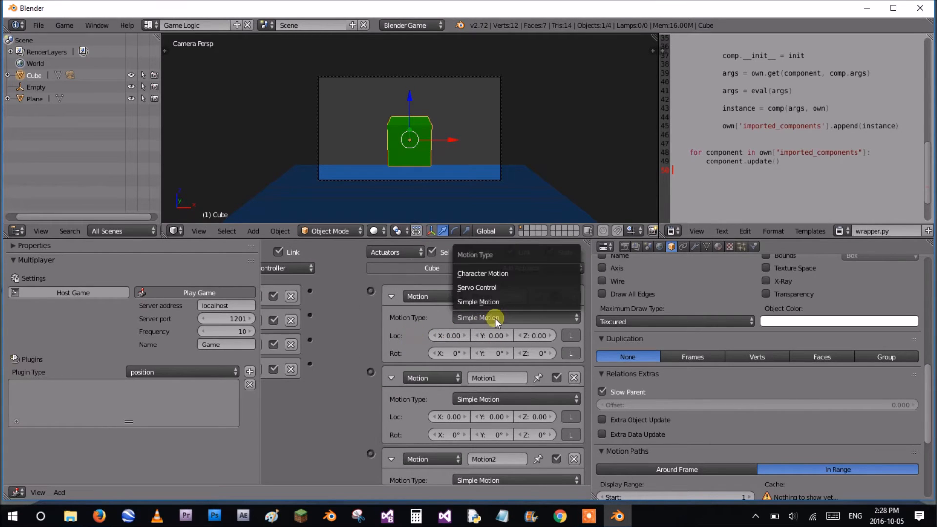
pyautogui.click(493, 274)
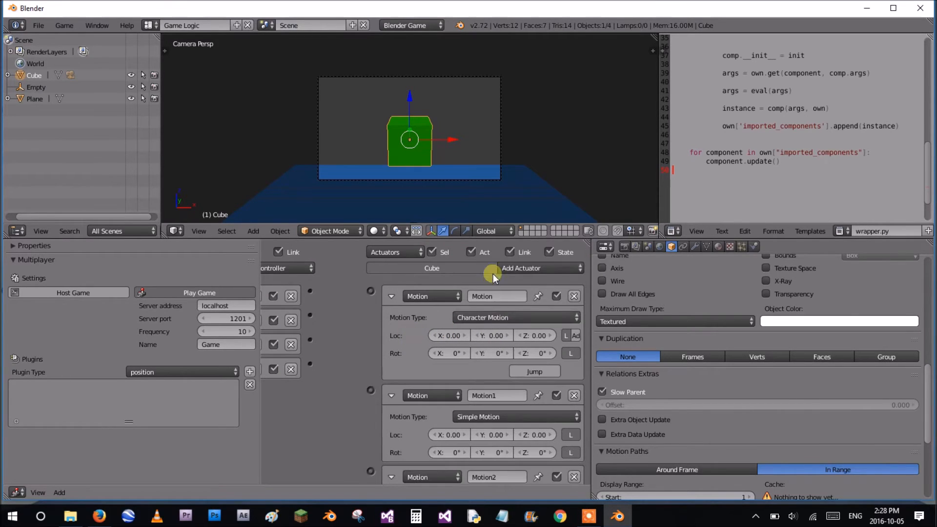
pyautogui.click(485, 321)
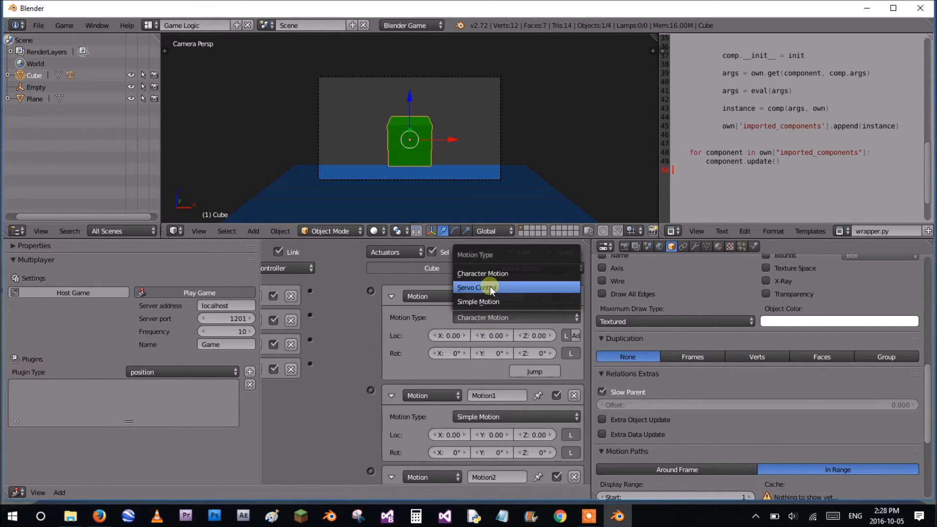
pyautogui.click(494, 301)
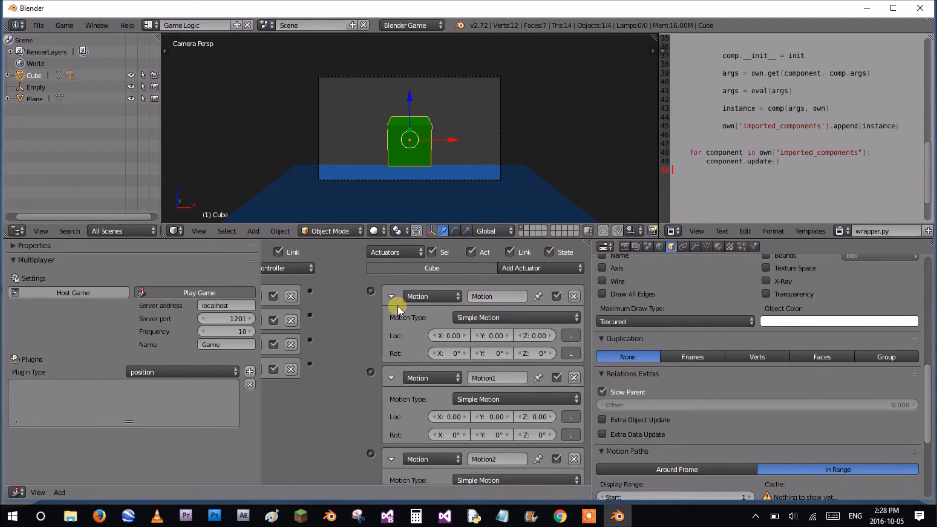
# - Give the first Motion actuator a positive X location and the second an X location of -0.10, linking both to their And controllers
pyautogui.moveTo(503, 189); pyautogui.dragTo(455, 193, button='middle')
pyautogui.click(464, 337)
pyautogui.click(392, 297)
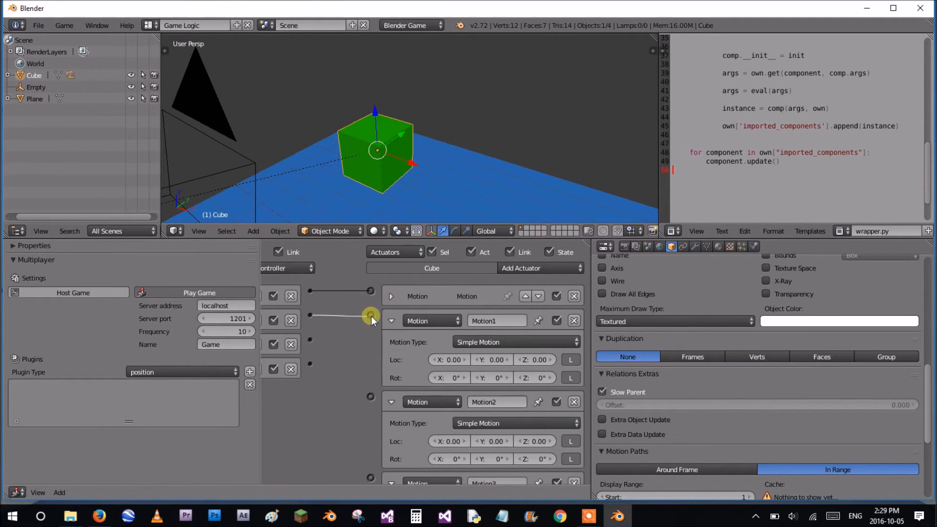
pyautogui.click(436, 359)
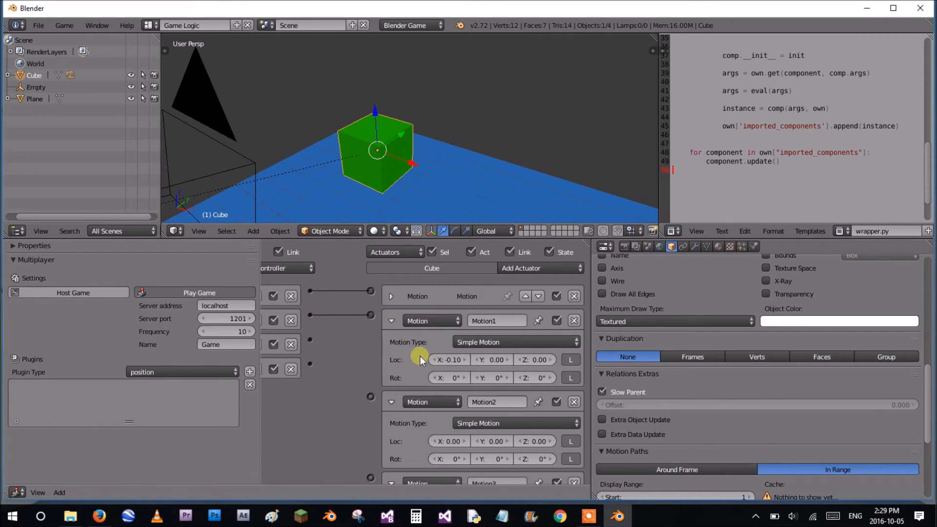
pyautogui.click(391, 321)
# - Link the third and fourth And controllers to their Motion actuators, adjusting the third actuator's location values
pyautogui.moveTo(318, 335); pyautogui.dragTo(372, 339)
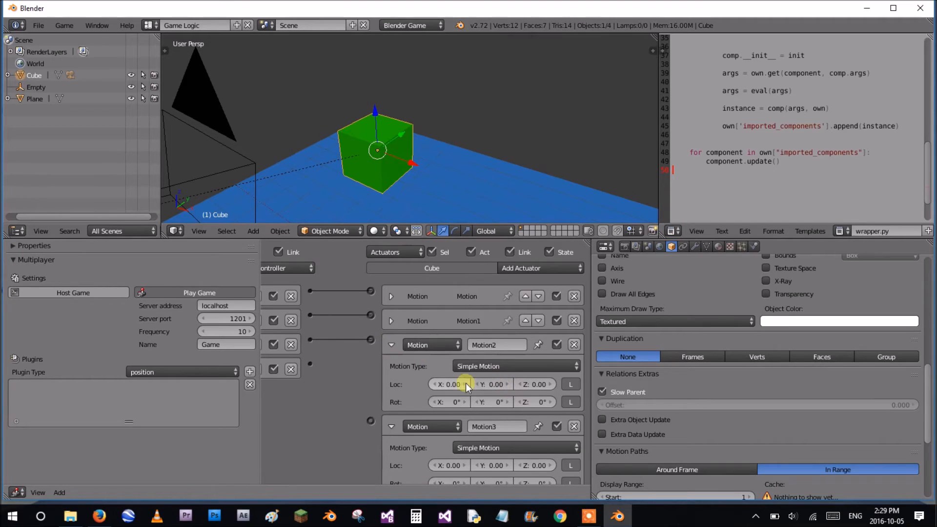
pyautogui.click(389, 347)
pyautogui.click(388, 347)
pyautogui.click(431, 386)
pyautogui.click(474, 384)
pyautogui.click(391, 345)
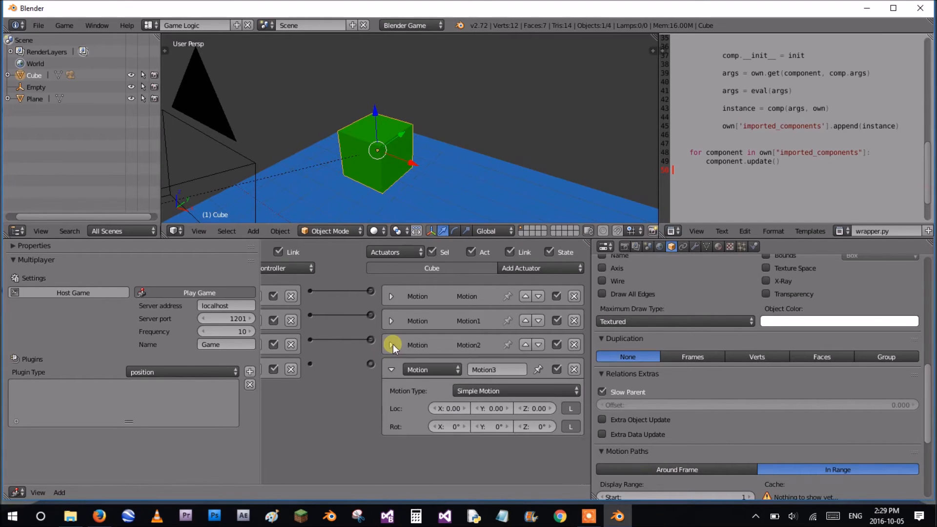
pyautogui.moveTo(359, 369); pyautogui.dragTo(370, 364)
pyautogui.click(392, 370)
# - Test-play the game from the camera view, steering the cube with the A, S and D movement controls
pyautogui.press('KP_0')
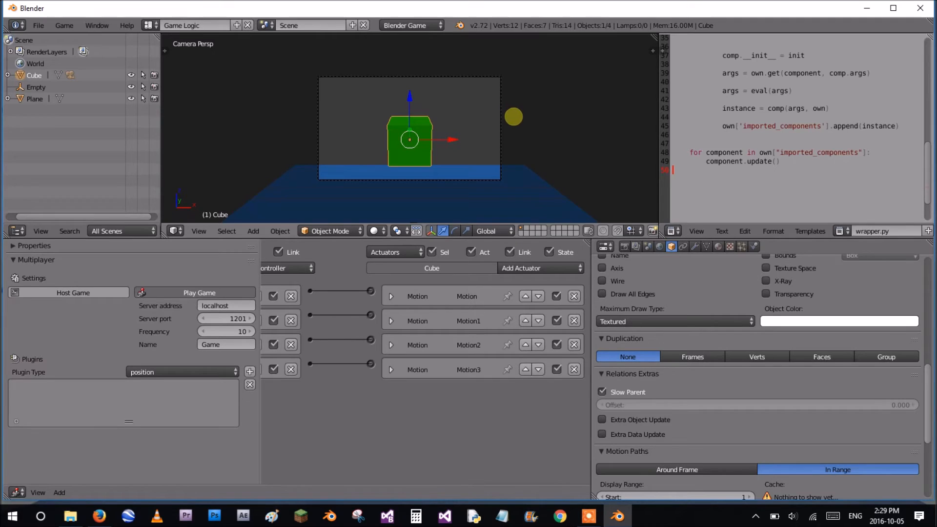
pyautogui.press('p')
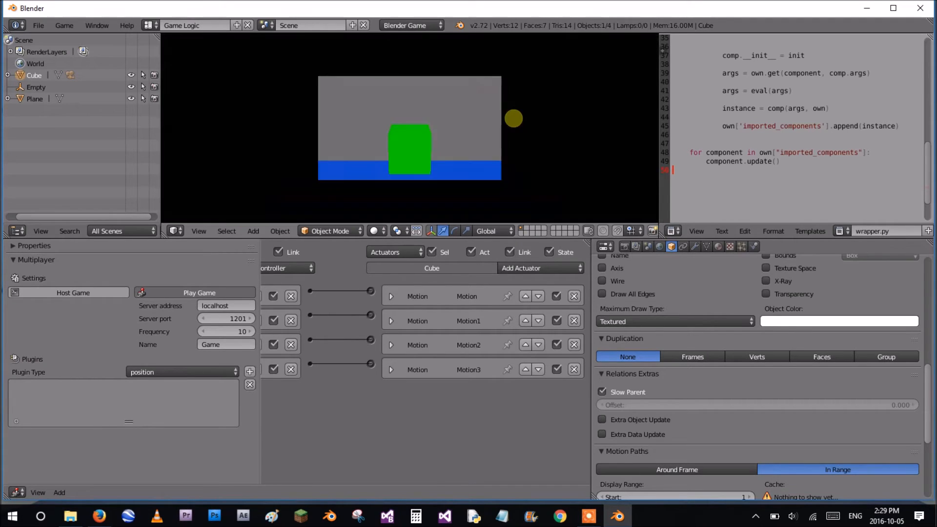
pyautogui.press('d')
pyautogui.press('a')
pyautogui.press('s')
pyautogui.press('a')
pyautogui.press('s')
pyautogui.press('d')
pyautogui.press('a')
pyautogui.press('Escape')
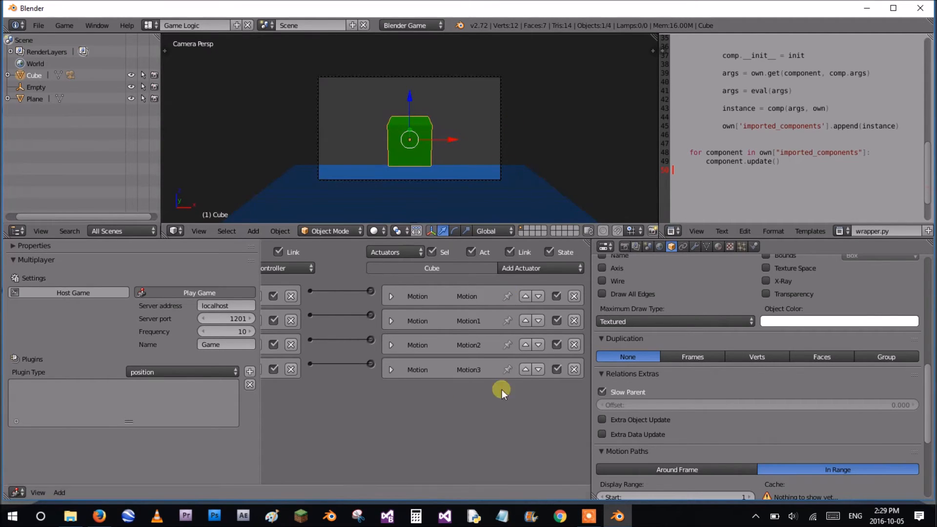
# - Check the location values of the first two Motion actuators and briefly run the game again
pyautogui.click(391, 320)
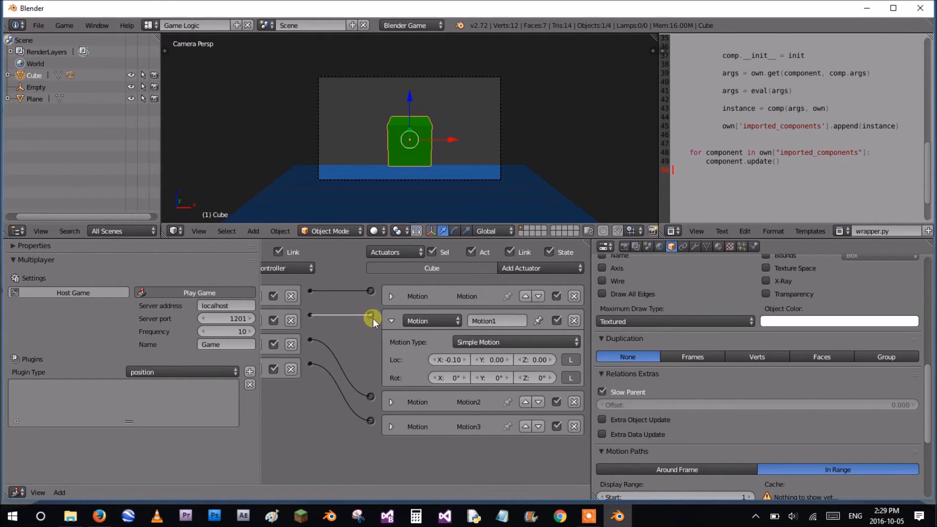
pyautogui.click(391, 321)
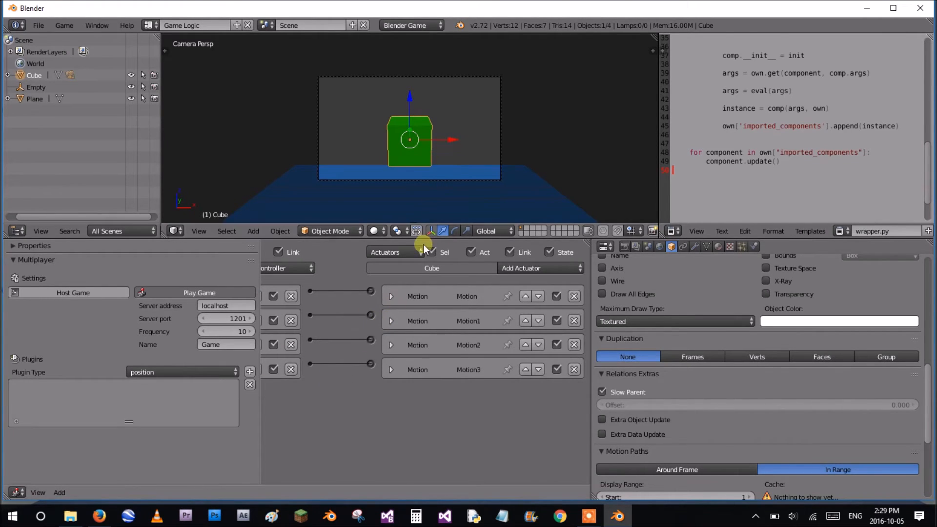
pyautogui.click(391, 296)
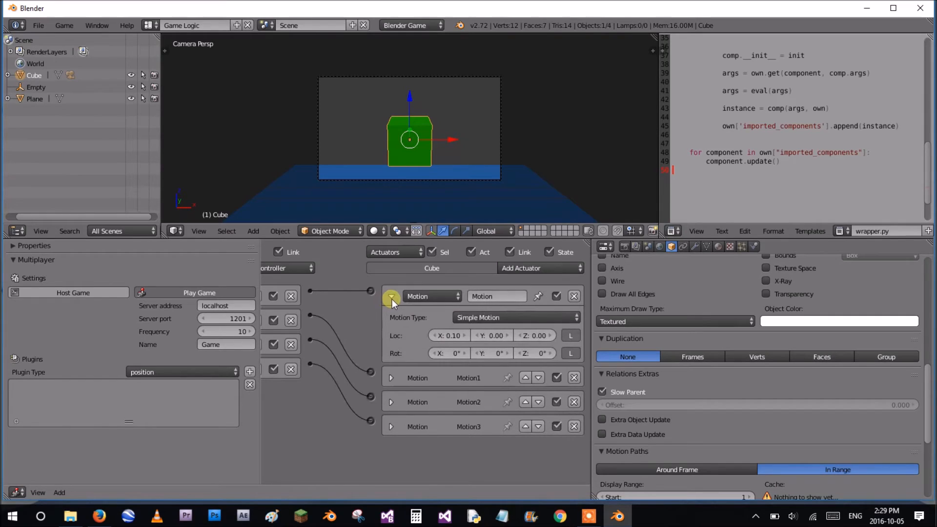
pyautogui.click(391, 298)
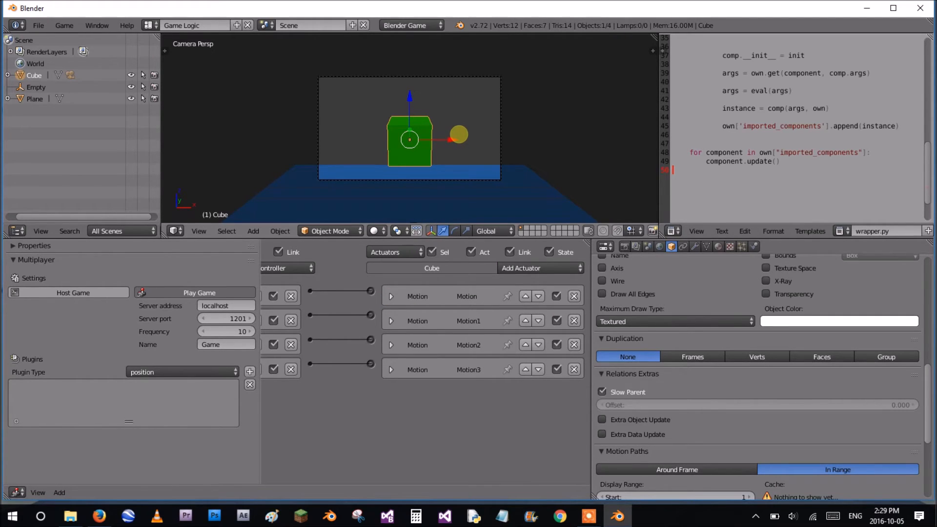
pyautogui.press('p')
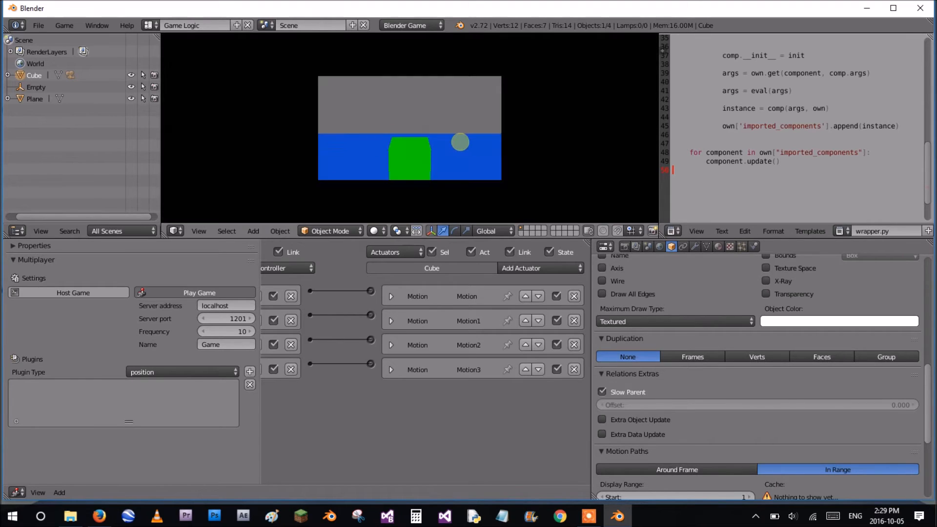
pyautogui.press('Escape')
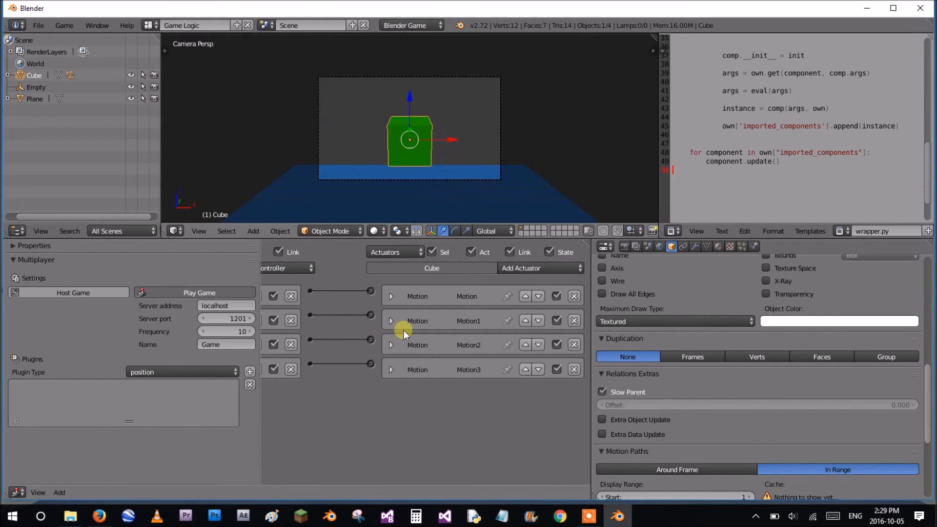
# - Try moving the cube along Y by adjusting the third Motion actuator's Y location and giving the fourth a Y location of 0.10
pyautogui.click(409, 345)
pyautogui.click(478, 384)
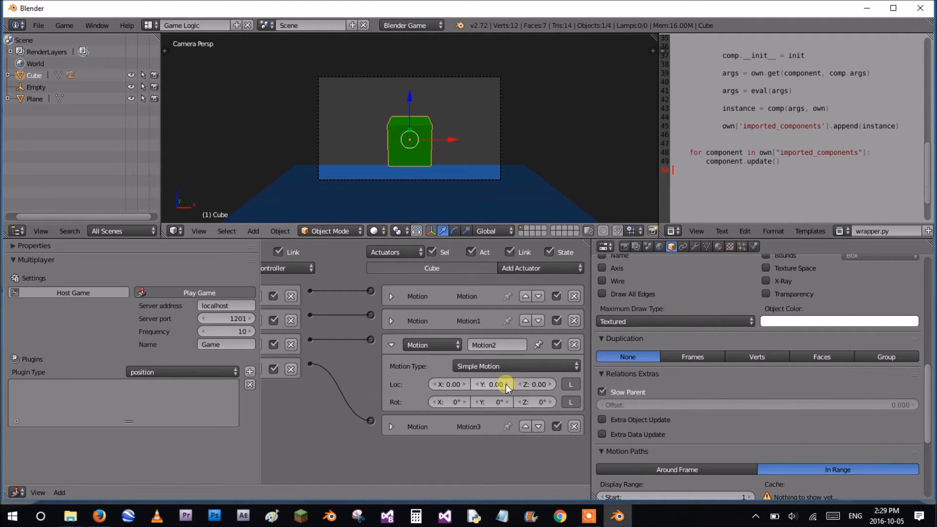
pyautogui.click(391, 345)
pyautogui.click(392, 370)
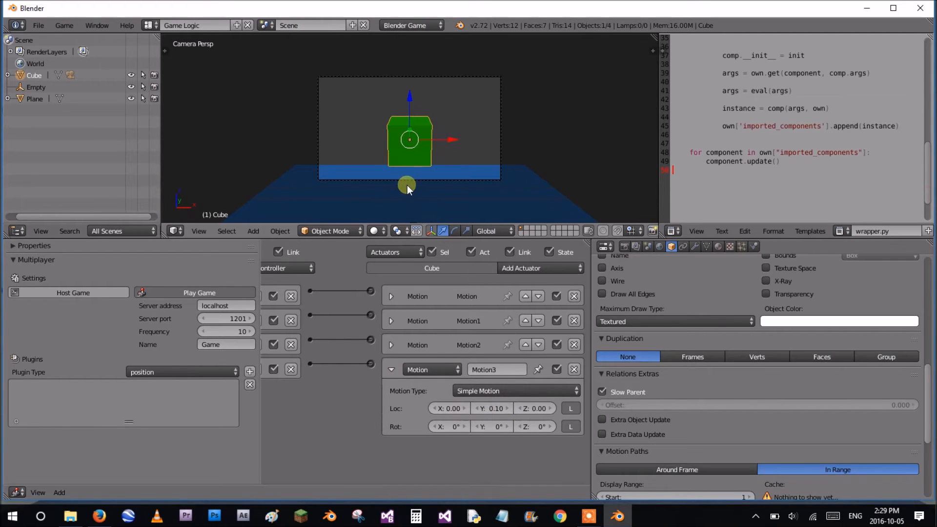
# - Reset the Y locations of the third and fourth Motion actuators to 0.00 and set the third's X location to 0.10
pyautogui.moveTo(464, 166); pyautogui.dragTo(408, 177, button='middle')
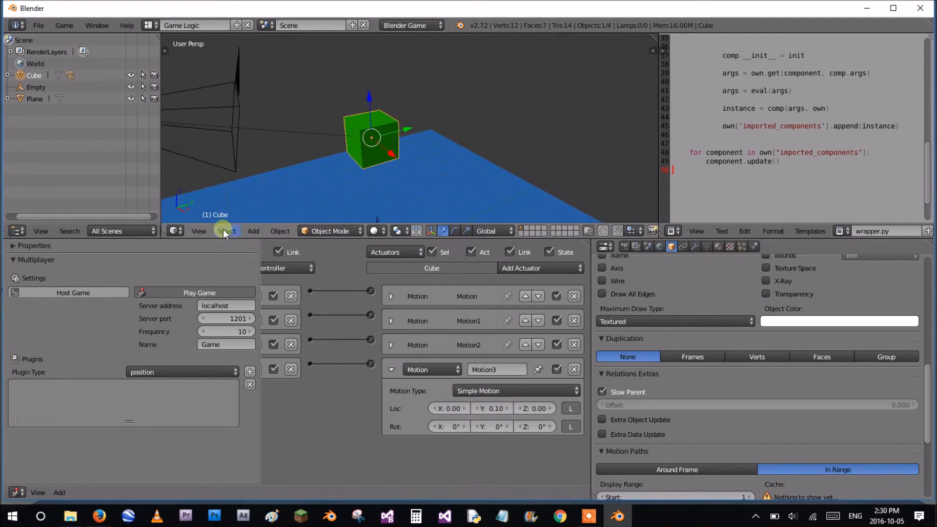
pyautogui.click(476, 408)
pyautogui.click(391, 345)
pyautogui.click(507, 385)
pyautogui.click(459, 385)
pyautogui.write('0.1')
pyautogui.press('Return')
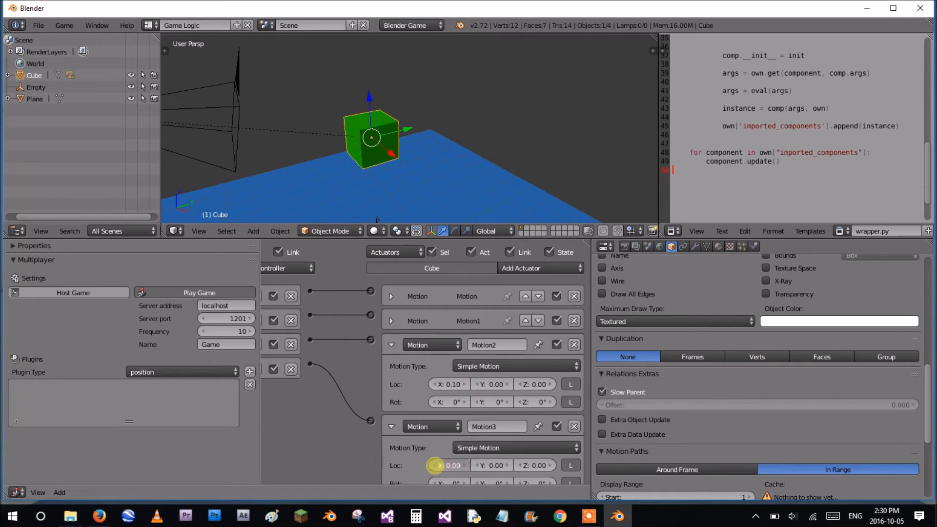
# - Adjust the X locations of the third and fourth Motion actuators so they move the cube in opposite directions
pyautogui.click(391, 426)
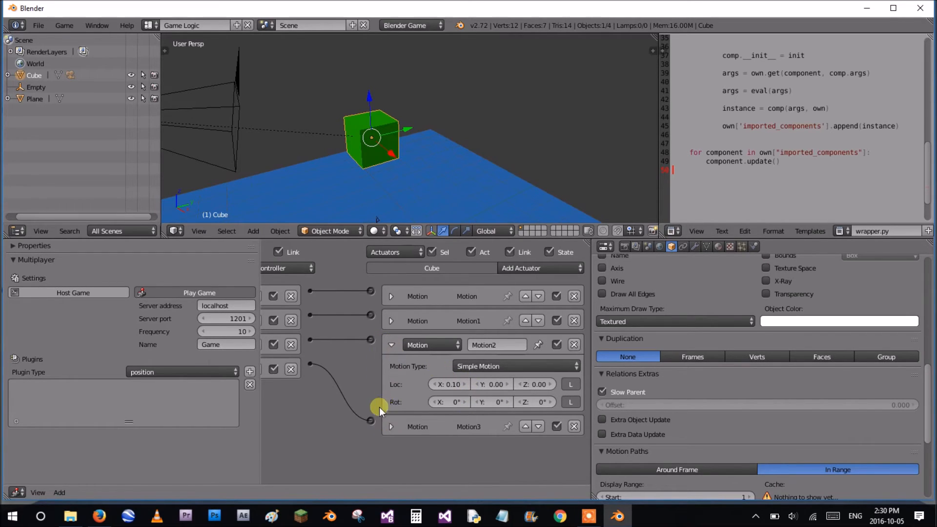
pyautogui.doubleClick(432, 385)
pyautogui.click(392, 343)
pyautogui.click(393, 373)
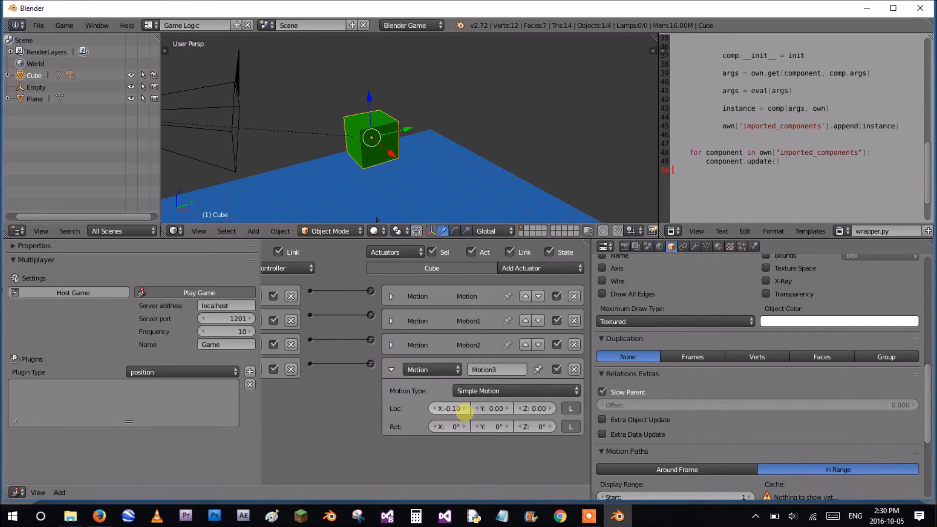
pyautogui.click(391, 369)
# - Set the second Motion actuator's X location to 0.00 and give it a negative Y location
pyautogui.hscroll(-5, 278, 375)
pyautogui.hscroll(4, 356, 372)
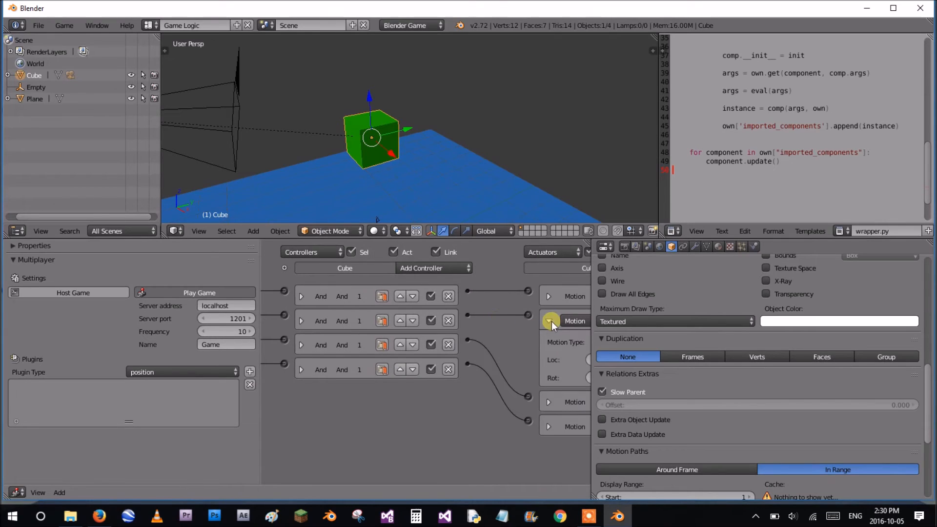
pyautogui.click(549, 321)
pyautogui.hscroll(6, 381, 374)
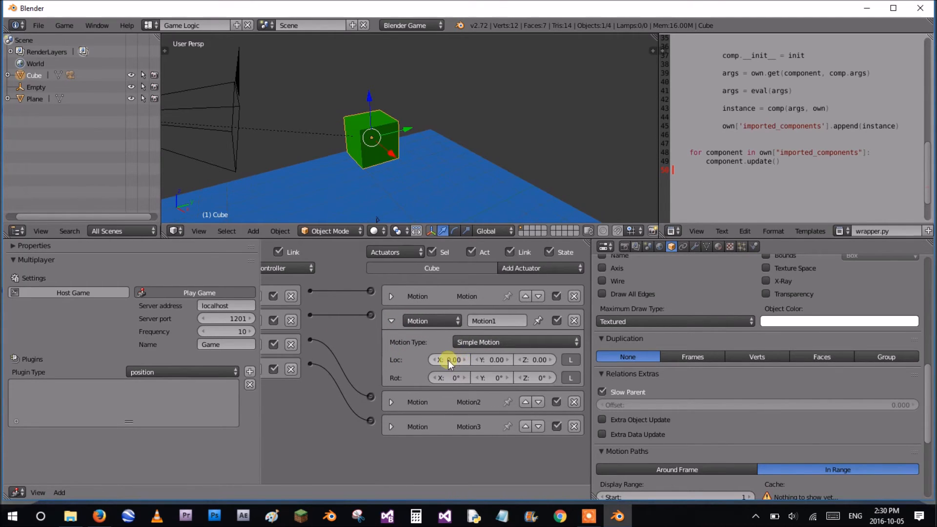
pyautogui.click(477, 359)
pyautogui.click(392, 321)
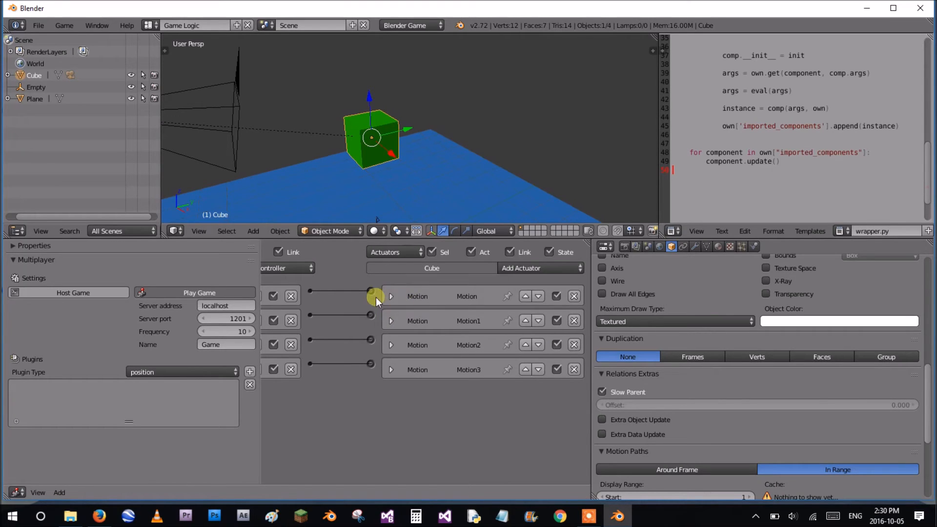
# - Bring the first Motion actuator's X location back to zero and give it a positive Y location
pyautogui.click(391, 296)
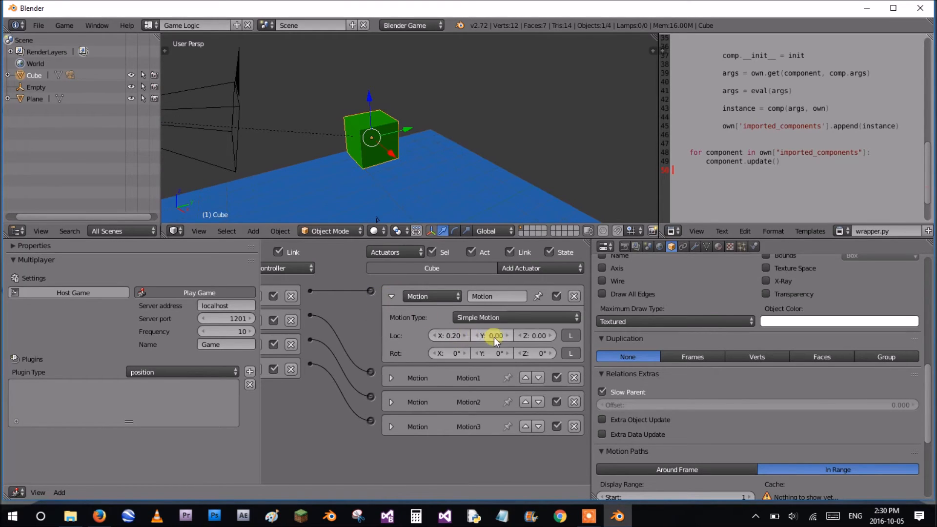
pyautogui.click(433, 335)
pyautogui.click(433, 335)
pyautogui.click(507, 335)
pyautogui.click(390, 296)
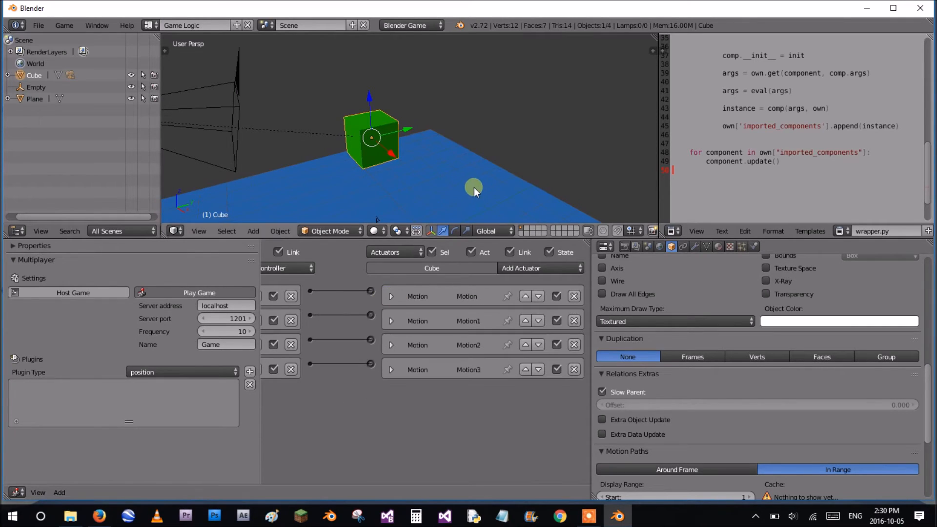
# - Test-play the game from the camera view, steering the cube in all four directions with the W, A, S and D controls
pyautogui.press('KP_0')
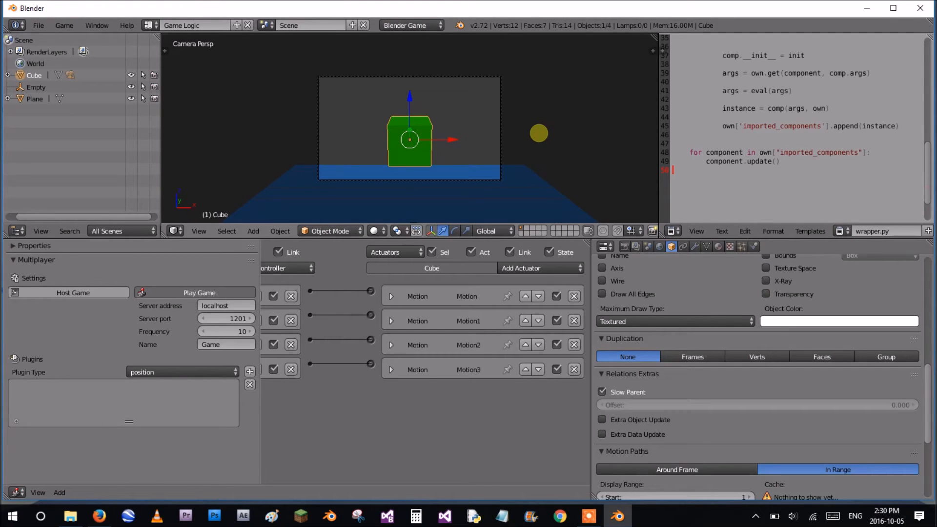
pyautogui.press('p')
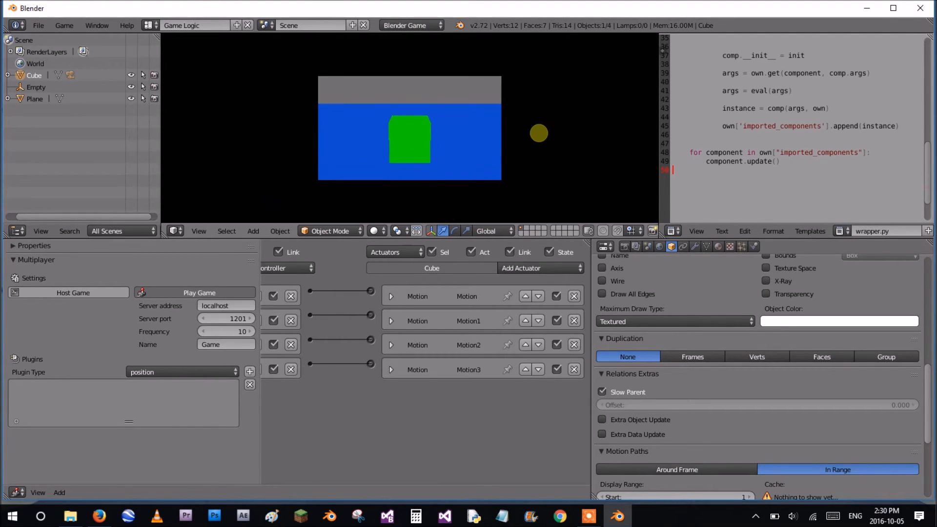
pyautogui.press('a')
pyautogui.press('d')
pyautogui.press('s')
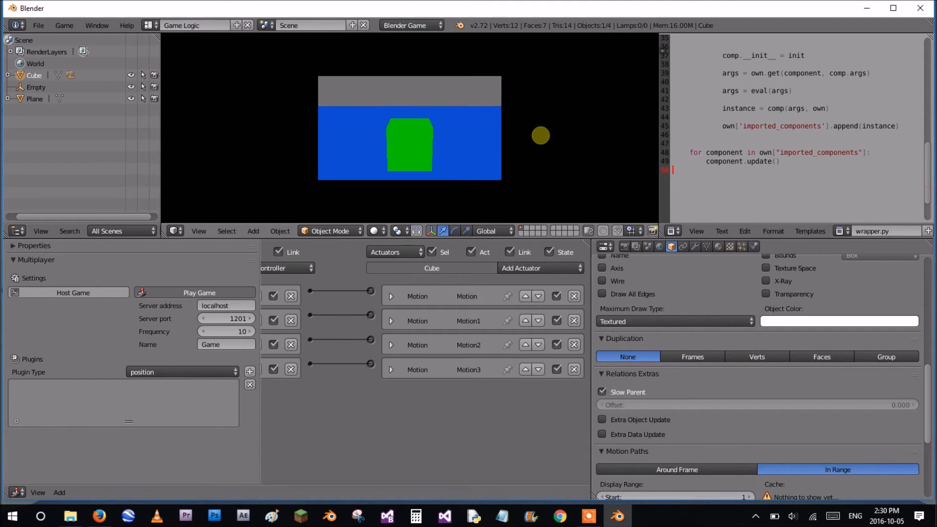
pyautogui.press('w')
pyautogui.press('a')
pyautogui.press('d')
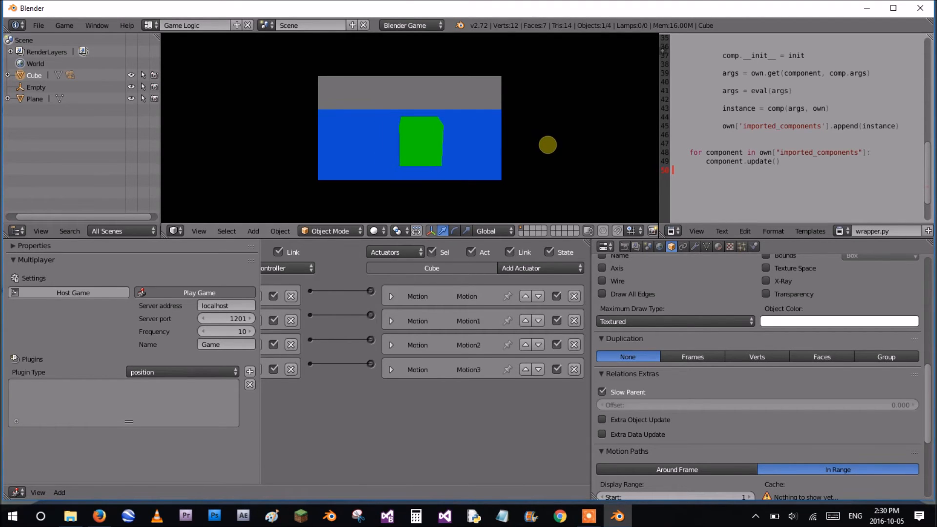
pyautogui.press('a')
pyautogui.press('w')
pyautogui.press('s')
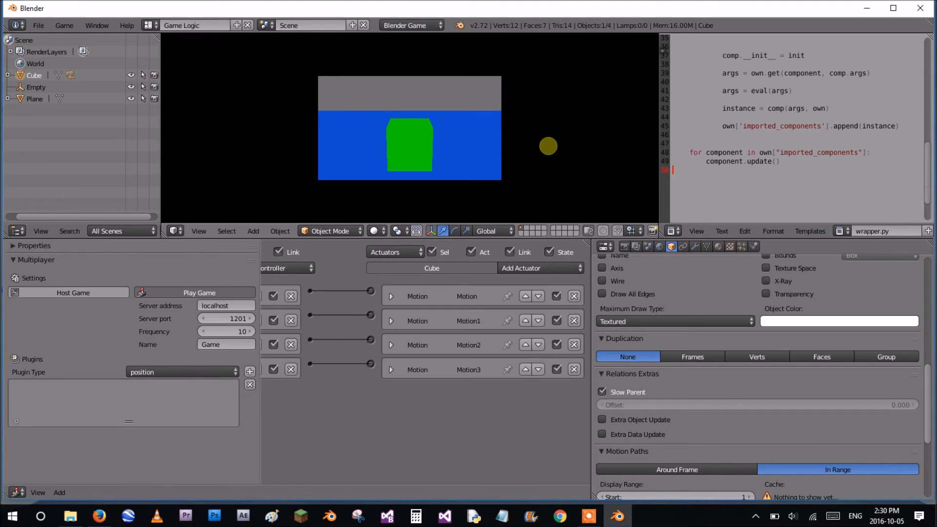
pyautogui.press('a')
pyautogui.press('w')
pyautogui.press('d')
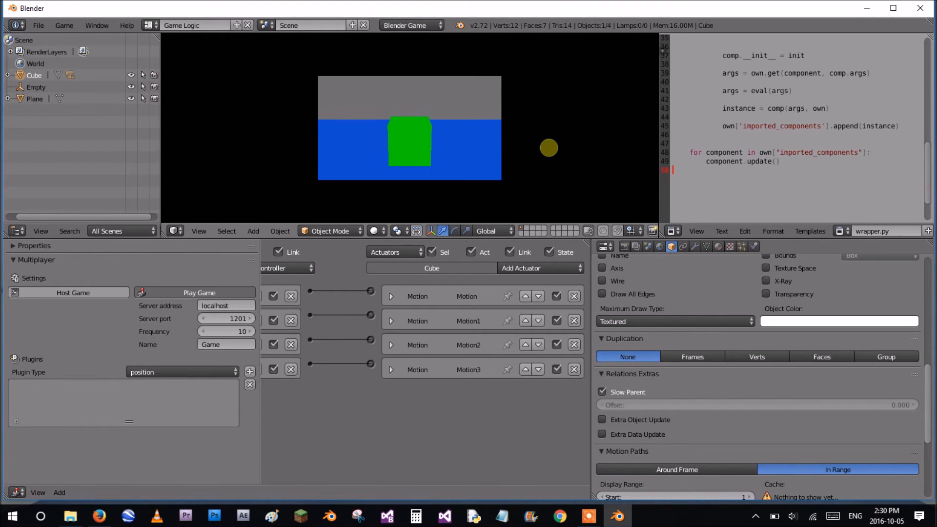
pyautogui.press('s')
pyautogui.press('a')
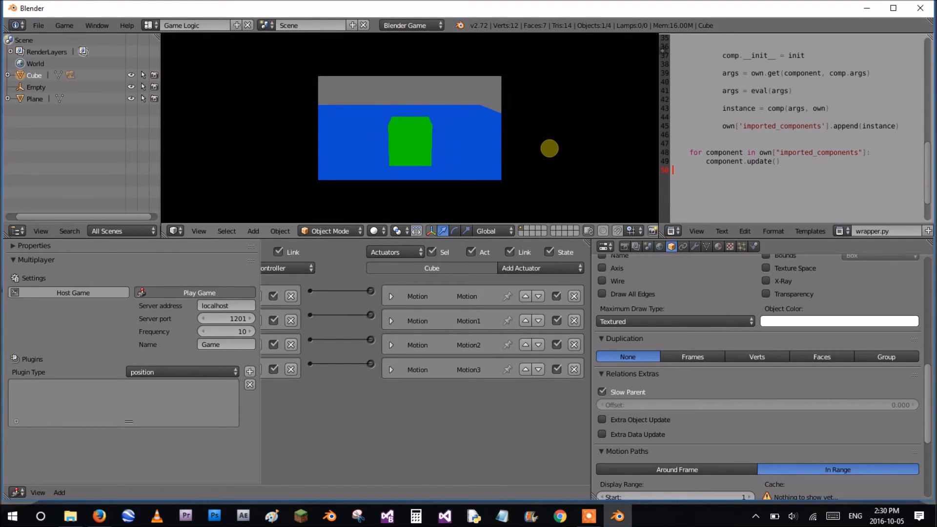
pyautogui.press('w')
pyautogui.press('s')
pyautogui.press('w')
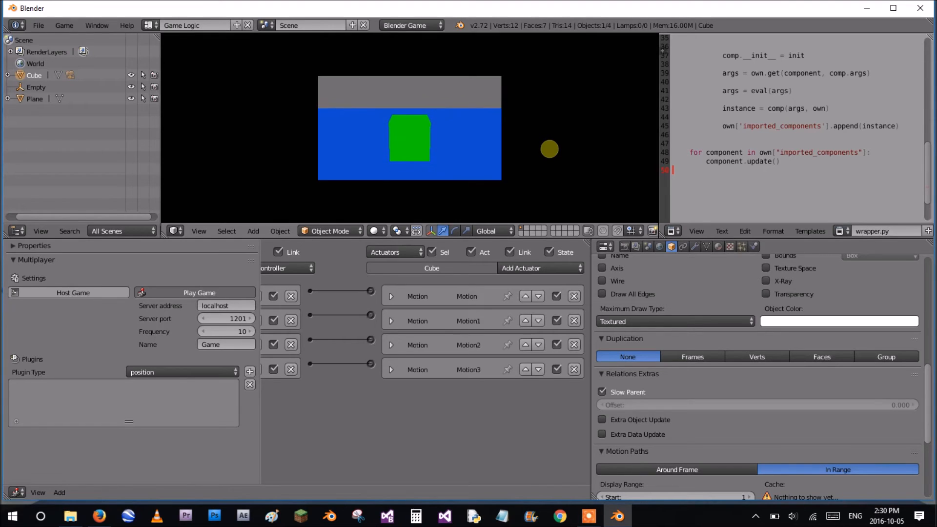
pyautogui.press('s')
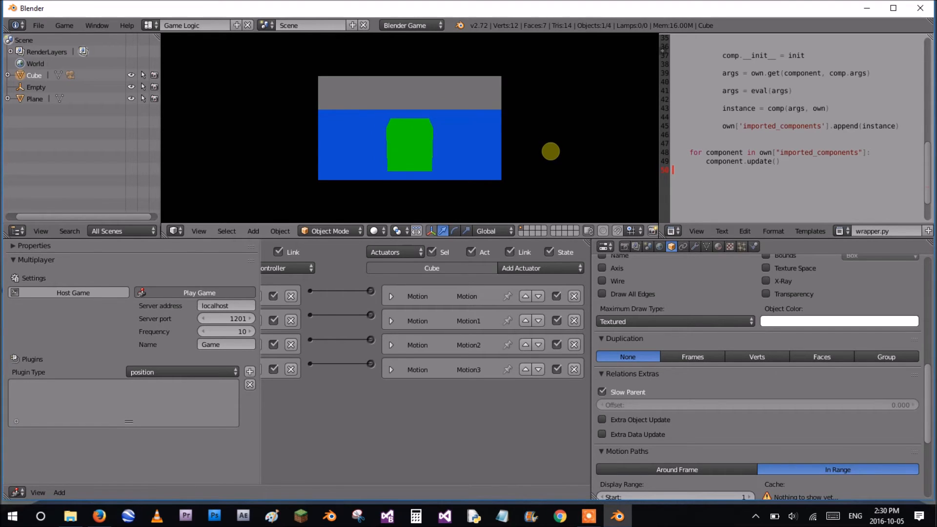
pyautogui.press('d')
pyautogui.press('w')
pyautogui.press('d')
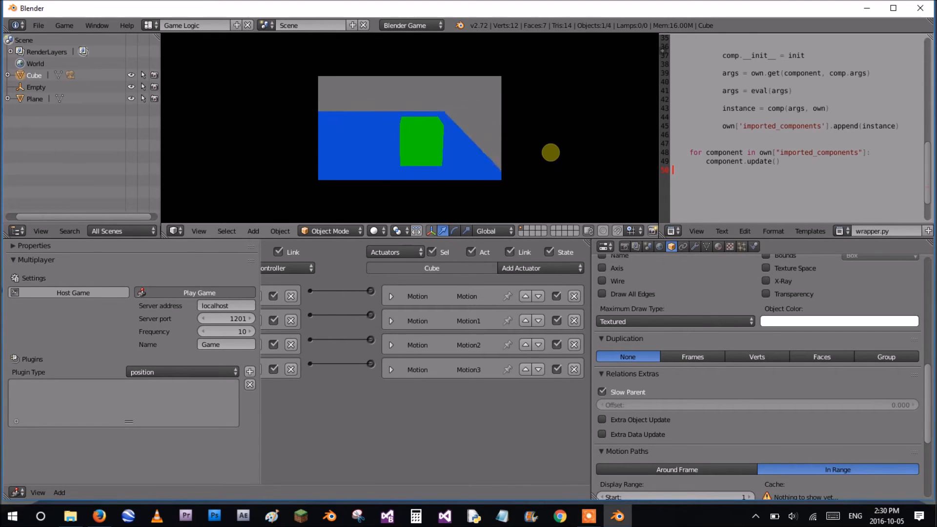
pyautogui.press('a')
pyautogui.press('s')
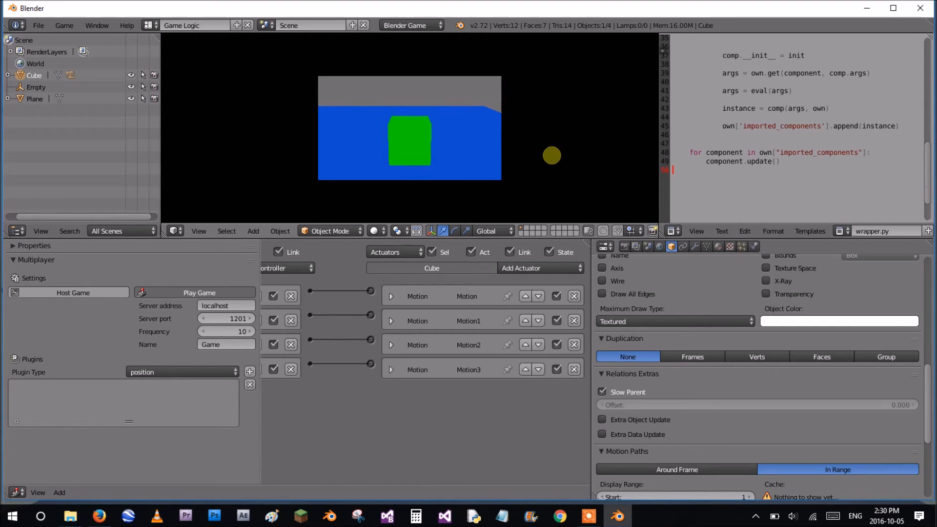
pyautogui.press('w')
pyautogui.press('a')
pyautogui.press('s')
pyautogui.press('d')
pyautogui.press('a')
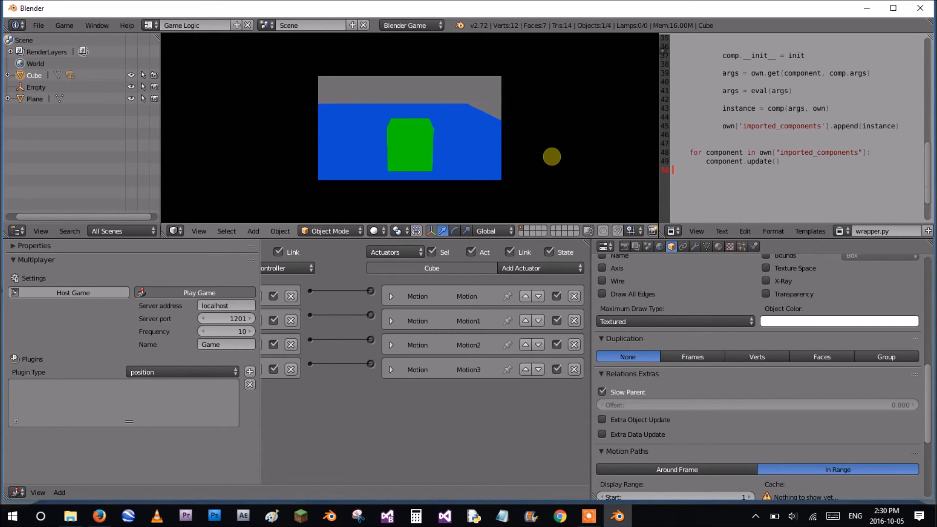
pyautogui.press('s')
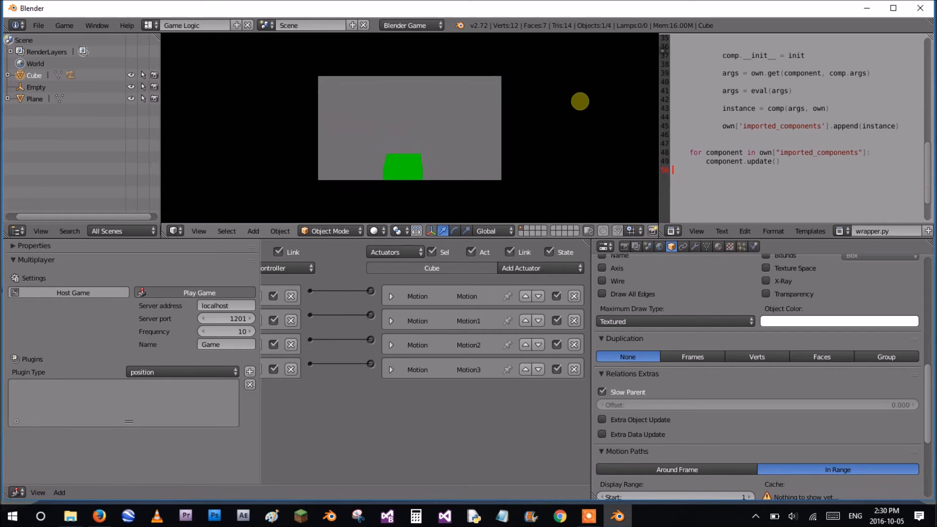
pyautogui.press('Escape')
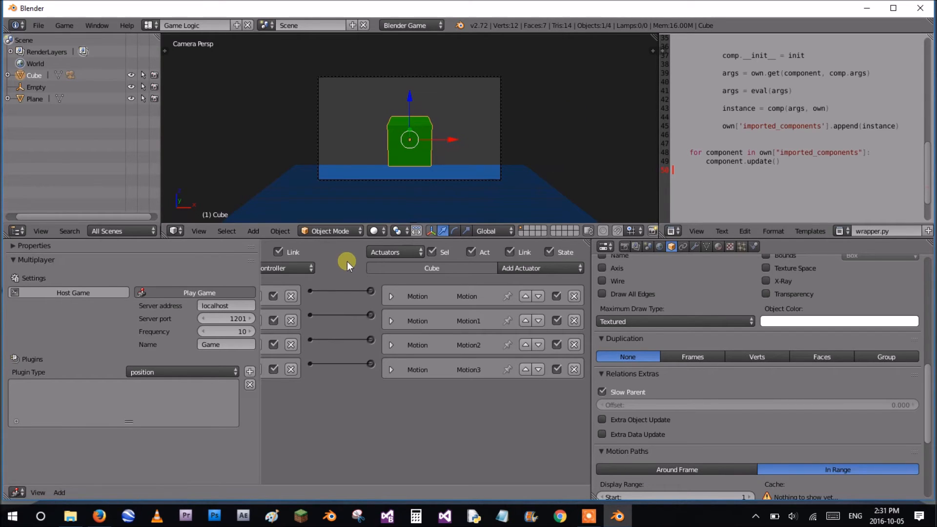
# - Narrow the logic editor's properties region and set the game shading mode to GLSL in the render settings
pyautogui.moveTo(267, 284); pyautogui.dragTo(90, 283)
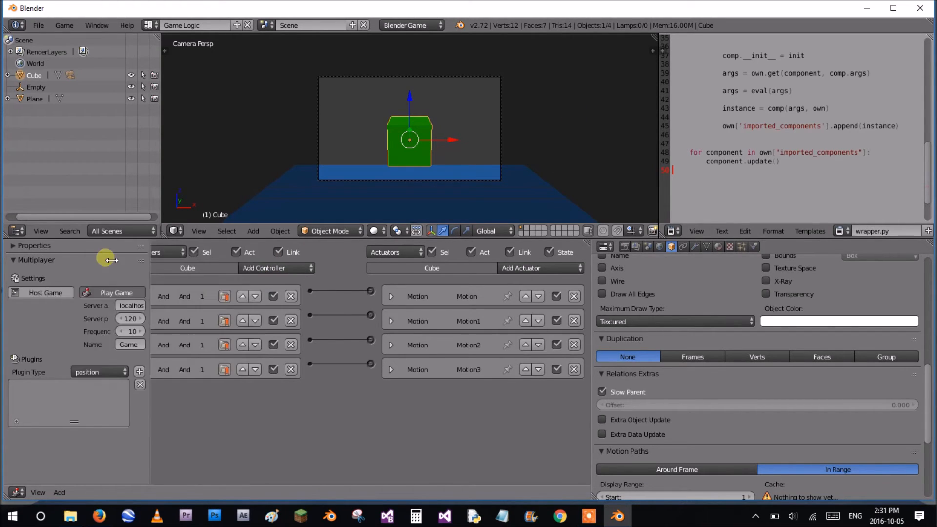
pyautogui.click(625, 247)
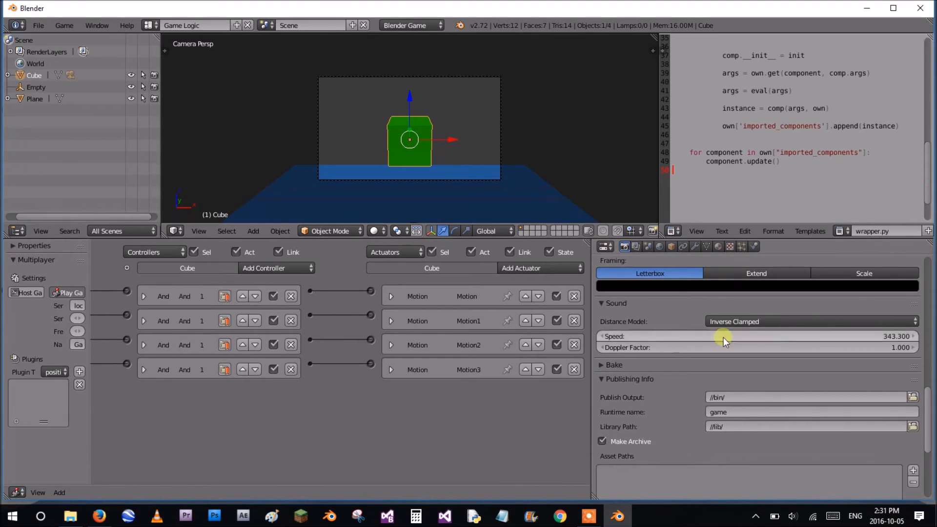
pyautogui.scroll(10, 747, 346)
pyautogui.click(810, 322)
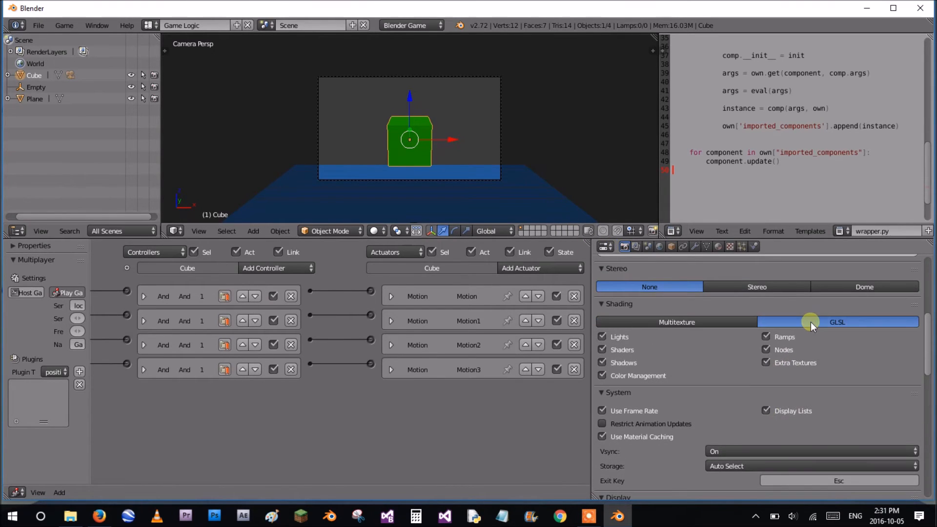
# - Snap the 3D cursor to the selected green cube
pyautogui.moveTo(419, 151); pyautogui.dragTo(456, 184, button='middle')
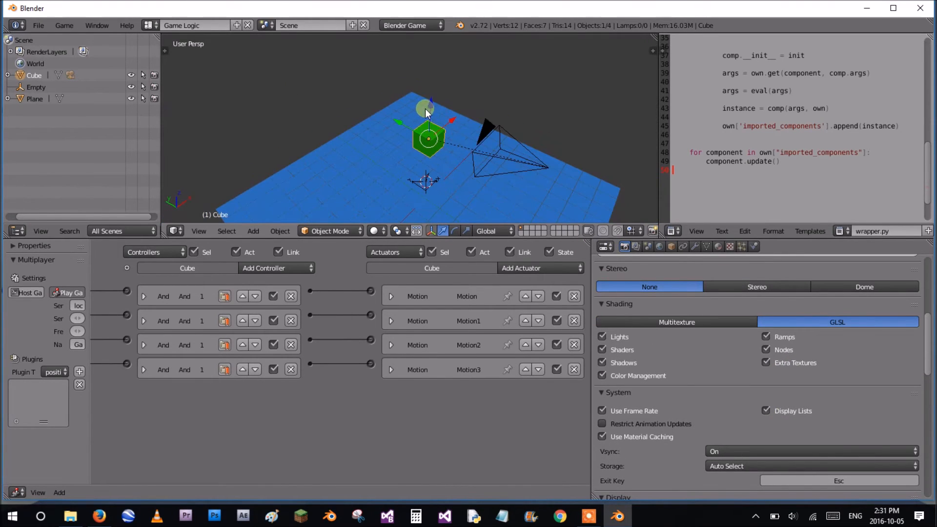
pyautogui.hotkey('shift', 's')
pyautogui.click(411, 119)
pyautogui.hotkey('shift', 's')
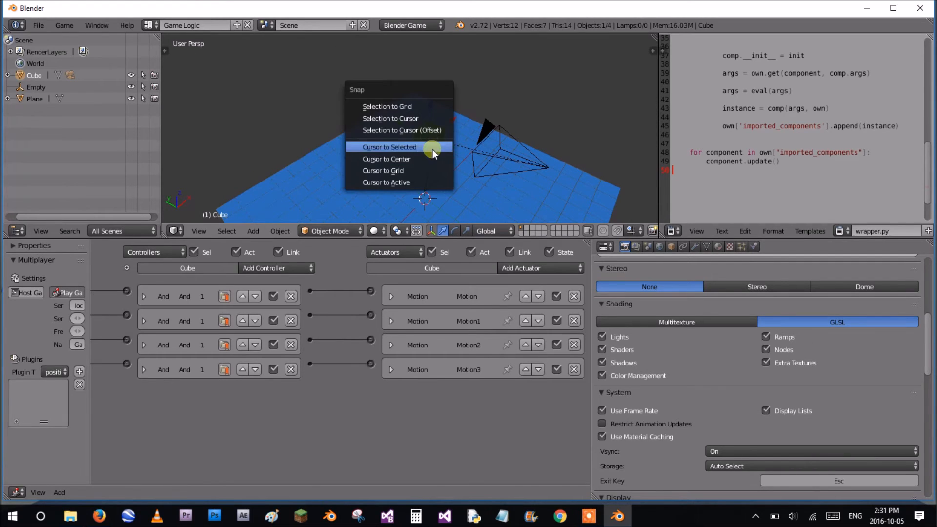
pyautogui.click(433, 149)
# - Add a Spot lamp at the 3D cursor and raise it along the Z axis to above the cube
pyautogui.hotkey('shift', 'a')
pyautogui.moveTo(412, 46)
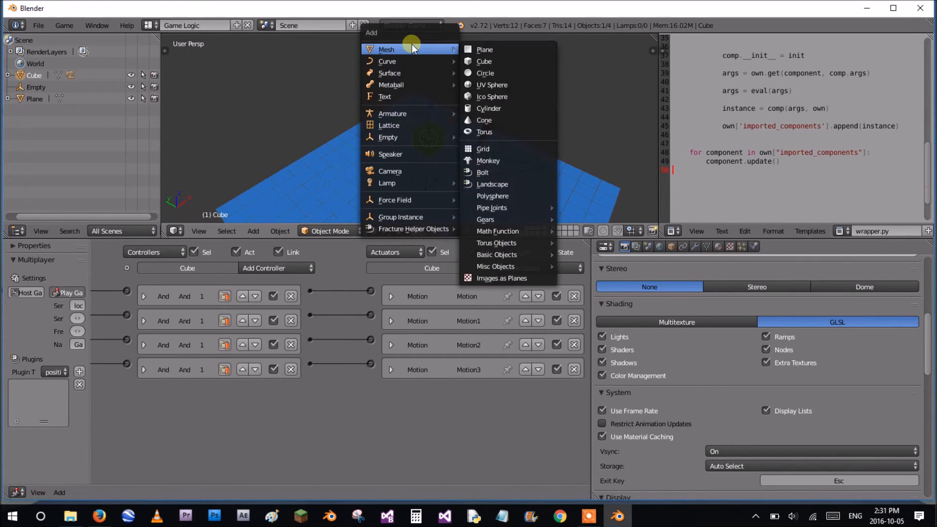
pyautogui.moveTo(401, 182)
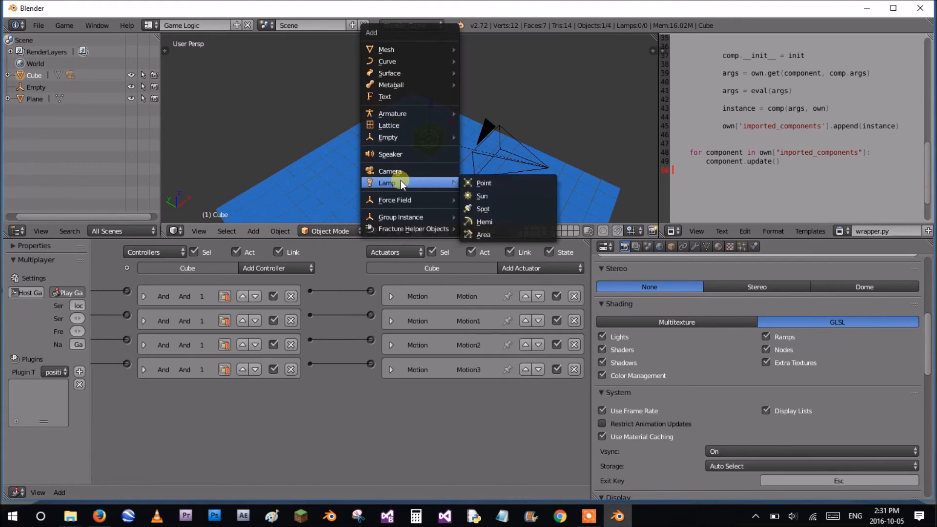
pyautogui.click(482, 209)
pyautogui.press('g')
pyautogui.press('z')
pyautogui.click(430, 37)
# - Parent the Spot lamp to the green cube
pyautogui.rightClick(427, 137)
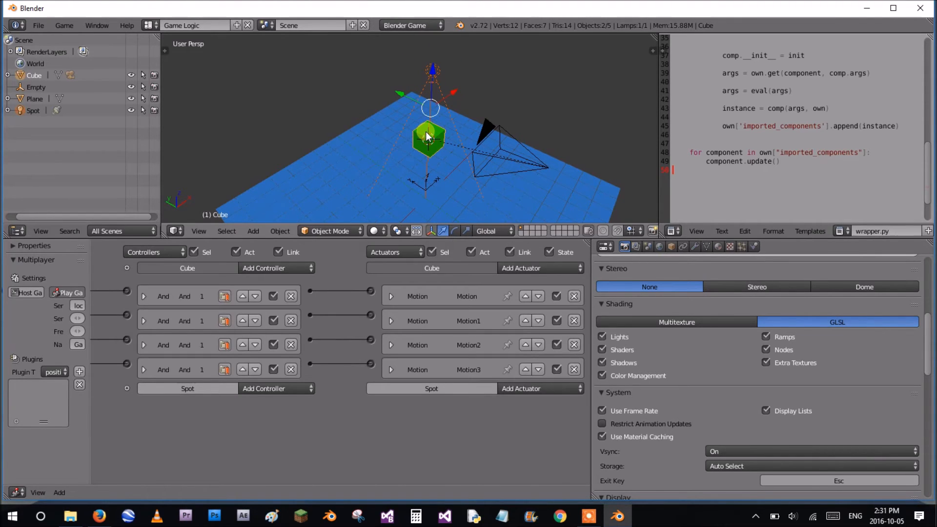
pyautogui.hotkey('ctrl', 'p')
pyautogui.click(426, 131)
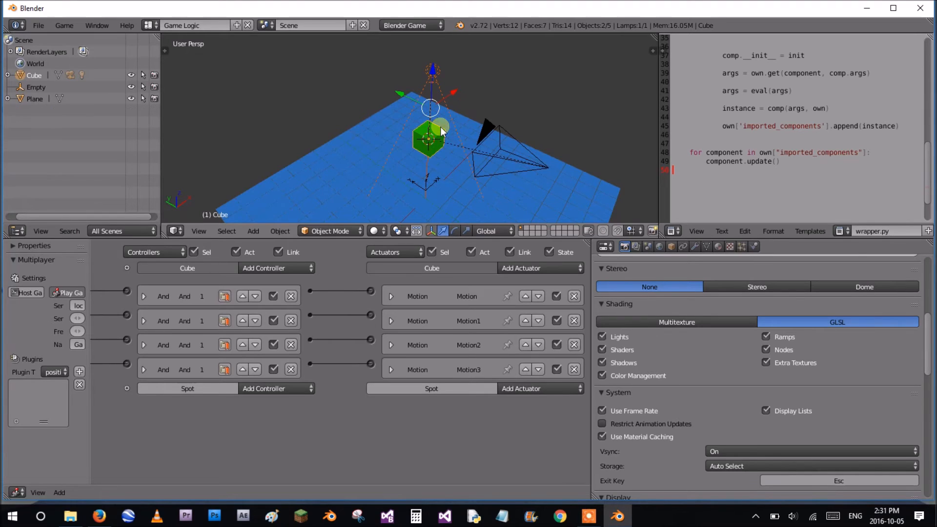
# - Run the game briefly from the camera view, and set the viewport shading to Texture
pyautogui.press('KP_0')
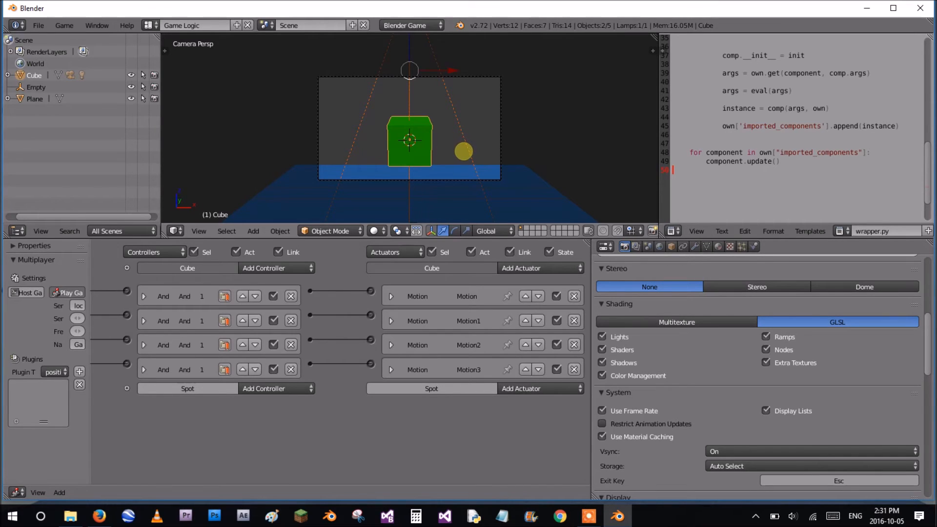
pyautogui.press('p')
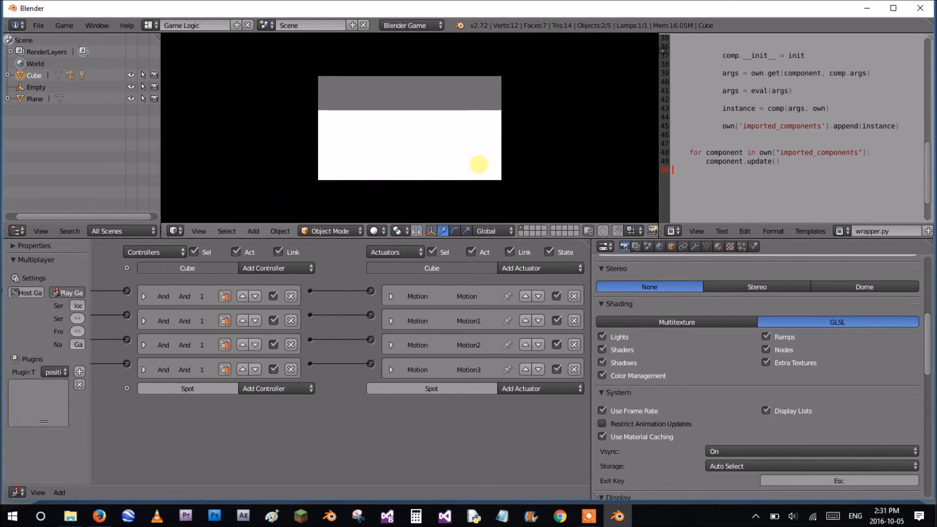
pyautogui.press('Escape')
pyautogui.click(375, 231)
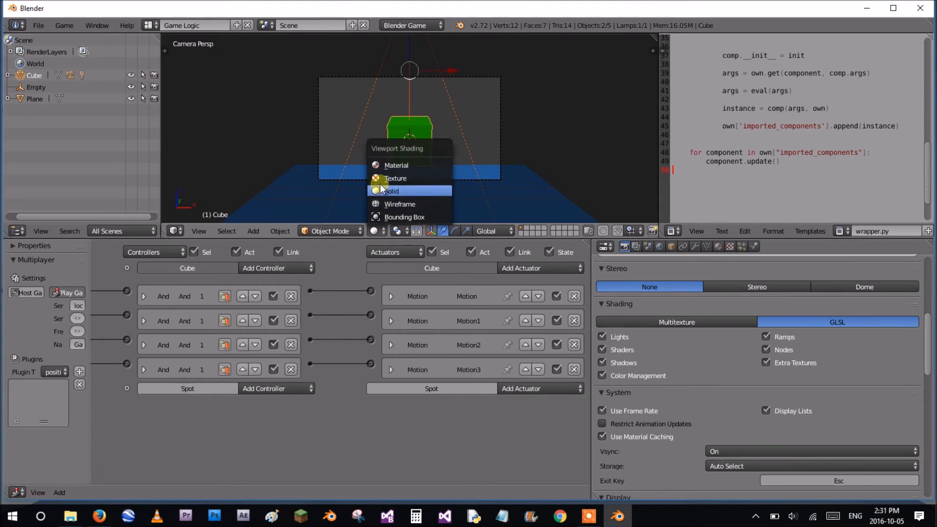
pyautogui.click(389, 177)
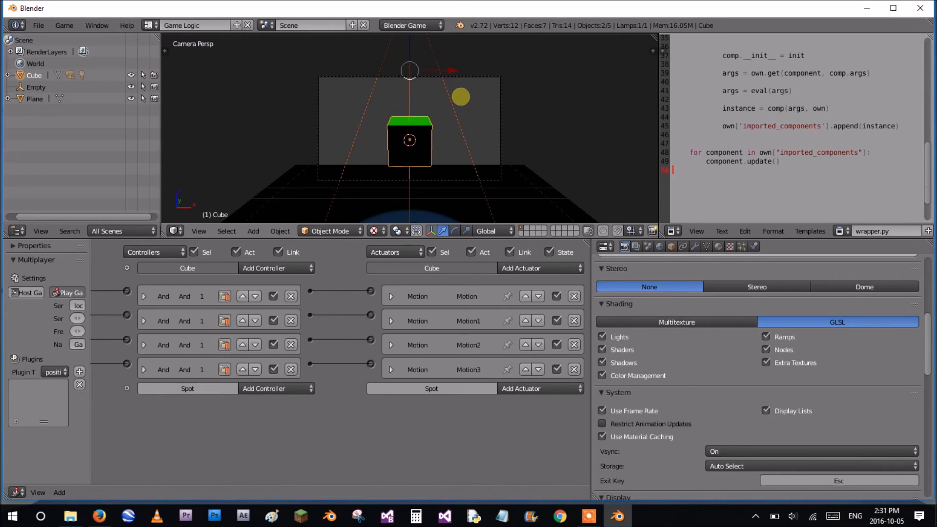
# - Test-play the game with textured shading, steering the spotlit cube around the plane in all directions, and quit it
pyautogui.press('p')
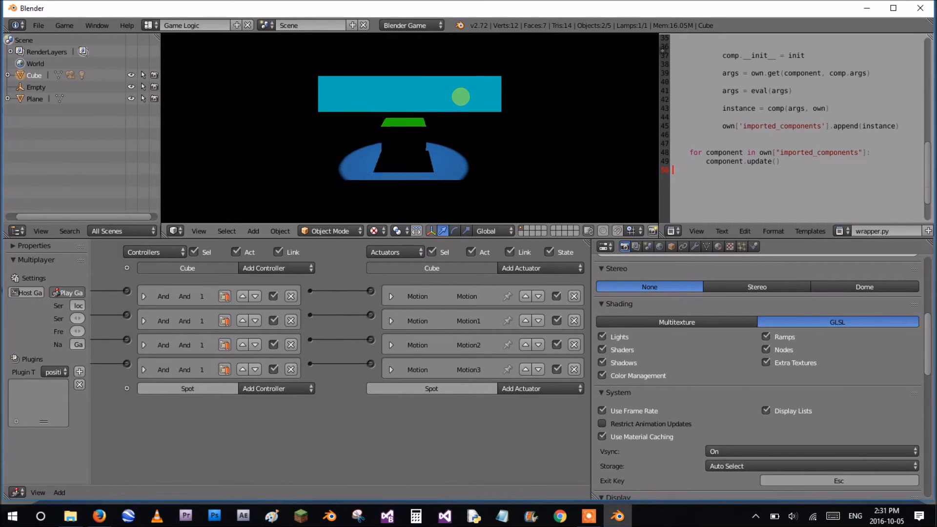
pyautogui.press('Up')
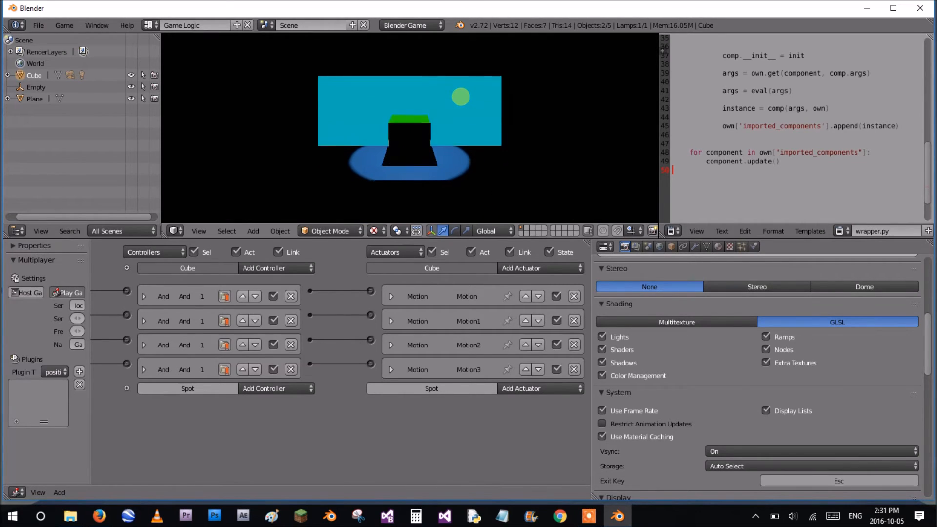
pyautogui.press('Down')
pyautogui.press('Left')
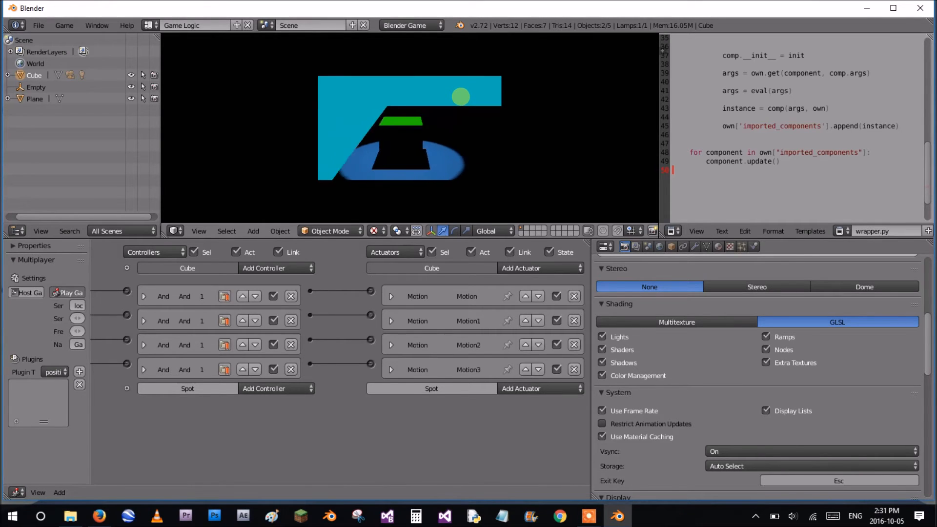
pyautogui.press('Down')
pyautogui.press('Right')
pyautogui.press('Down')
pyautogui.press('Right')
pyautogui.press('Up')
pyautogui.press('Left')
pyautogui.press('Down')
pyautogui.press('Right')
pyautogui.press('Up')
pyautogui.press('Left')
pyautogui.press('Right')
pyautogui.press('Left')
pyautogui.press('Up')
pyautogui.press('Right')
pyautogui.press('Down')
pyautogui.press('Left')
pyautogui.press('Up')
pyautogui.press('Escape')
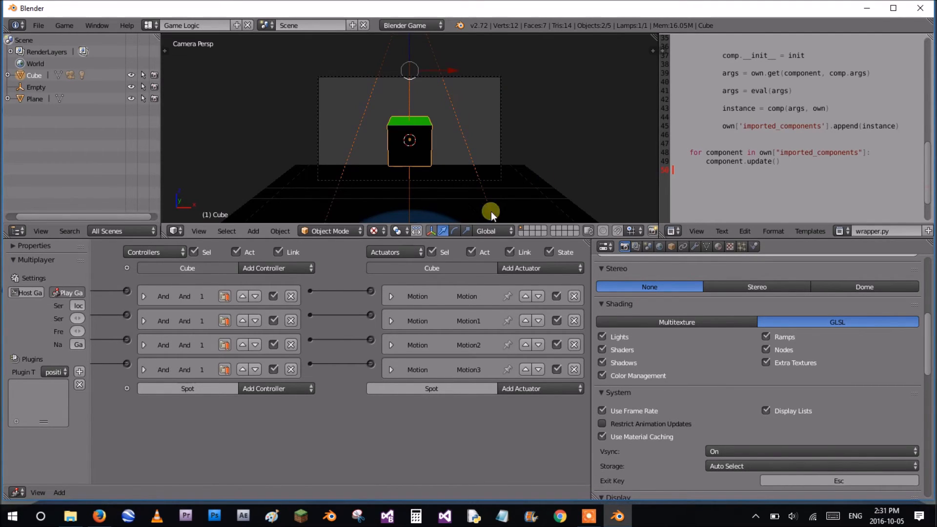
# - Switch the 3D view to the empty second layer and snap the 3D cursor to the center
pyautogui.moveTo(484, 186); pyautogui.dragTo(499, 132, button='middle')
pyautogui.scroll(-5, 513, 142)
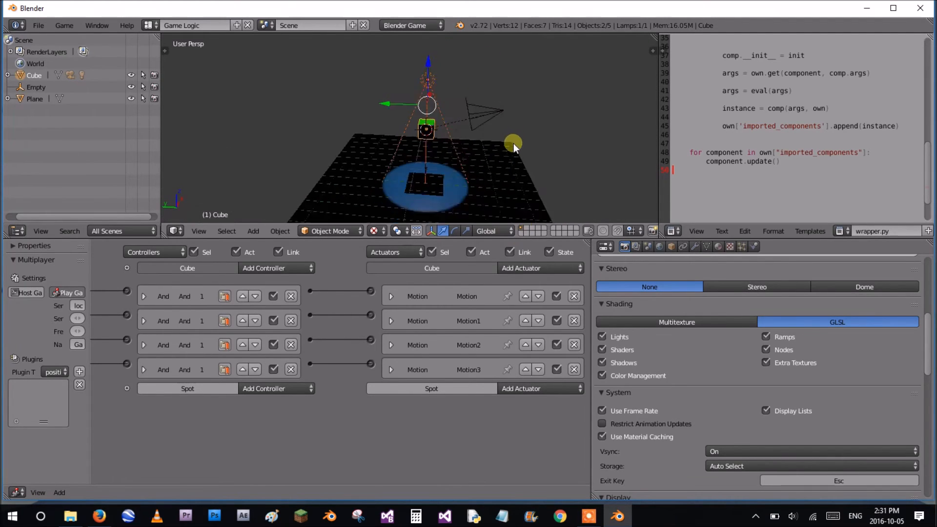
pyautogui.rightClick(453, 162)
pyautogui.moveTo(453, 160); pyautogui.dragTo(531, 144, button='middle')
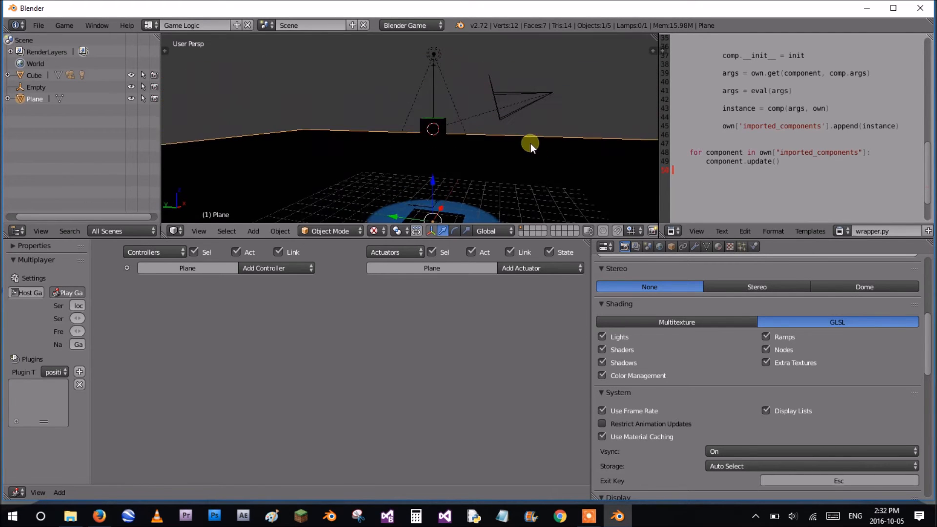
pyautogui.click(529, 227)
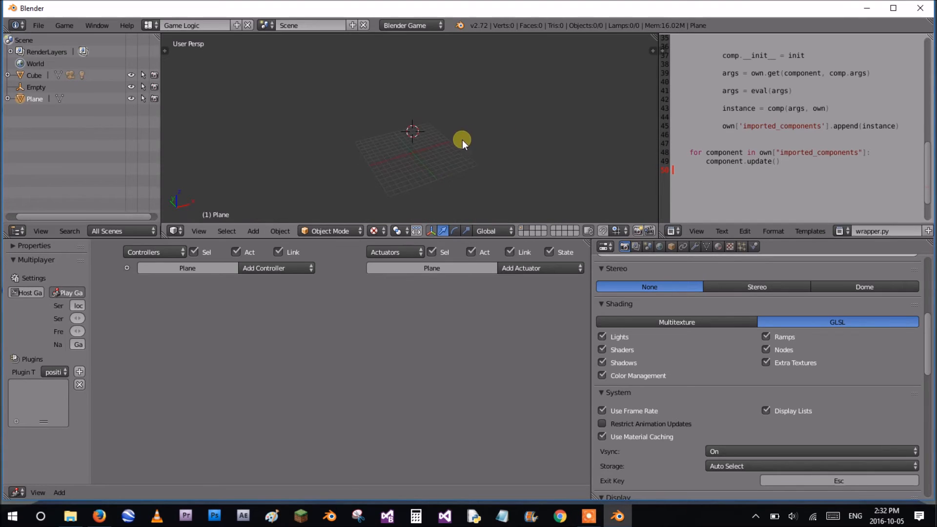
pyautogui.hotkey('shift', 's')
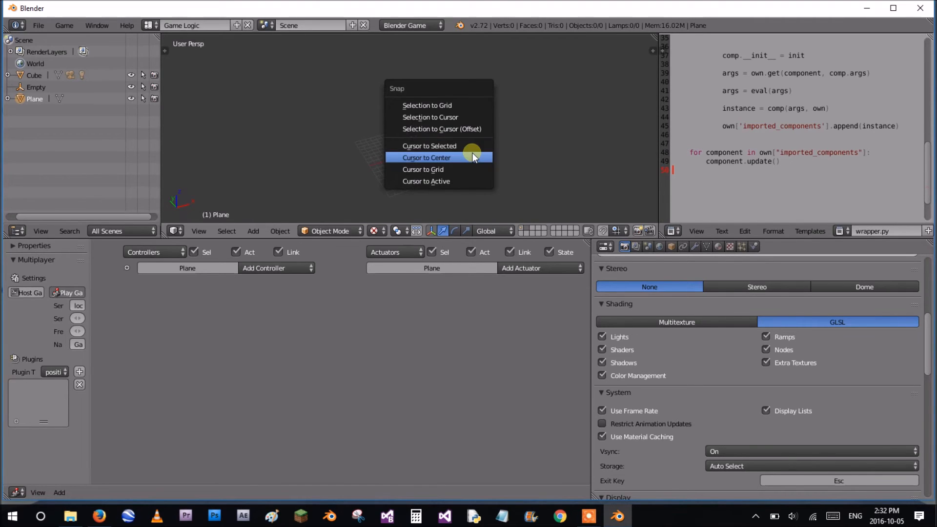
pyautogui.click(472, 157)
pyautogui.scroll(2, 486, 174)
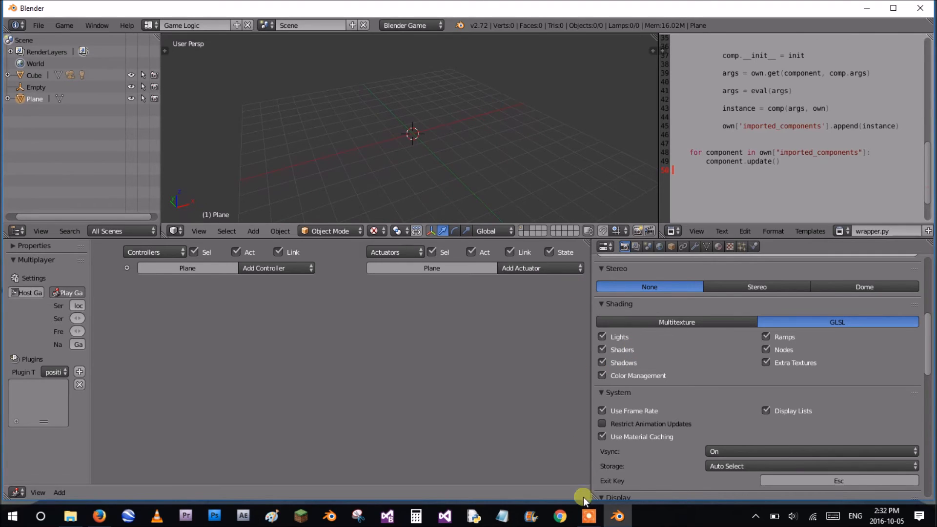
pyautogui.click(589, 516)
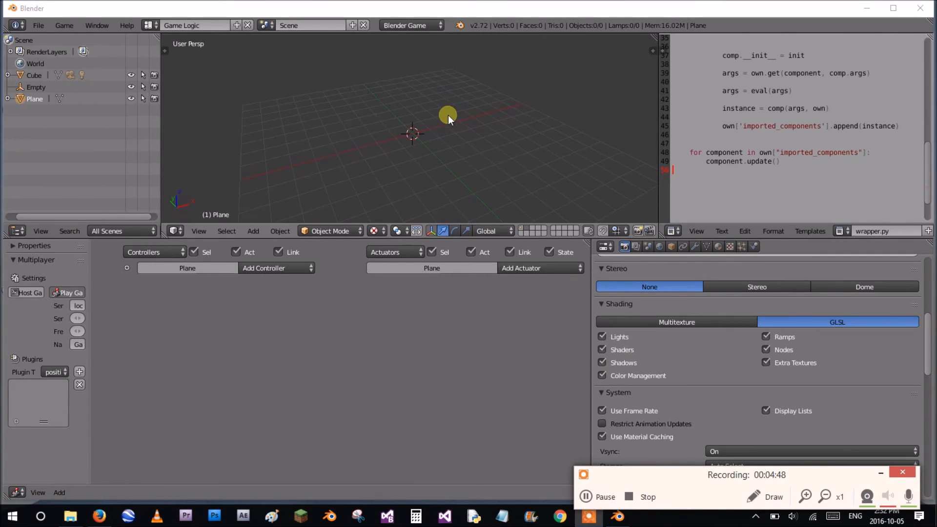
pyautogui.click(881, 473)
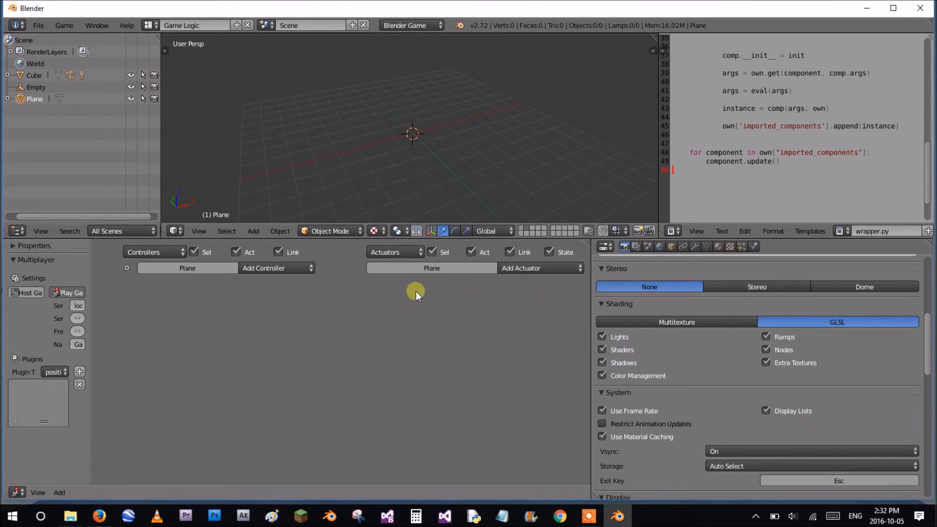
# - Add a mesh cube at the center of the second layer and scale it by 0.5
pyautogui.hotkey('shift', 'a')
pyautogui.moveTo(420, 52)
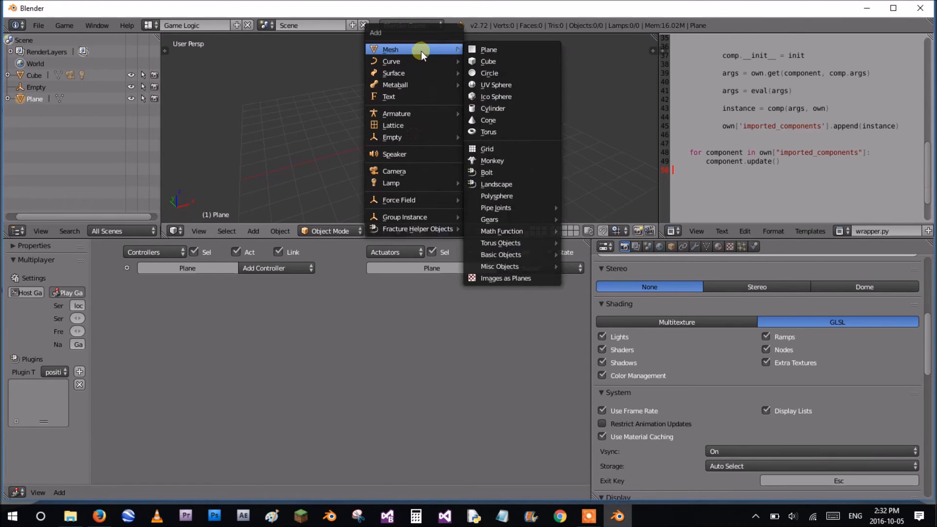
pyautogui.click(494, 61)
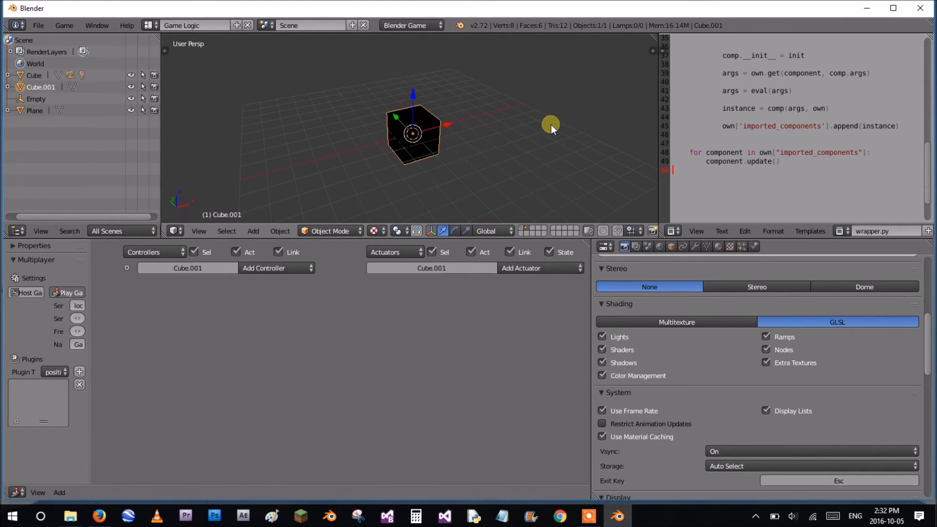
pyautogui.write('s.5')
pyautogui.press('Return')
pyautogui.scroll(5, 552, 130)
pyautogui.moveTo(552, 132); pyautogui.dragTo(516, 129, button='middle')
# - Give the new cube a material named "player other" with a red diffuse color
pyautogui.click(717, 244)
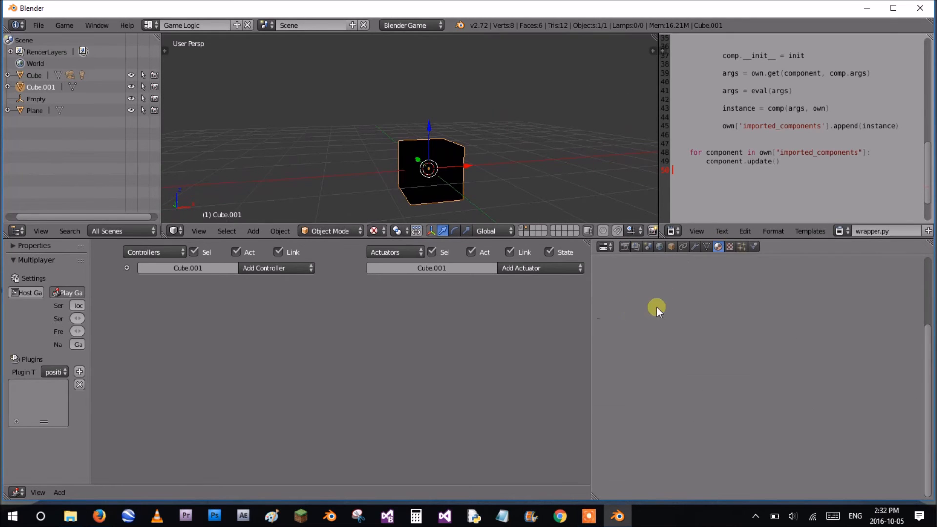
pyautogui.click(693, 322)
pyautogui.doubleClick(708, 327)
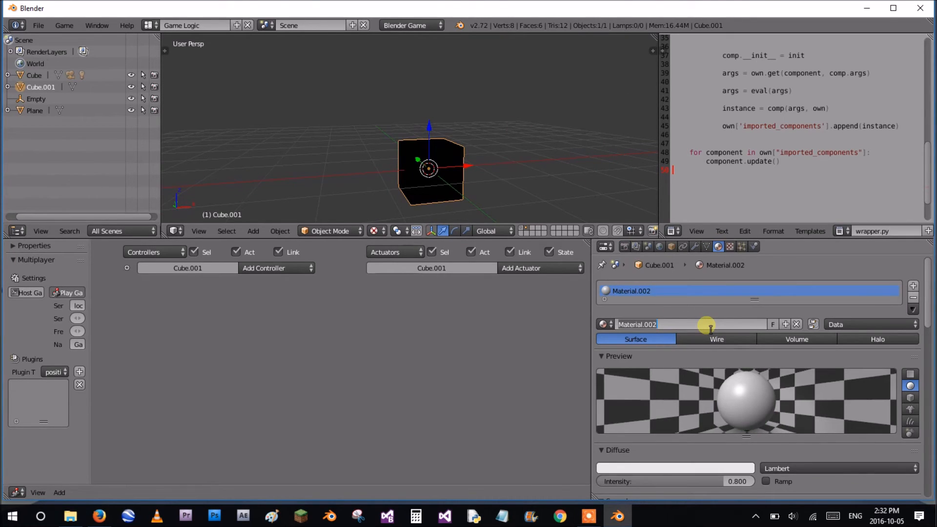
pyautogui.write('player other')
pyautogui.press('Return')
pyautogui.click(684, 467)
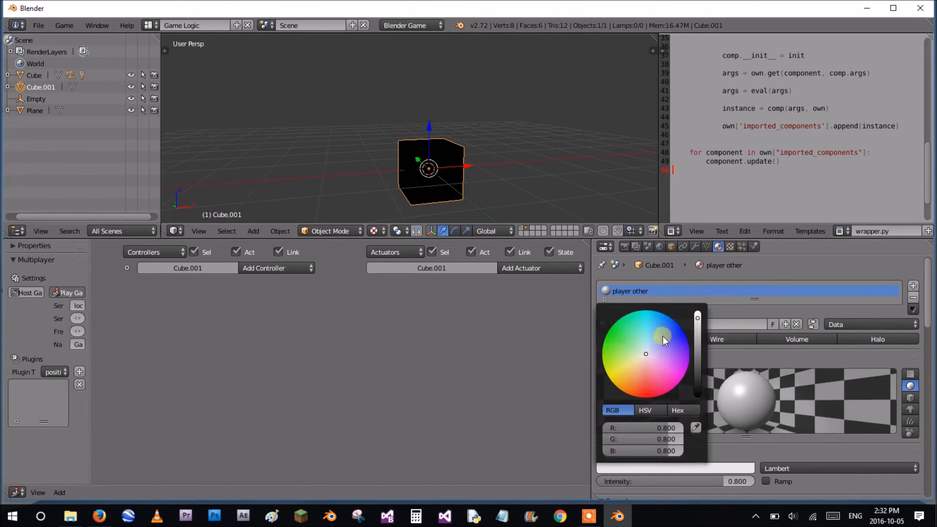
pyautogui.moveTo(649, 355); pyautogui.dragTo(644, 420)
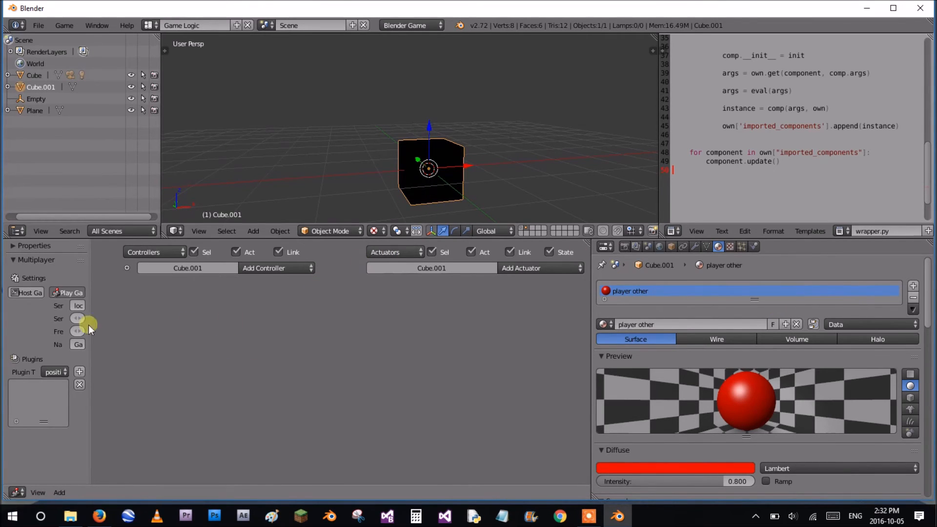
# - Add an enabled Boolean game property named "other" to the new cube, and return the 3D view to the first layer
pyautogui.moveTo(95, 298); pyautogui.dragTo(246, 307)
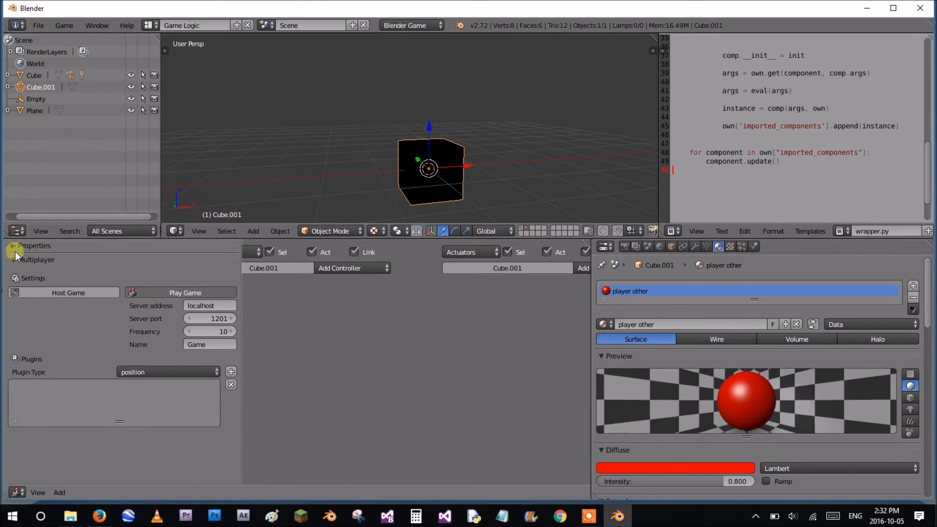
pyautogui.click(16, 248)
pyautogui.click(47, 263)
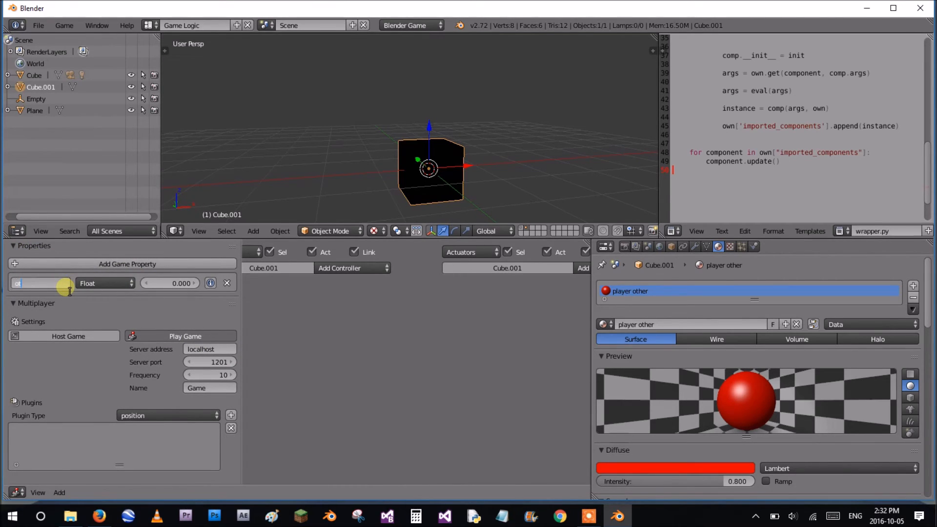
pyautogui.press('Return')
pyautogui.click(88, 284)
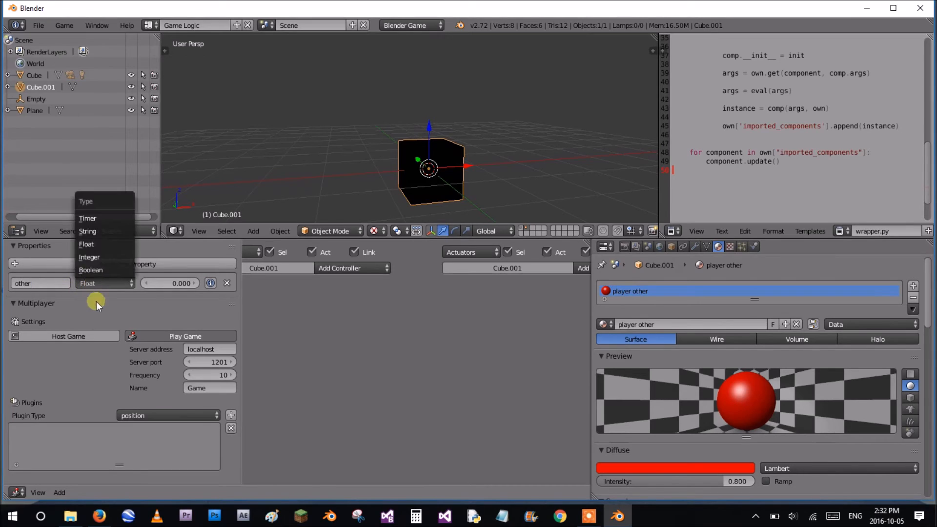
pyautogui.click(93, 266)
pyautogui.click(188, 284)
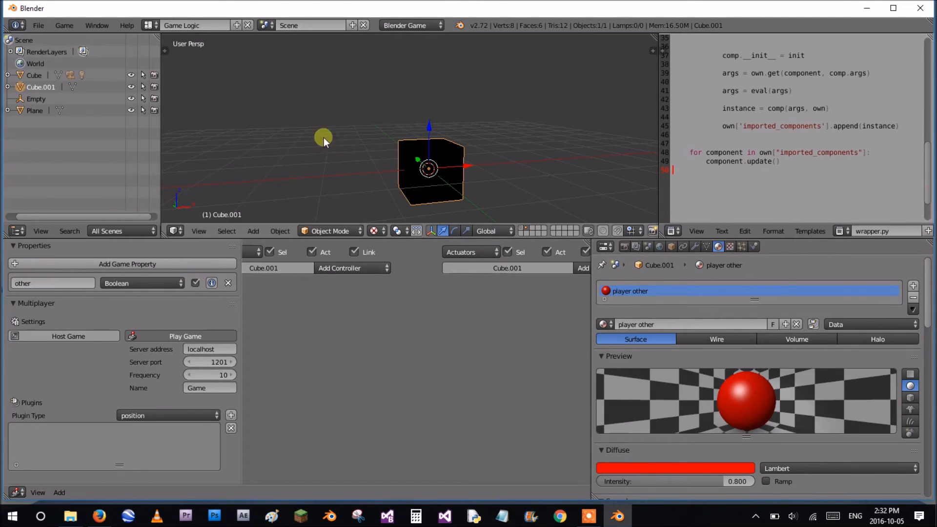
pyautogui.click(521, 229)
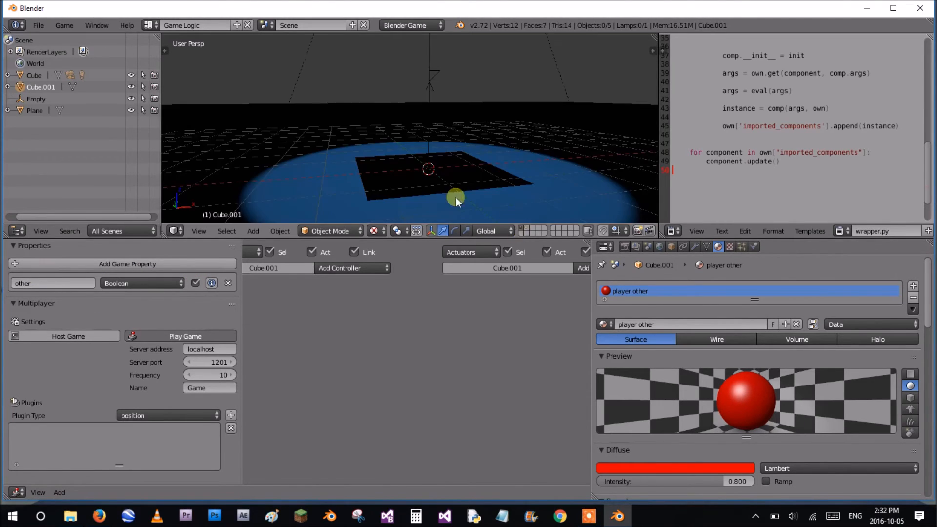
# - Snap the 3D cursor to the green player cube and add a mesh plane there
pyautogui.scroll(-3, 441, 168)
pyautogui.rightClick(422, 61)
pyautogui.moveTo(309, 414); pyautogui.dragTo(272, 429, button='middle')
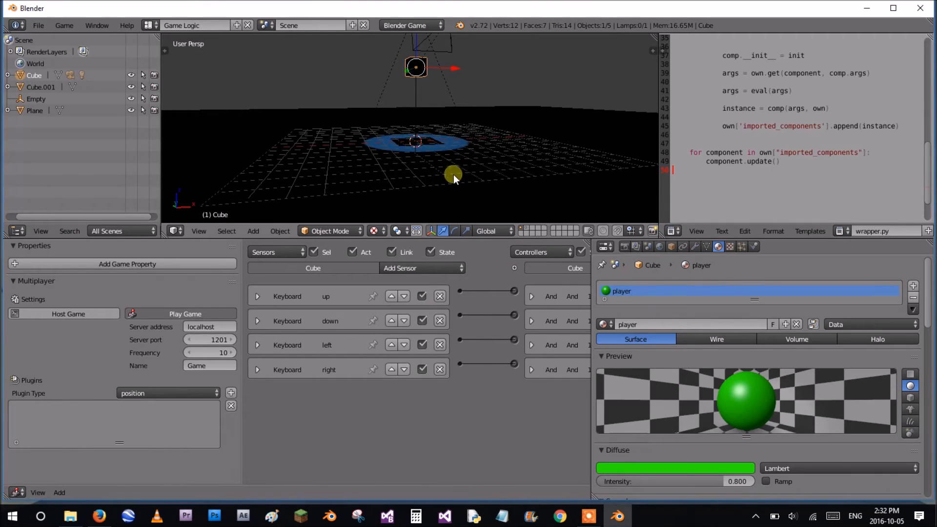
pyautogui.moveTo(456, 109); pyautogui.dragTo(451, 129, button='middle')
pyautogui.scroll(4, 440, 105)
pyautogui.moveTo(427, 83)
pyautogui.keyDown('shift'); pyautogui.mouseDown(button='middle')
pyautogui.moveTo(429, 60)
pyautogui.moveTo(433, 88)
pyautogui.mouseUp(button='middle'); pyautogui.keyUp('shift')
pyautogui.scroll(2, 441, 191)
pyautogui.hotkey('shift', 's')
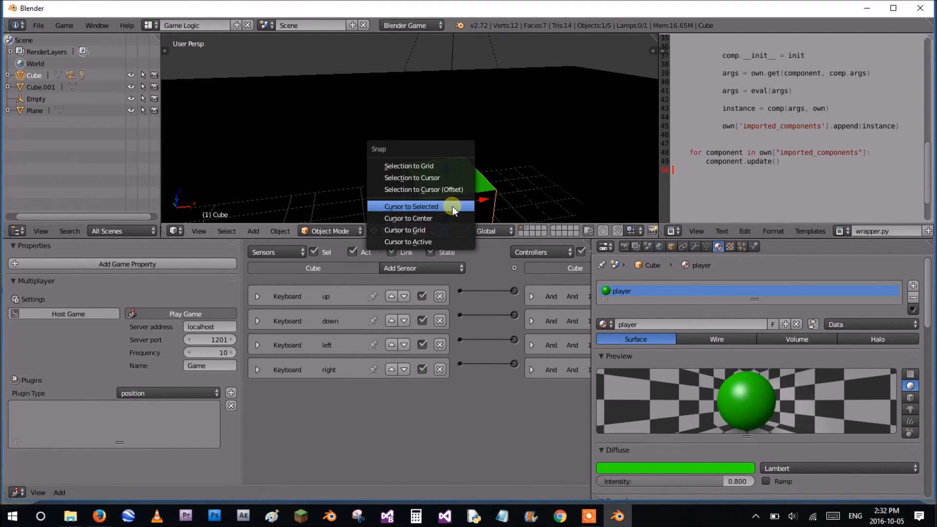
pyautogui.click(453, 206)
pyautogui.hotkey('shift', 'a')
pyautogui.click(491, 203)
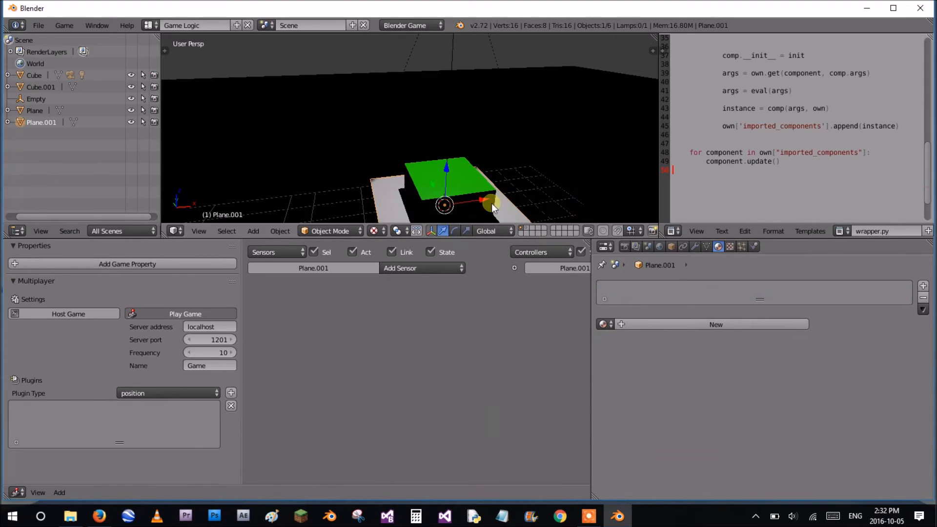
# - Raise the new plane just above the player cube's top face and scale it to about 0.42
pyautogui.press('s')
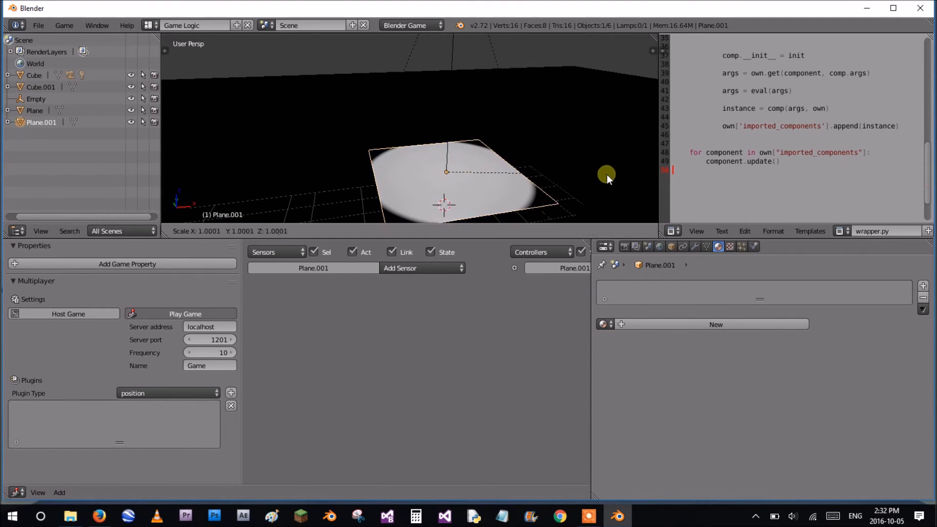
pyautogui.click(521, 183)
pyautogui.moveTo(520, 183); pyautogui.dragTo(611, 151, button='middle')
pyautogui.press('s')
pyautogui.click(607, 157)
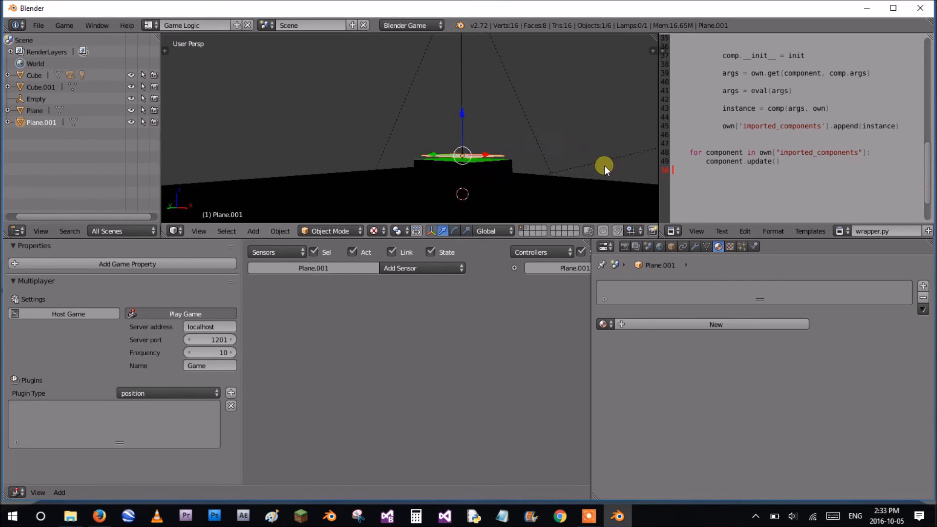
# - Set the plane's physics type to Static and make it invisible in the game
pyautogui.click(754, 246)
pyautogui.click(766, 299)
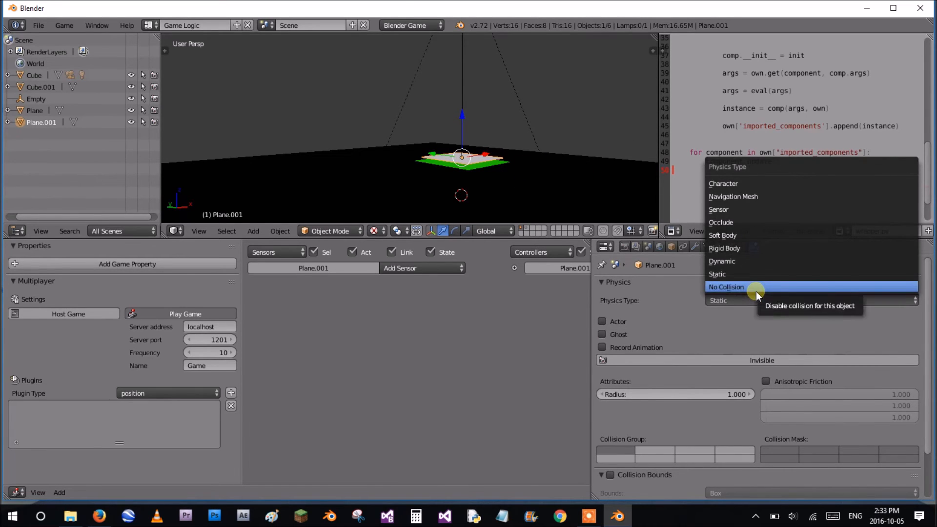
pyautogui.click(757, 292)
pyautogui.click(751, 303)
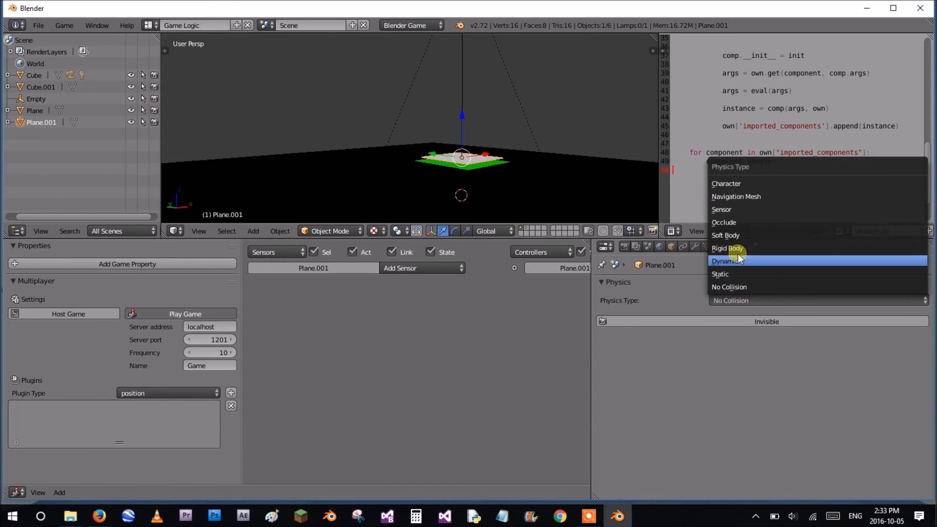
pyautogui.click(742, 209)
pyautogui.click(759, 299)
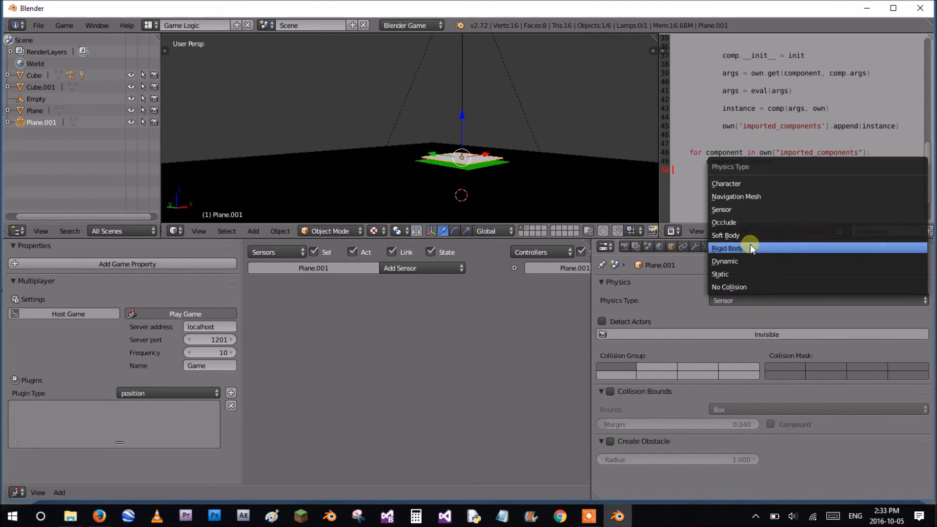
pyautogui.click(742, 273)
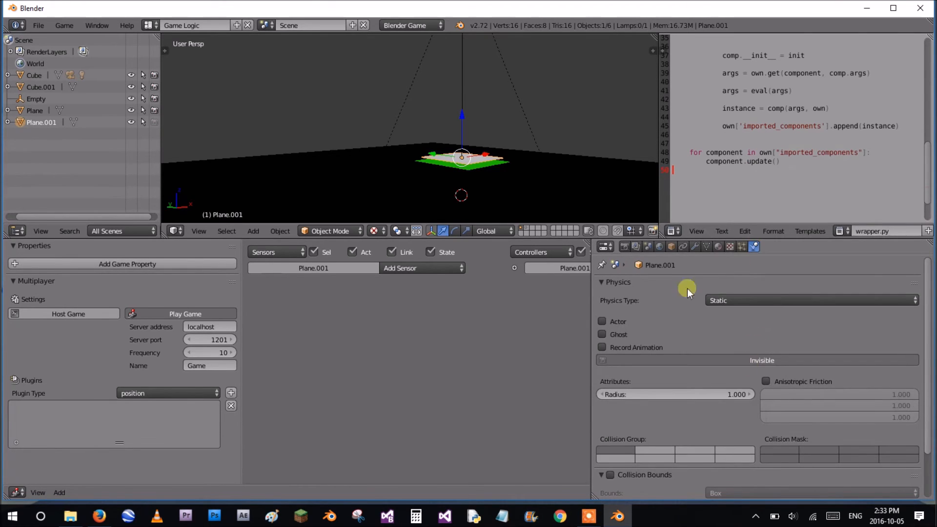
# - Lower the plane onto the cube's top face at about Z 4.95 and rename it "plate"
pyautogui.moveTo(459, 107); pyautogui.dragTo(459, 151)
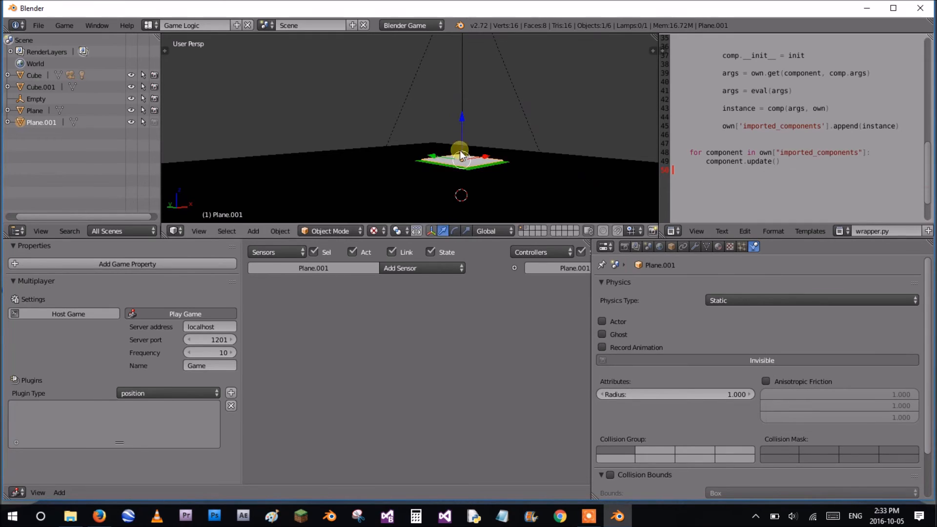
pyautogui.click(394, 268)
pyautogui.click(672, 246)
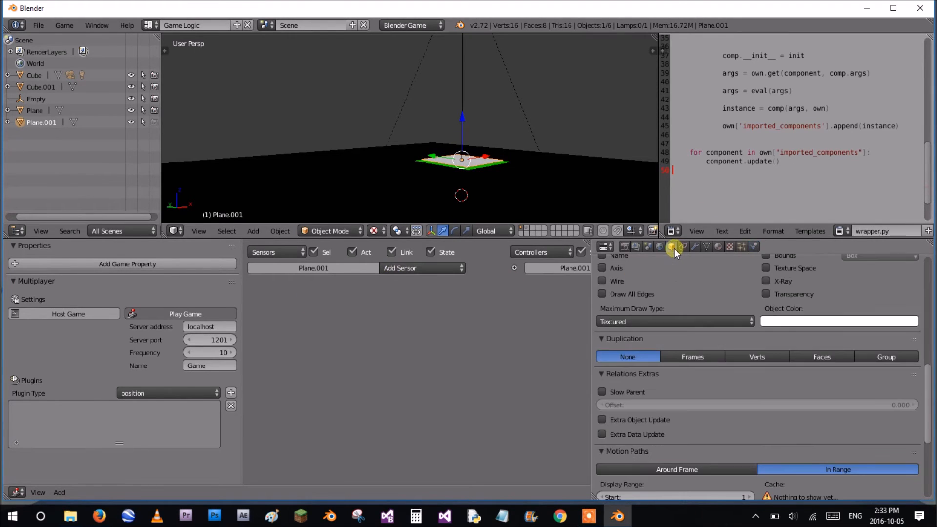
pyautogui.scroll(5, 687, 292)
pyautogui.scroll(4, 690, 280)
pyautogui.click(686, 286)
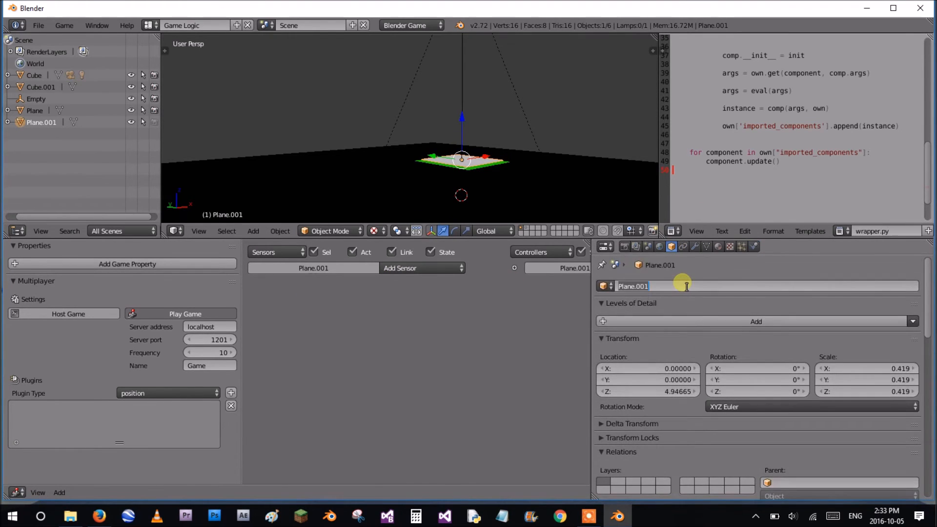
pyautogui.write('plate')
pyautogui.press('Return')
# - Give the plate a Collision sensor filtered by the property "other" and link it to a new And controller
pyautogui.click(719, 247)
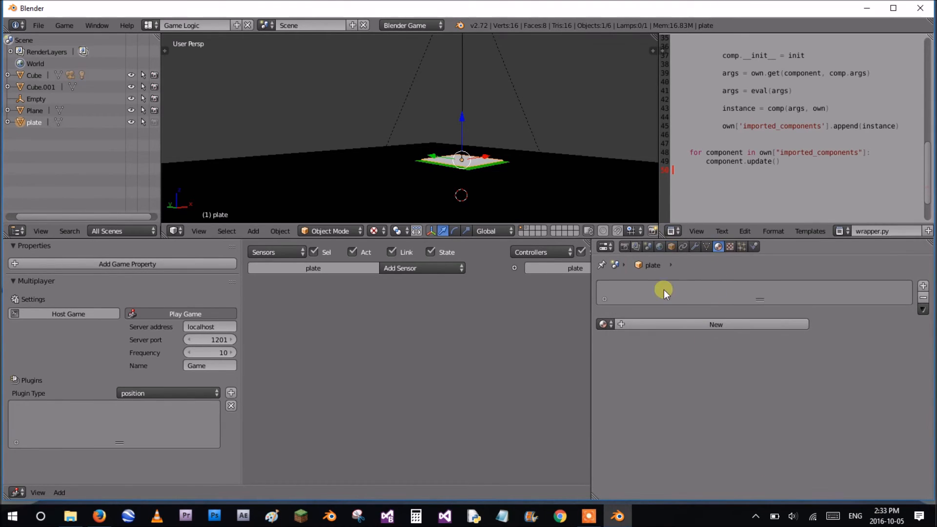
pyautogui.click(410, 268)
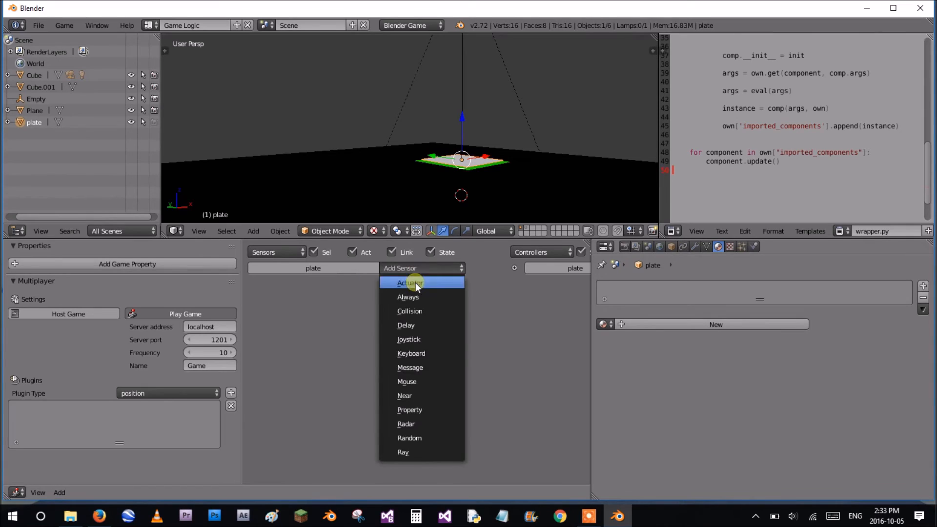
pyautogui.click(423, 311)
pyautogui.click(380, 339)
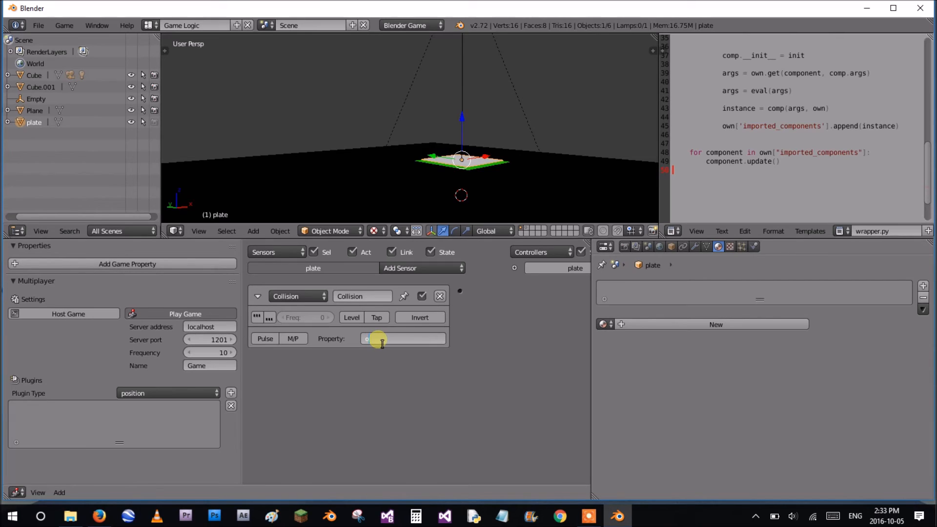
pyautogui.click(409, 356)
pyautogui.moveTo(460, 312); pyautogui.dragTo(307, 308, button='middle')
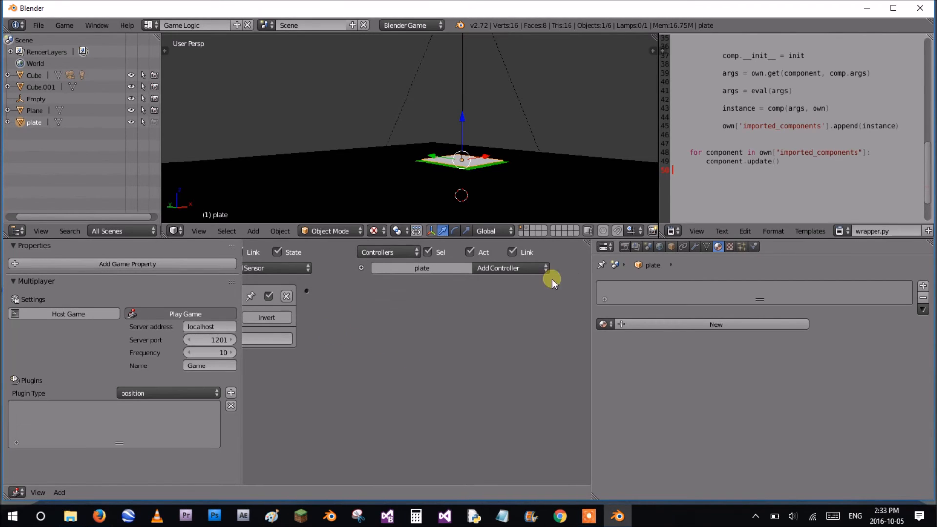
pyautogui.click(533, 271)
pyautogui.click(521, 284)
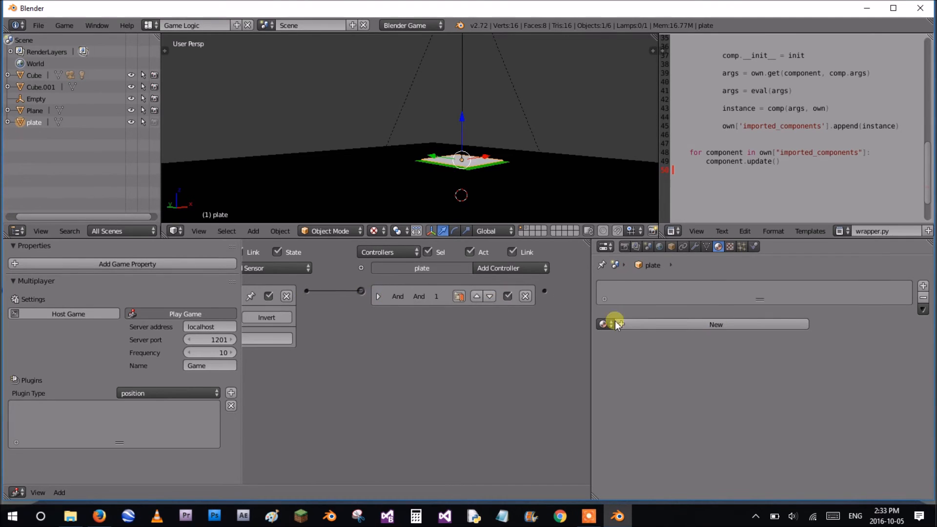
# - Link the plate's And controller to a new Game actuator set to Quit Game, and collapse the actuator and sensor bricks
pyautogui.keyDown('ctrl'); pyautogui.hscroll(5, 486, 315); pyautogui.keyUp('ctrl')
pyautogui.click(521, 270)
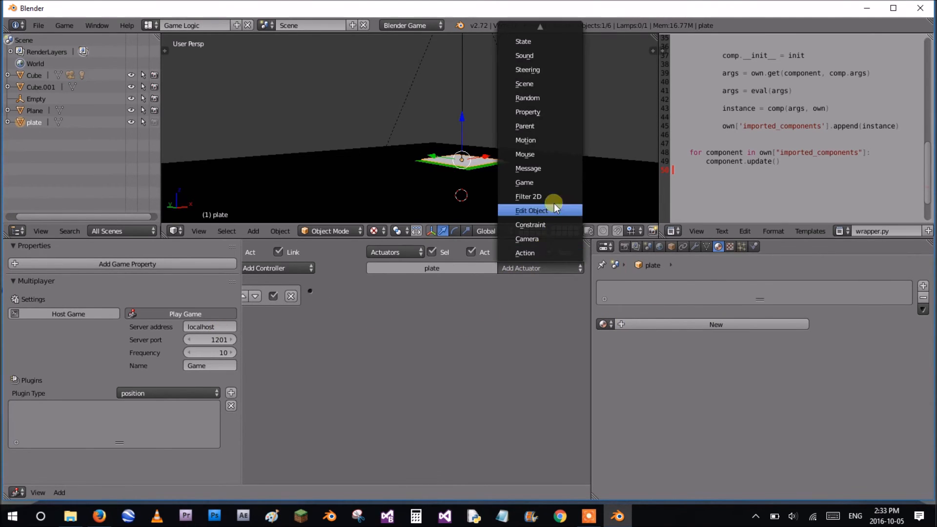
pyautogui.click(534, 187)
pyautogui.moveTo(370, 286); pyautogui.dragTo(371, 290)
pyautogui.click(480, 316)
pyautogui.click(485, 276)
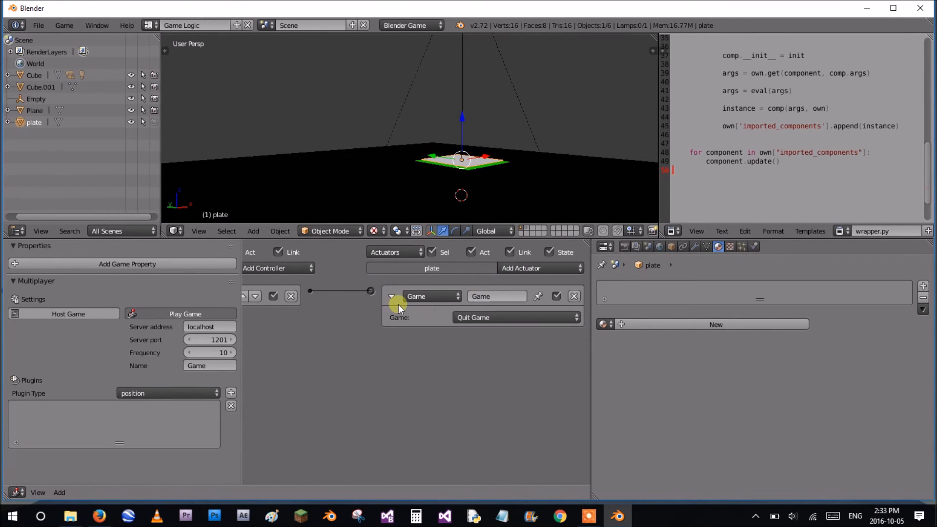
pyautogui.click(391, 296)
pyautogui.keyDown('ctrl'); pyautogui.hscroll(-5, 361, 295); pyautogui.keyUp('ctrl')
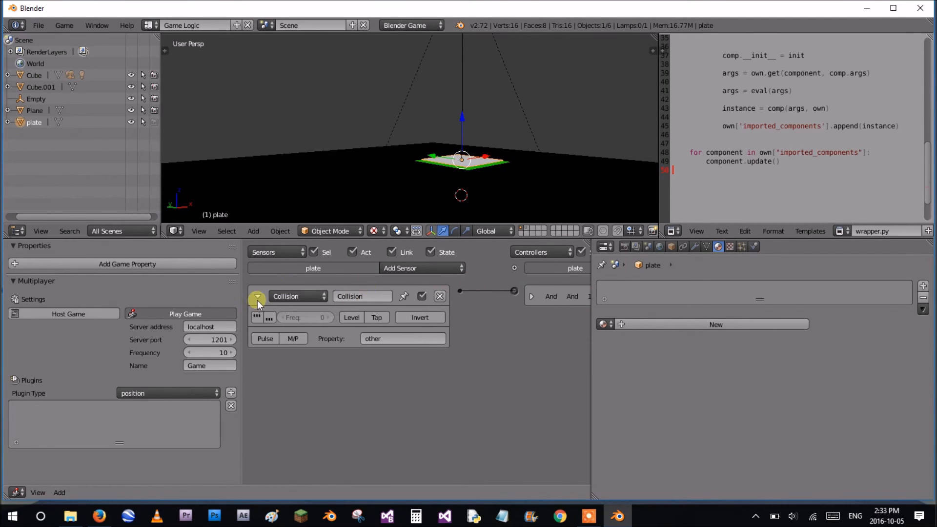
pyautogui.click(257, 297)
# - Switch the 3D view to the second layer and select the other-player cube
pyautogui.press('KP_0')
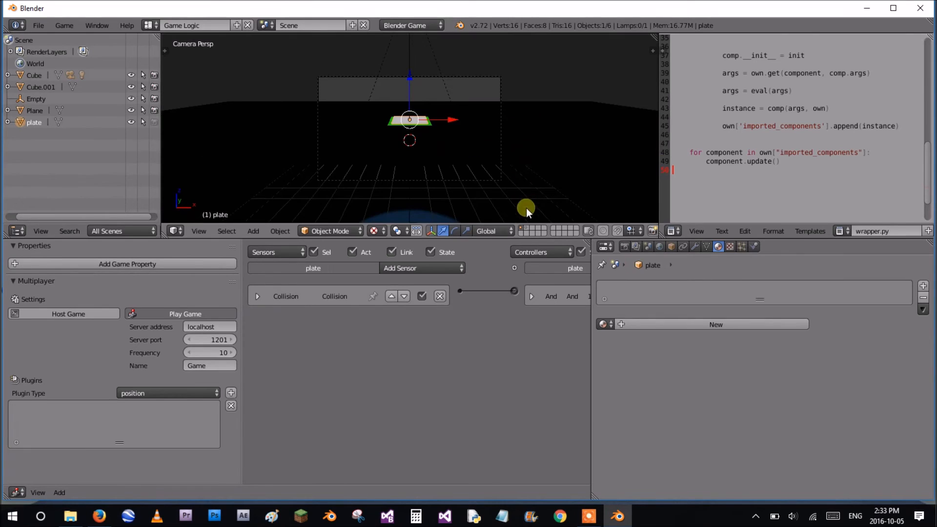
pyautogui.click(530, 231)
pyautogui.moveTo(409, 168); pyautogui.dragTo(453, 148, button='middle')
pyautogui.scroll(-3, 434, 161)
pyautogui.rightClick(420, 172)
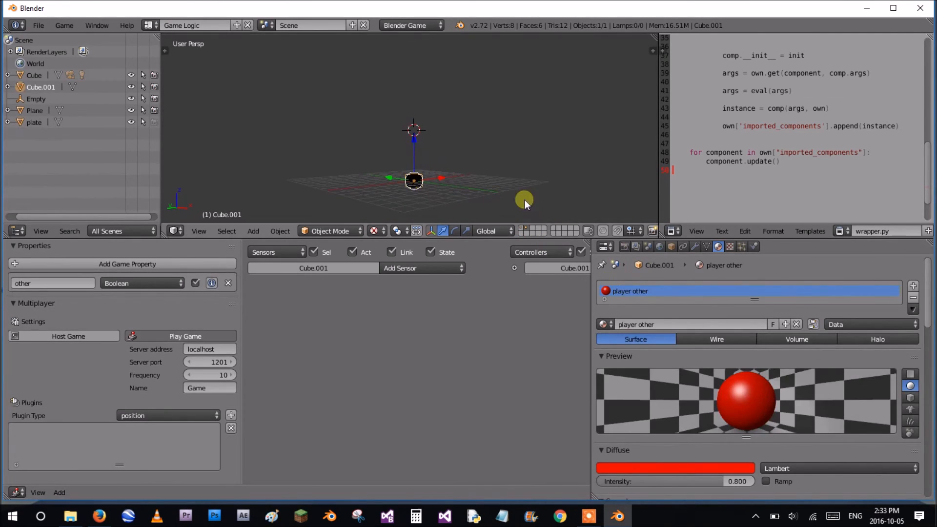
pyautogui.scroll(2, 508, 190)
pyautogui.moveTo(497, 193); pyautogui.dragTo(483, 176, button='middle')
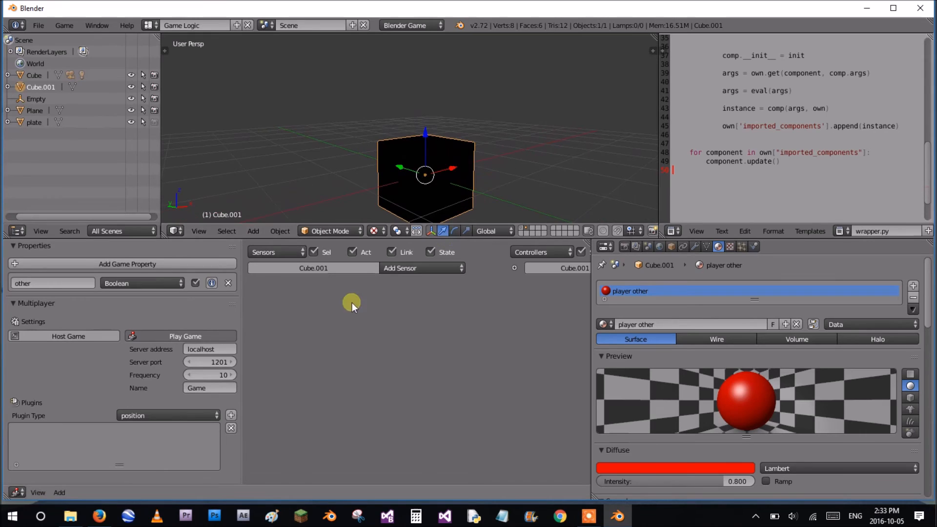
# - Try an emit value of 0.02 on the "player other" material and set it back to 0.00
pyautogui.scroll(-10, 744, 303)
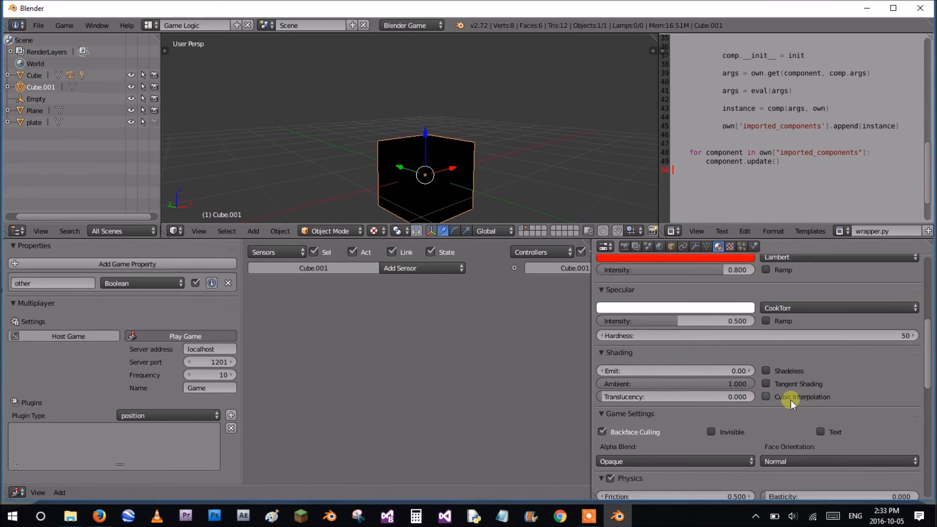
pyautogui.scroll(-5, 804, 399)
pyautogui.scroll(5, 799, 393)
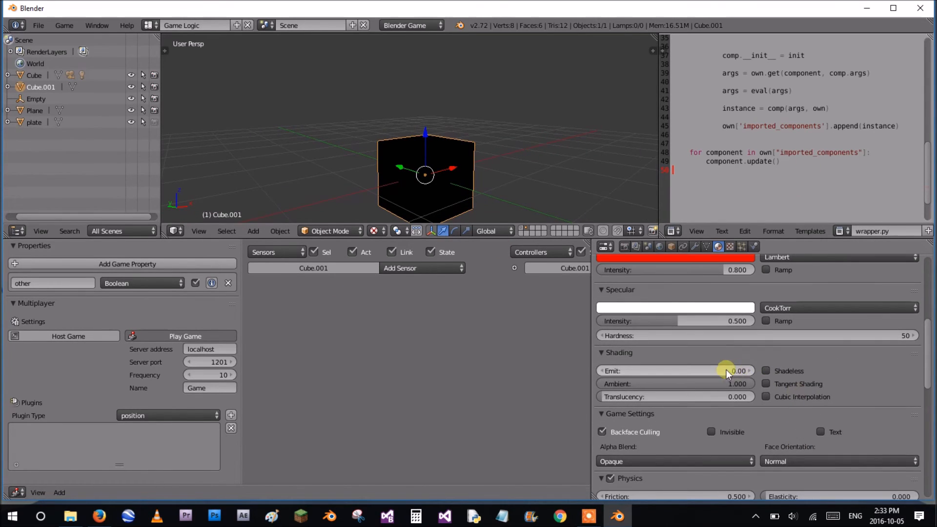
pyautogui.click(747, 371)
pyautogui.click(747, 371)
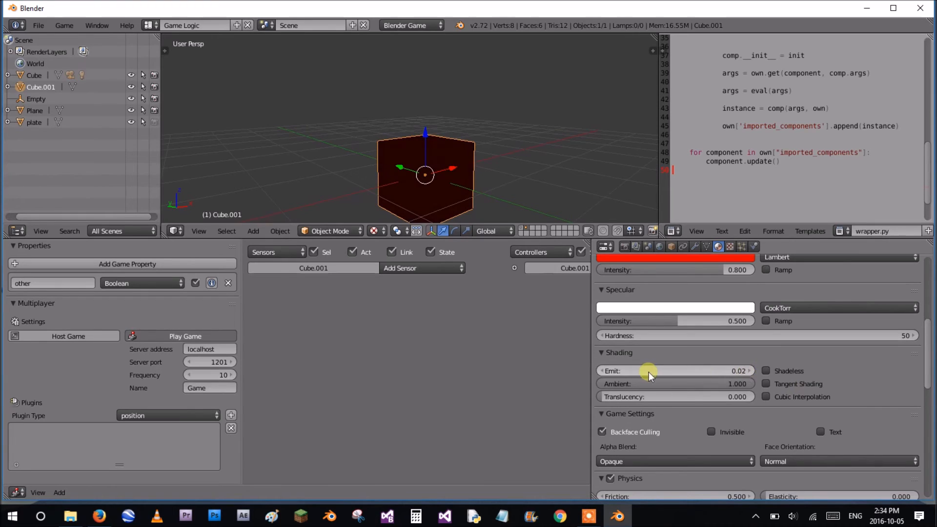
pyautogui.moveTo(648, 371); pyautogui.dragTo(607, 373)
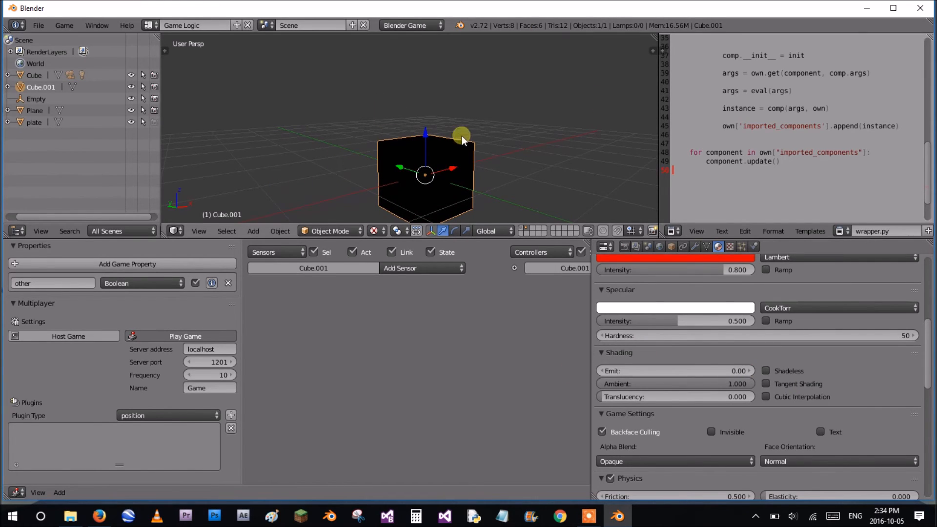
# - Rename the other-player cube object as "other"
pyautogui.click(672, 246)
pyautogui.click(682, 287)
pyautogui.write('other')
pyautogui.press('Return')
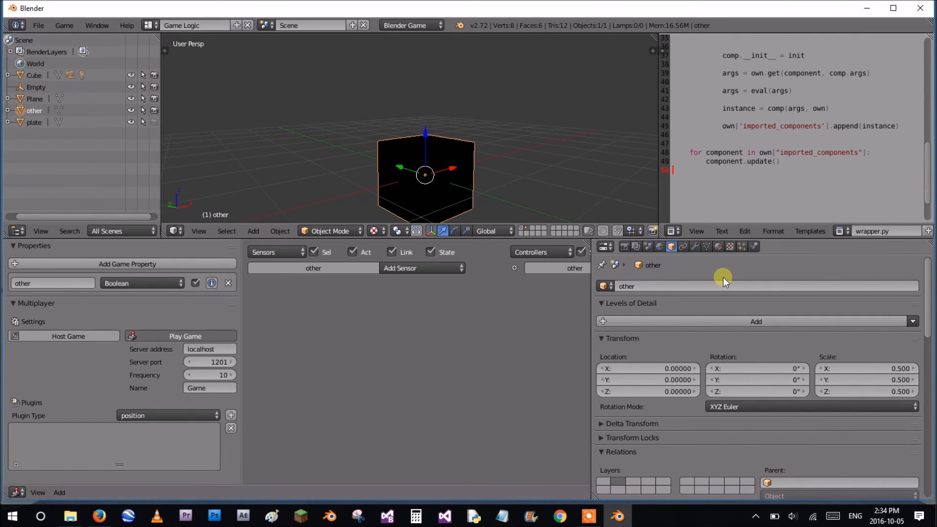
# - Return the 3D view to the first layer, select the green player cube and collapse its Levels of Detail settings
pyautogui.click(523, 226)
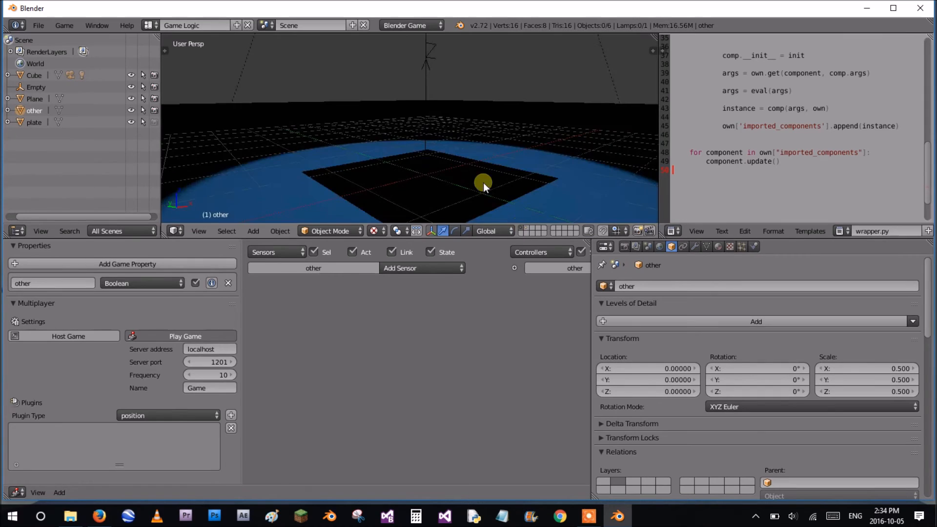
pyautogui.scroll(-5, 508, 201)
pyautogui.moveTo(447, 148); pyautogui.dragTo(444, 161, button='middle')
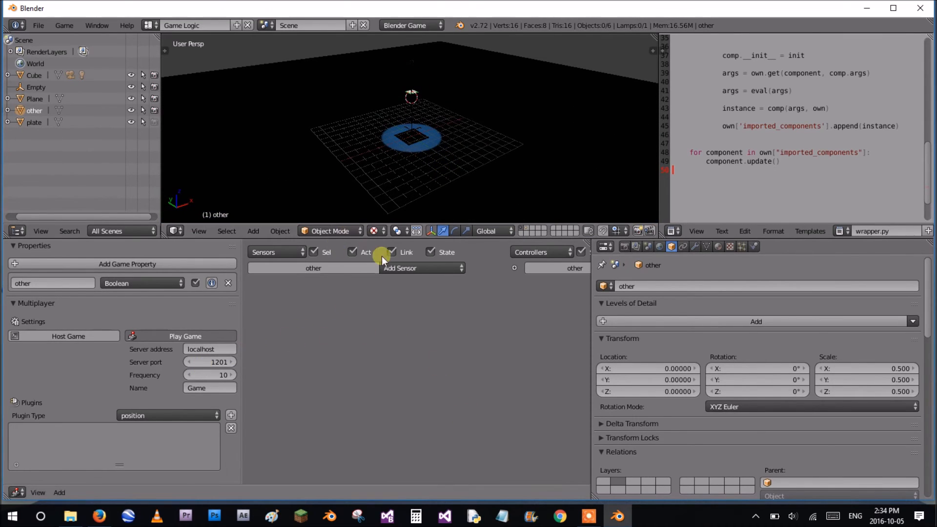
pyautogui.click(395, 269)
pyautogui.scroll(4, 406, 164)
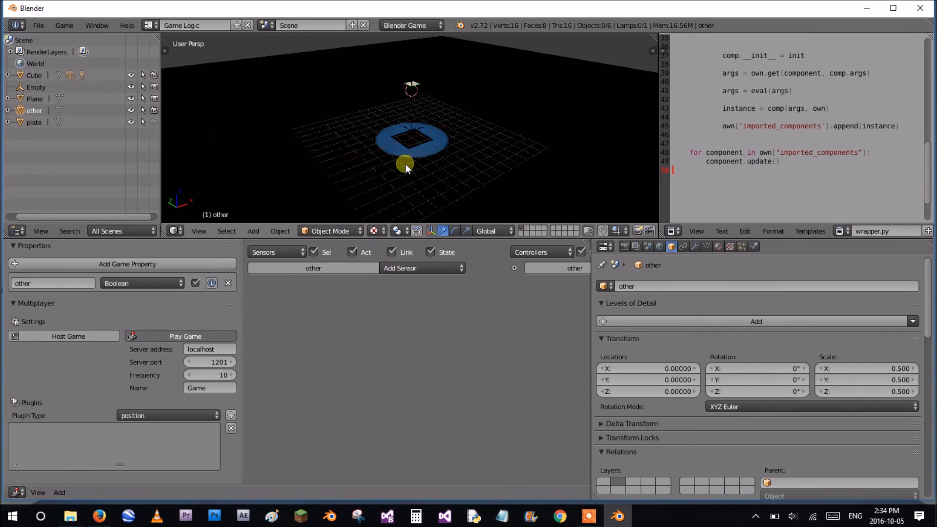
pyautogui.keyDown('shift'); pyautogui.moveTo(435, 123); pyautogui.dragTo(427, 178, button='middle'); pyautogui.keyUp('shift')
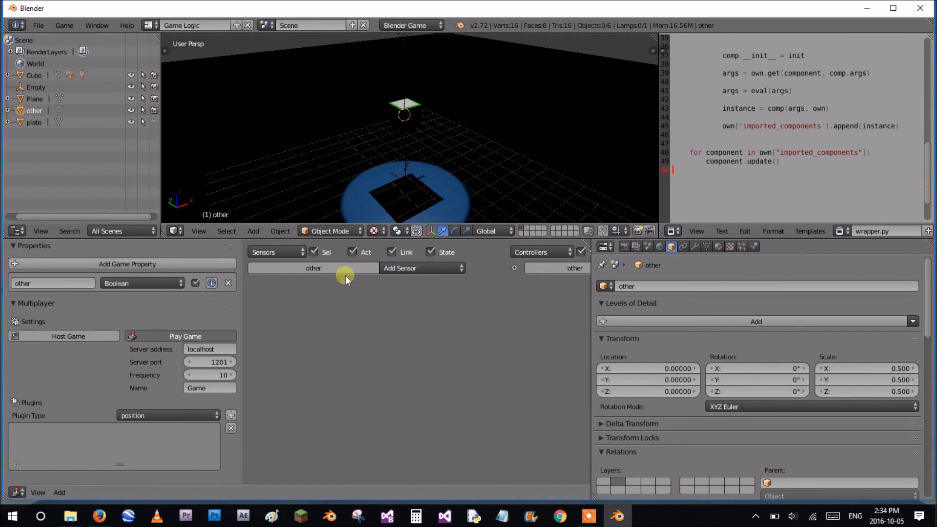
pyautogui.rightClick(414, 113)
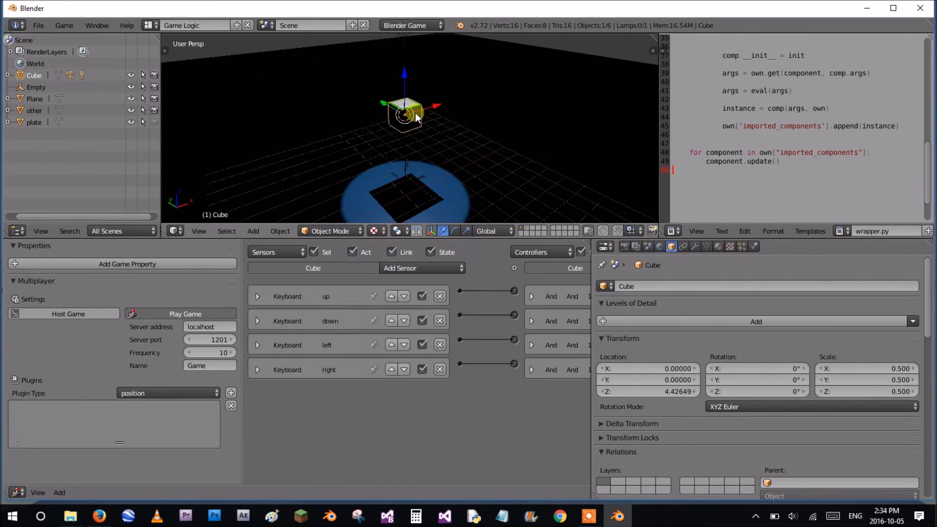
pyautogui.scroll(3, 473, 309)
pyautogui.scroll(-3, 549, 286)
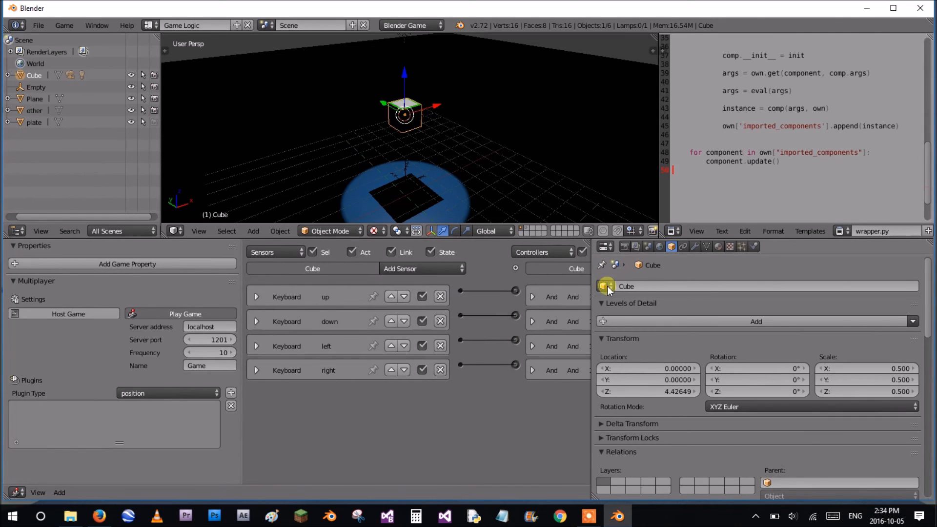
pyautogui.click(669, 301)
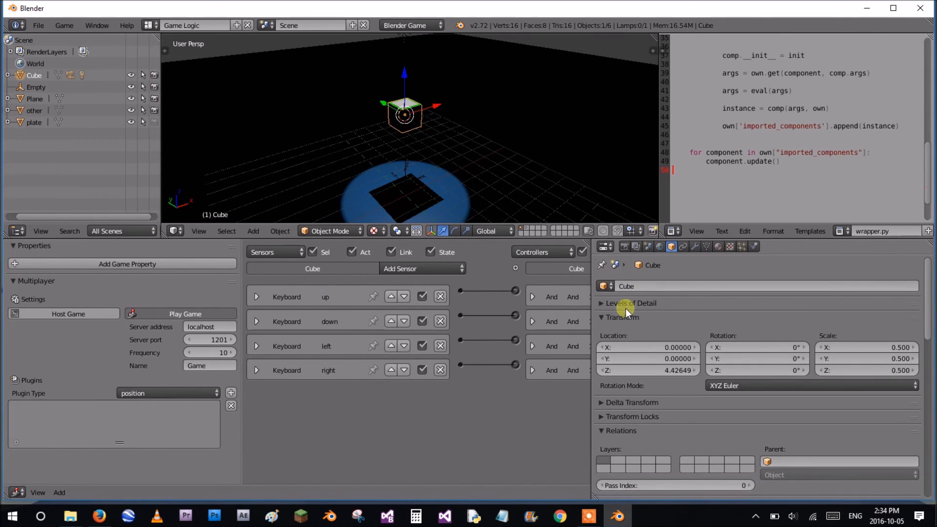
# - Rename the green player cube object as "Player"
pyautogui.click(628, 304)
pyautogui.click(658, 286)
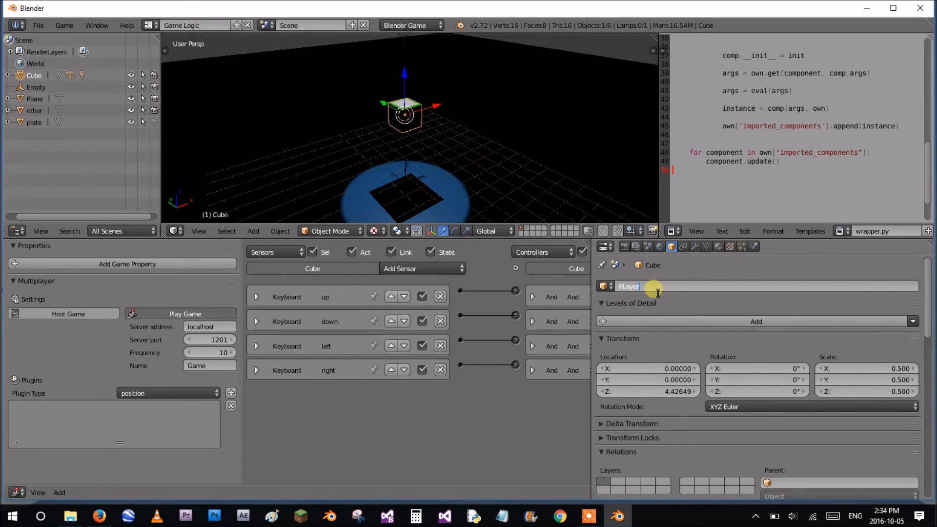
pyautogui.click(626, 286)
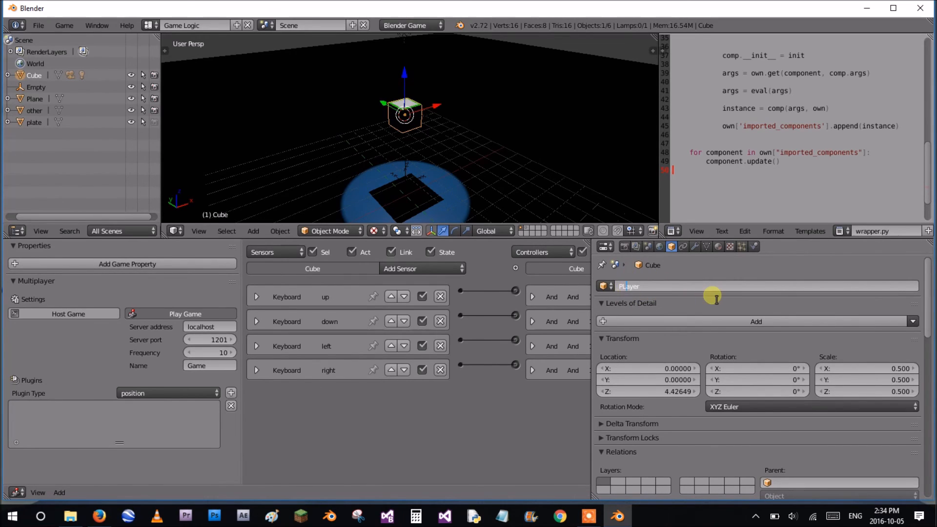
pyautogui.press('Return')
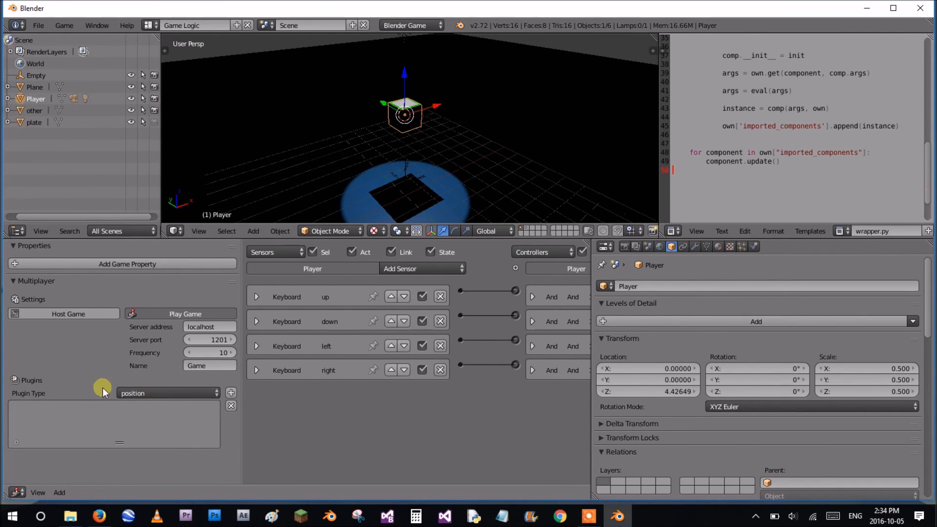
# - Add the position and orientation multiplayer plugins to the Player cube
pyautogui.click(135, 393)
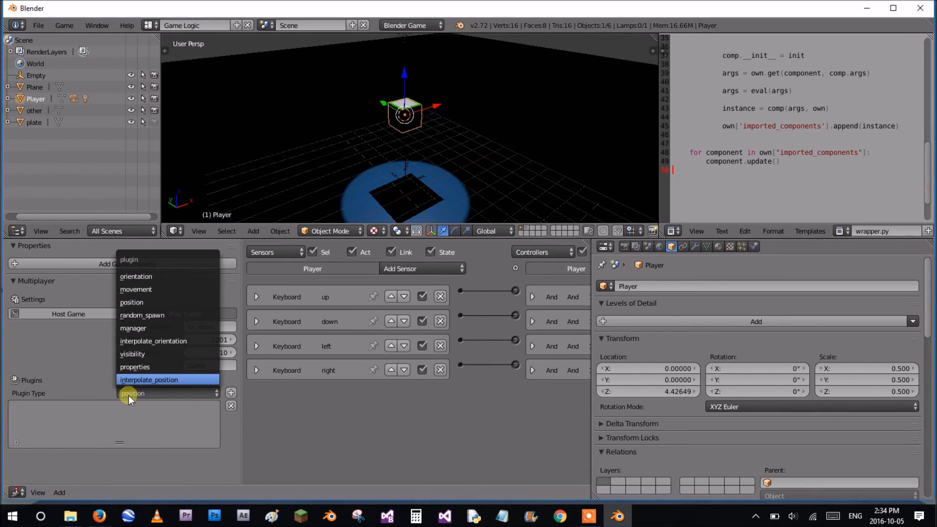
pyautogui.click(128, 396)
pyautogui.click(231, 392)
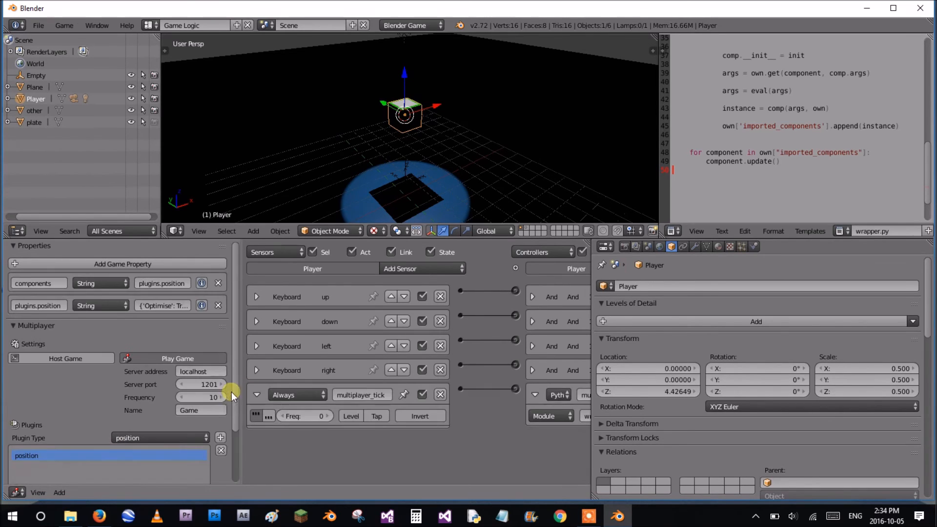
pyautogui.scroll(-1, 209, 403)
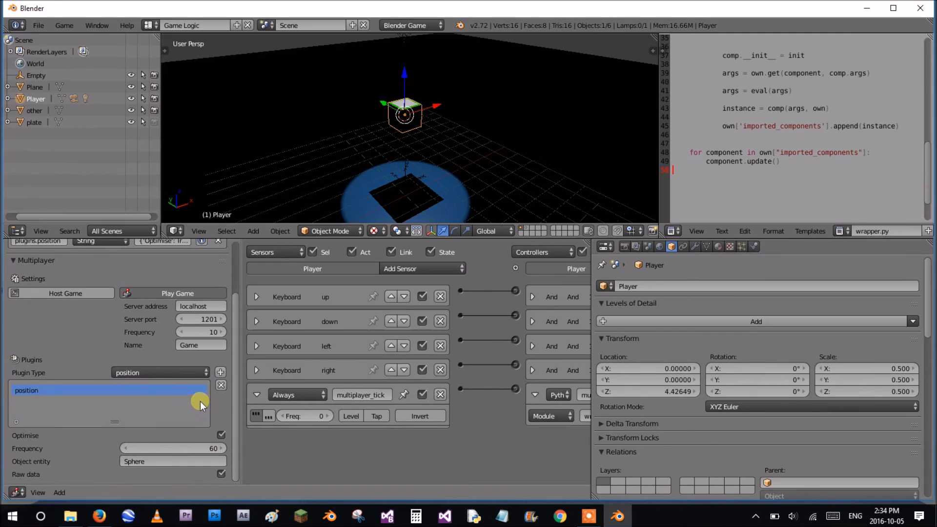
pyautogui.click(178, 371)
pyautogui.click(142, 256)
pyautogui.click(221, 372)
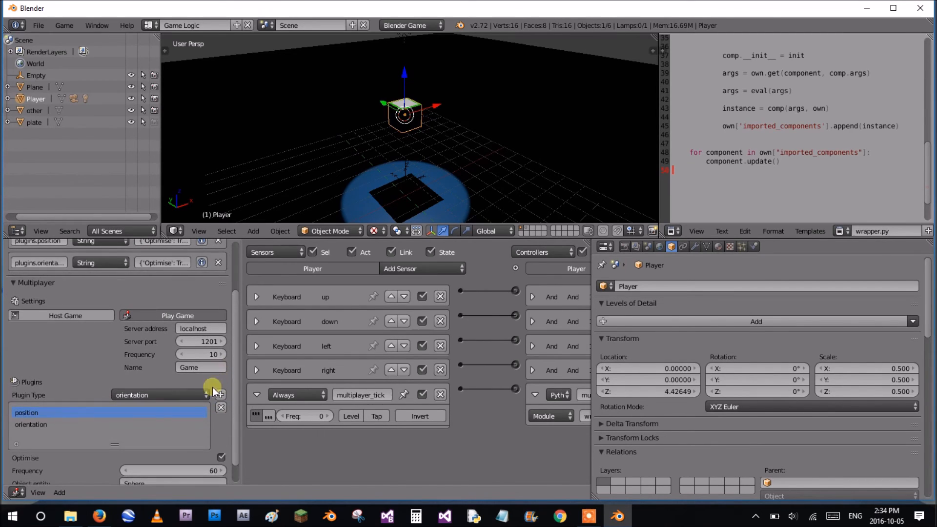
# - Set the position plugin's object entity to "other"
pyautogui.scroll(-1, 147, 438)
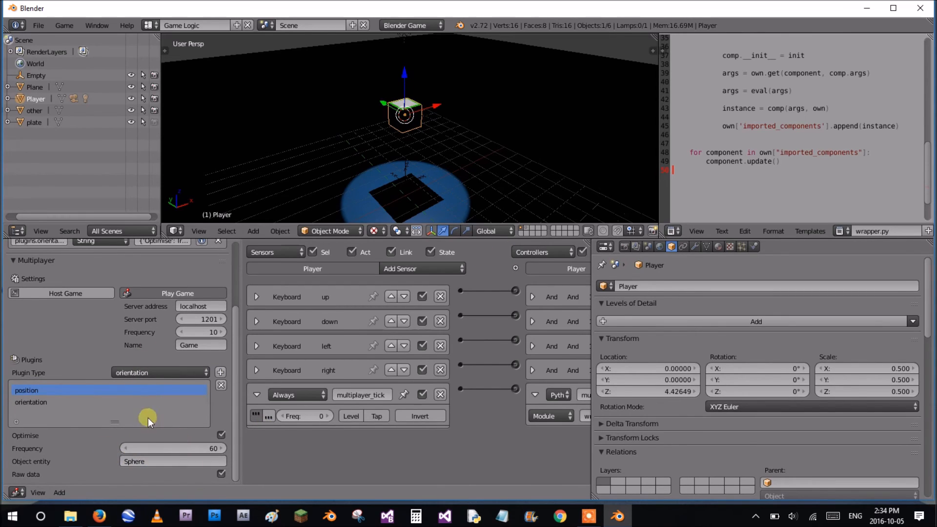
pyautogui.click(186, 462)
pyautogui.click(36, 401)
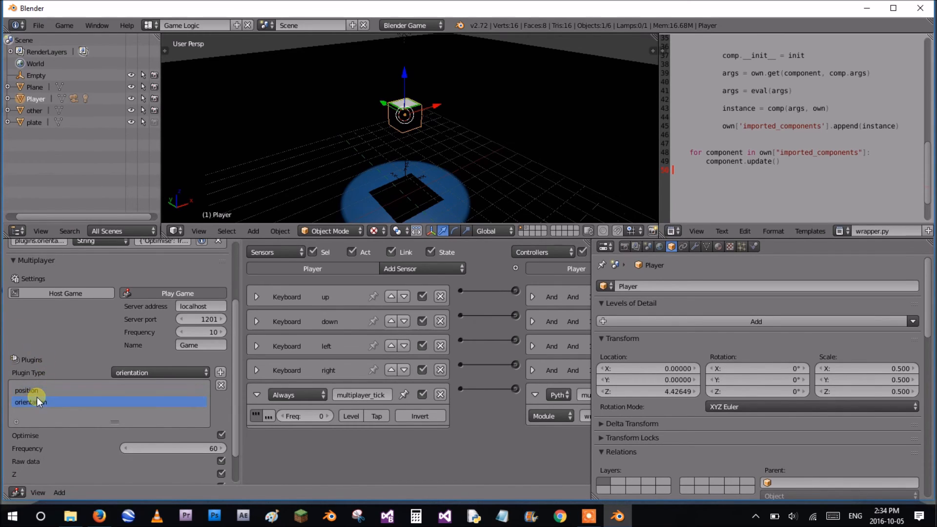
pyautogui.click(31, 390)
pyautogui.click(191, 462)
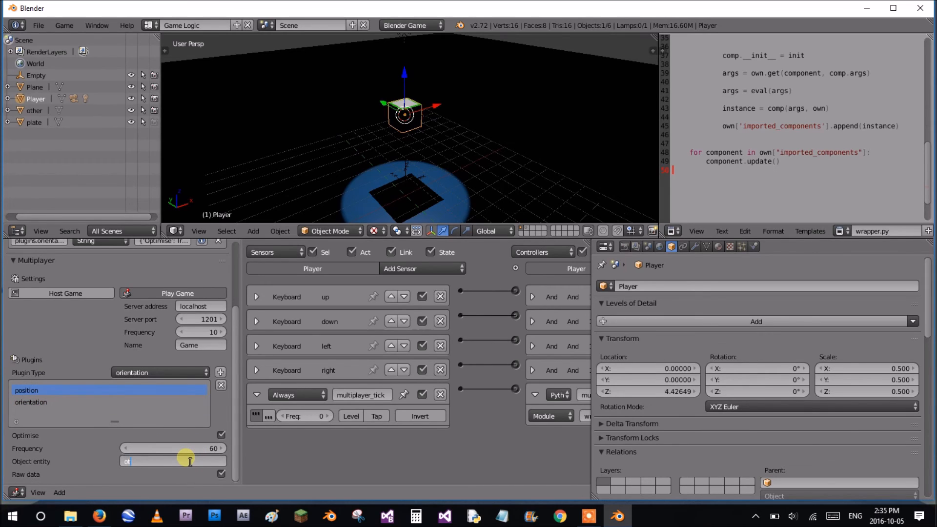
pyautogui.write('other')
pyautogui.press('Return')
# - Configure the orientation plugin with the Y and X axes disabled and the object entity set to "other"
pyautogui.scroll(2, 235, 446)
pyautogui.click(39, 431)
pyautogui.scroll(-5, 236, 381)
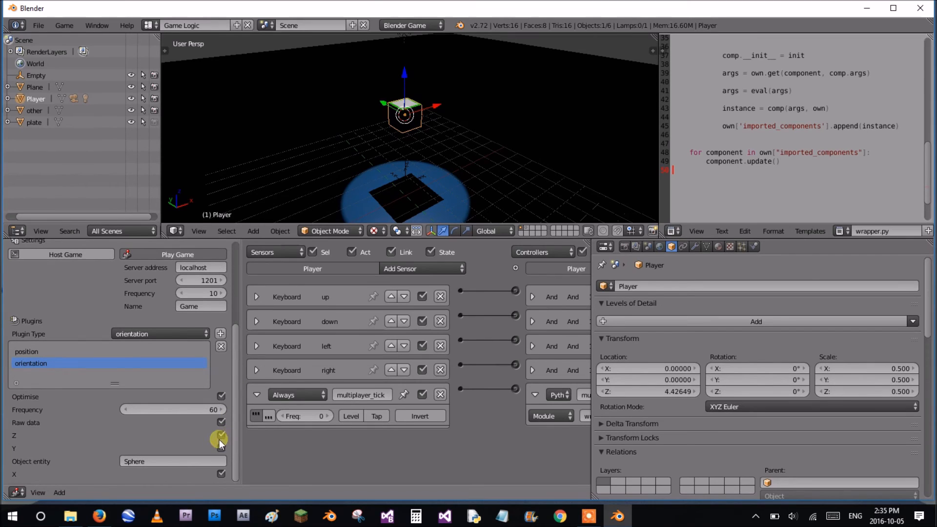
pyautogui.click(217, 446)
pyautogui.click(222, 476)
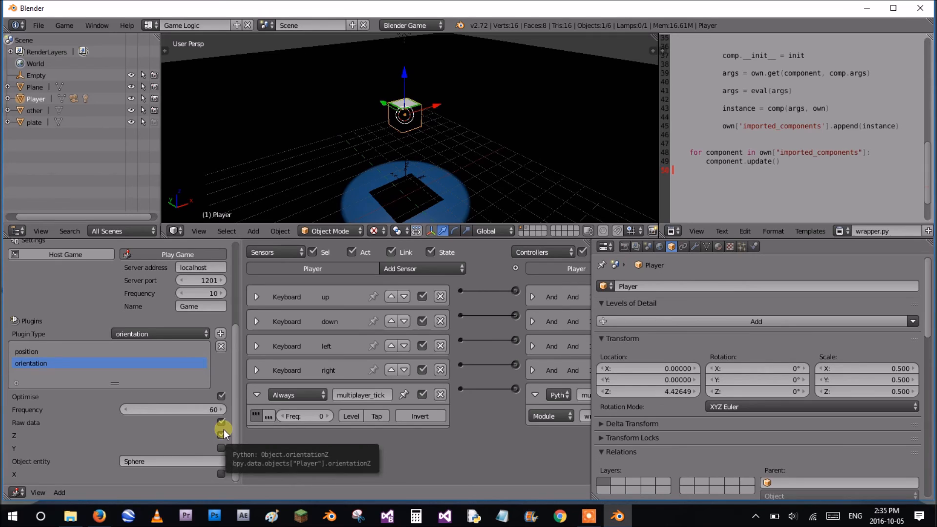
pyautogui.click(200, 464)
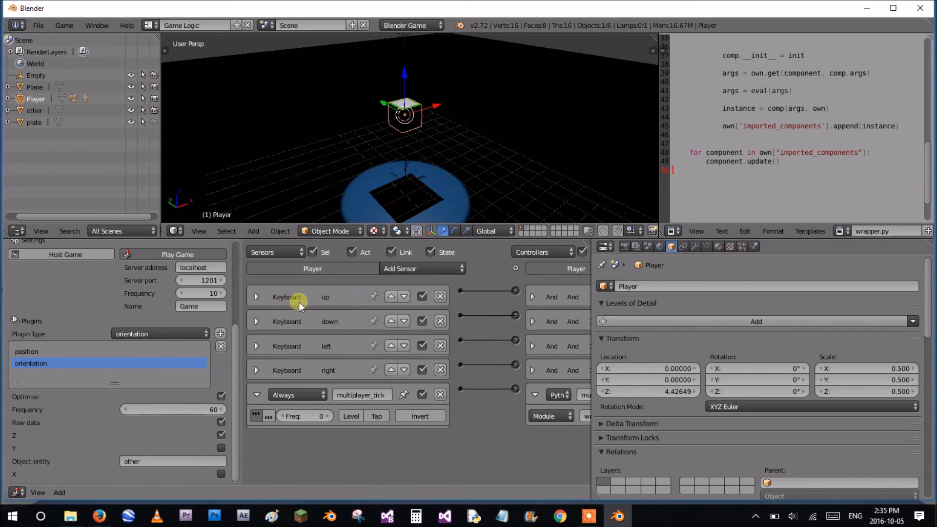
pyautogui.click(256, 346)
pyautogui.click(256, 346)
pyautogui.moveTo(513, 402); pyautogui.dragTo(298, 411, button='middle')
pyautogui.moveTo(478, 382); pyautogui.dragTo(443, 371, button='middle')
pyautogui.moveTo(458, 148); pyautogui.dragTo(442, 140, button='middle')
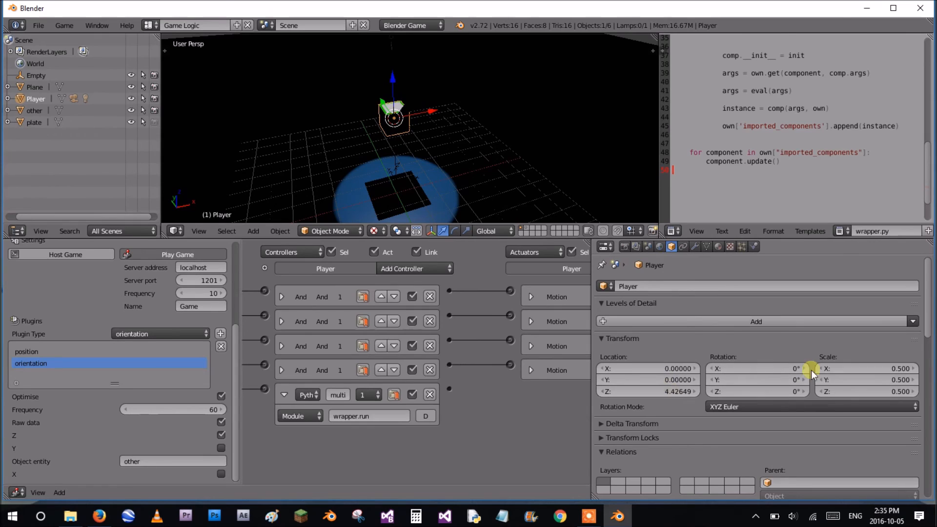
# - Try changing the Player cube's Z scale and Z rotation, and revert the changes
pyautogui.click(843, 391)
pyautogui.write('0.11')
pyautogui.press('Return')
pyautogui.hotkey('ctrl', 'z')
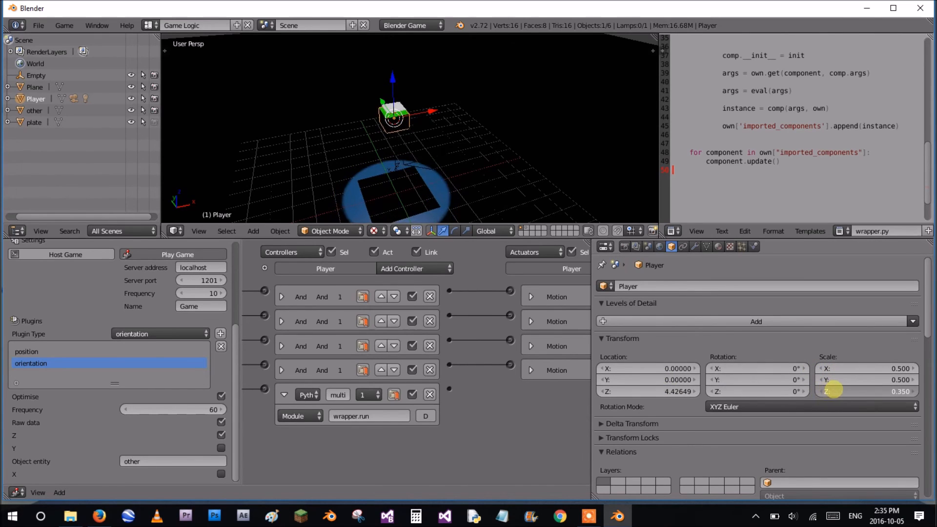
pyautogui.moveTo(757, 393); pyautogui.dragTo(814, 415)
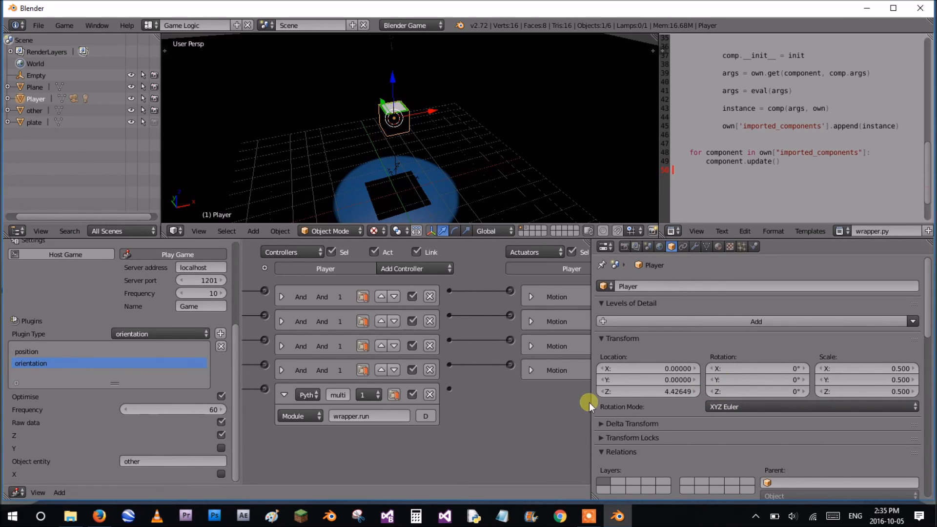
# - Set the X location motion to 0.00 in the Player's Motion2 and Motion3 actuators and collapse both
pyautogui.keyDown('ctrl'); pyautogui.hscroll(3, 422, 349); pyautogui.keyUp('ctrl')
pyautogui.click(473, 345)
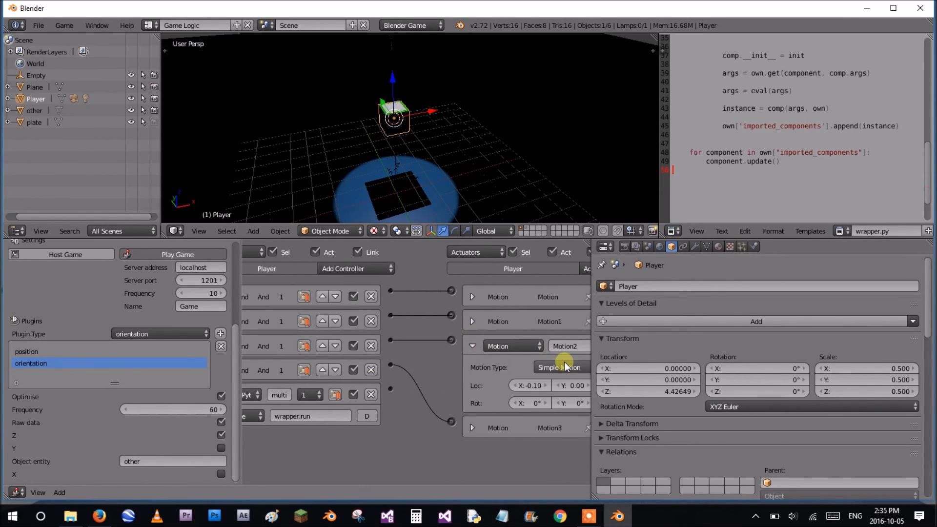
pyautogui.keyDown('ctrl'); pyautogui.hscroll(4, 488, 371); pyautogui.keyUp('ctrl')
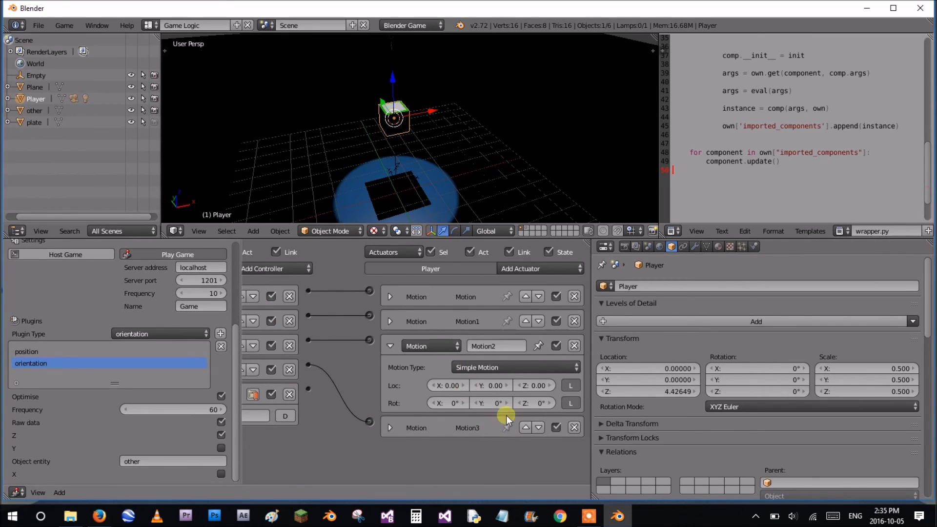
pyautogui.click(390, 347)
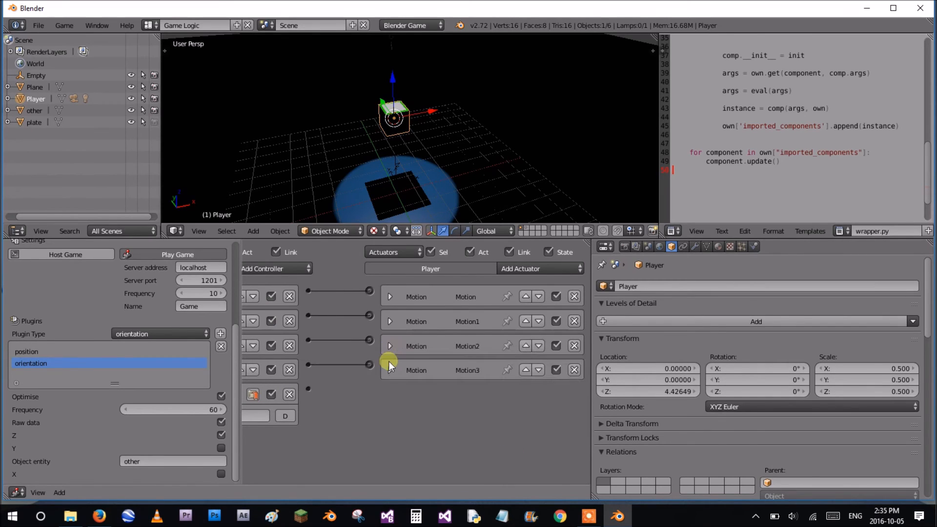
pyautogui.click(390, 370)
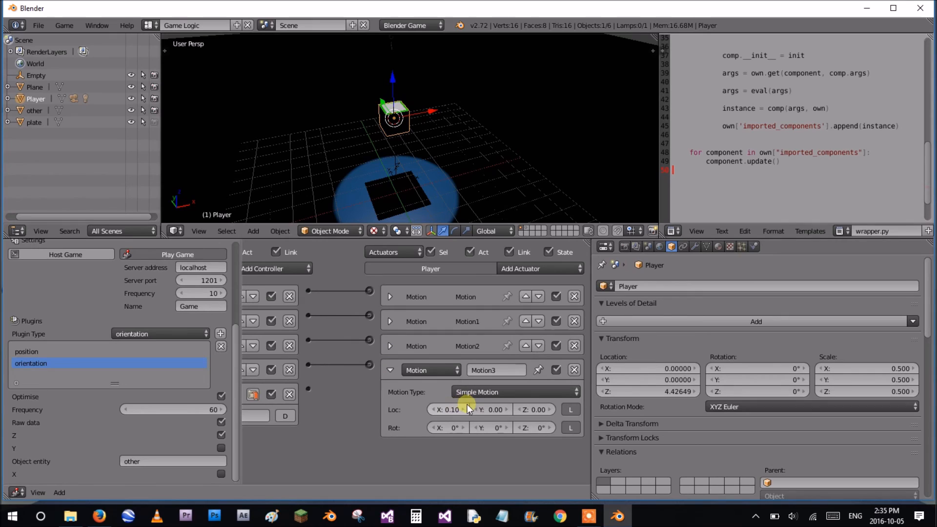
pyautogui.click(432, 409)
pyautogui.click(390, 370)
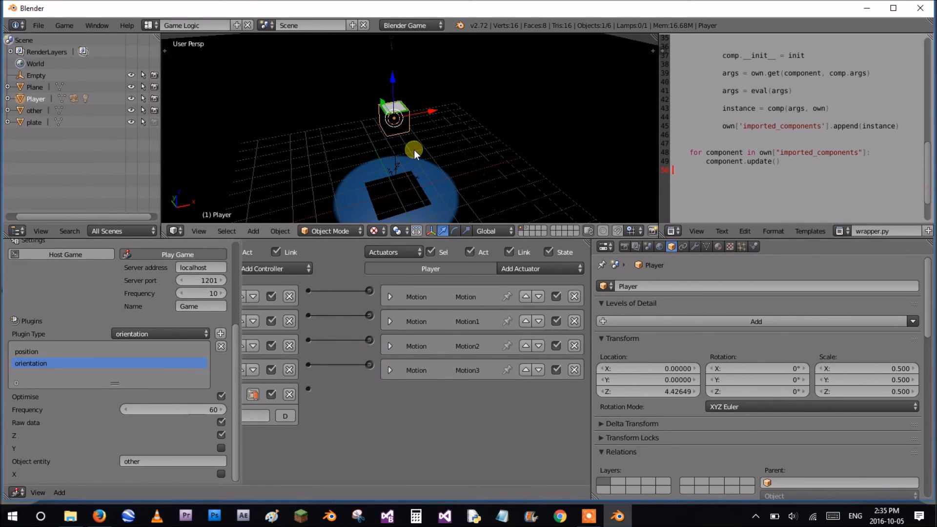
# - Select the camera parented to the Player cube and look at the scene through it
pyautogui.press('KP_0')
pyautogui.moveTo(424, 148); pyautogui.dragTo(467, 160, button='middle')
pyautogui.scroll(-9, 468, 159)
pyautogui.scroll(2, 459, 163)
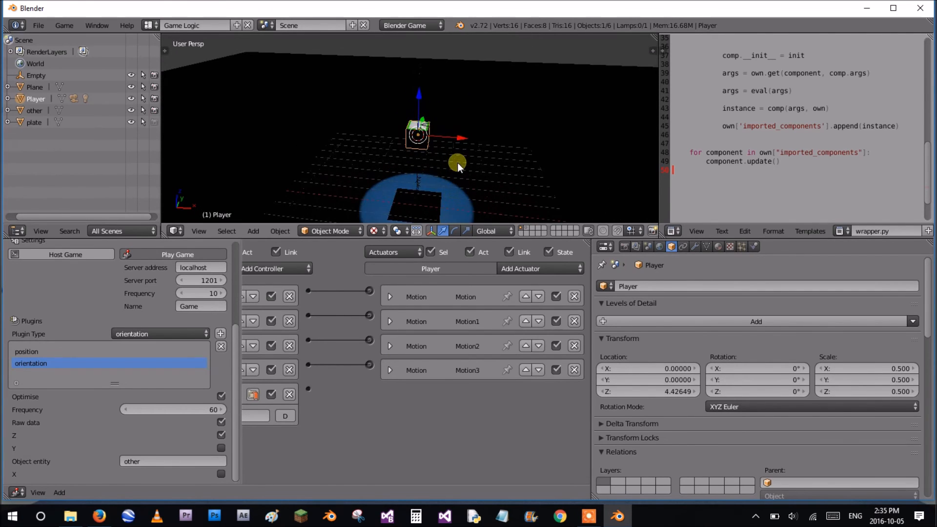
pyautogui.rightClick(446, 127)
pyautogui.rightClick(424, 136)
pyautogui.rightClick(432, 137)
pyautogui.rightClick(434, 133)
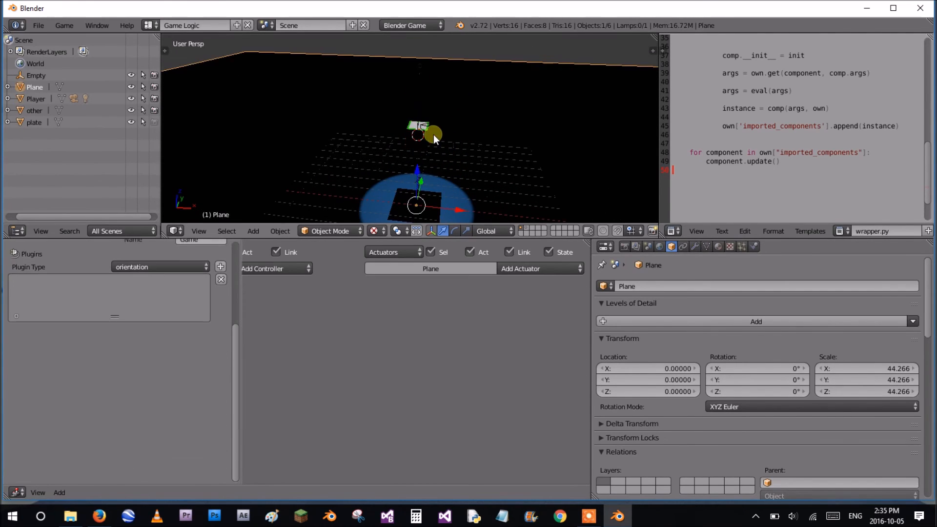
pyautogui.rightClick(429, 128)
pyautogui.press('KP_0')
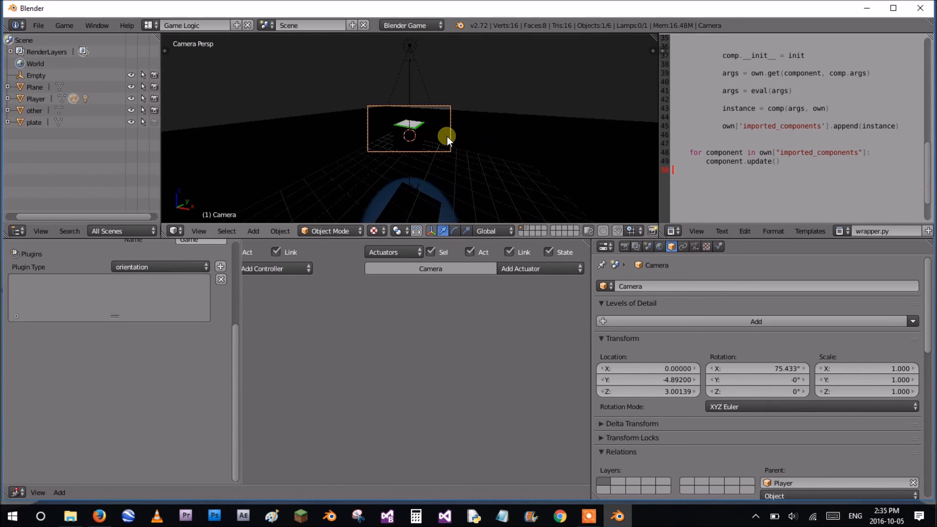
pyautogui.keyDown('ctrl'); pyautogui.hscroll(-6, 430, 424); pyautogui.keyUp('ctrl')
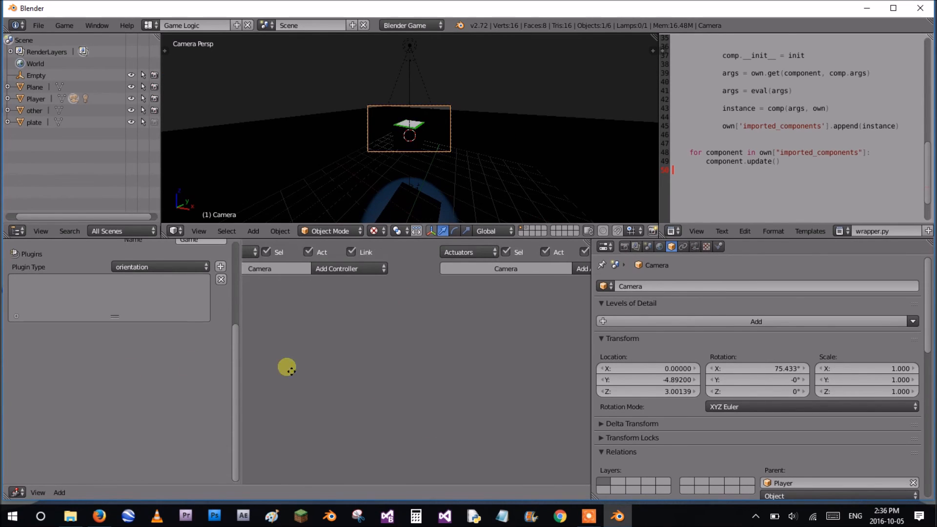
# - Try to reposition the camera by snapping it to the 3D cursor, and undo the latest changes
pyautogui.moveTo(439, 119); pyautogui.dragTo(502, 142, button='middle')
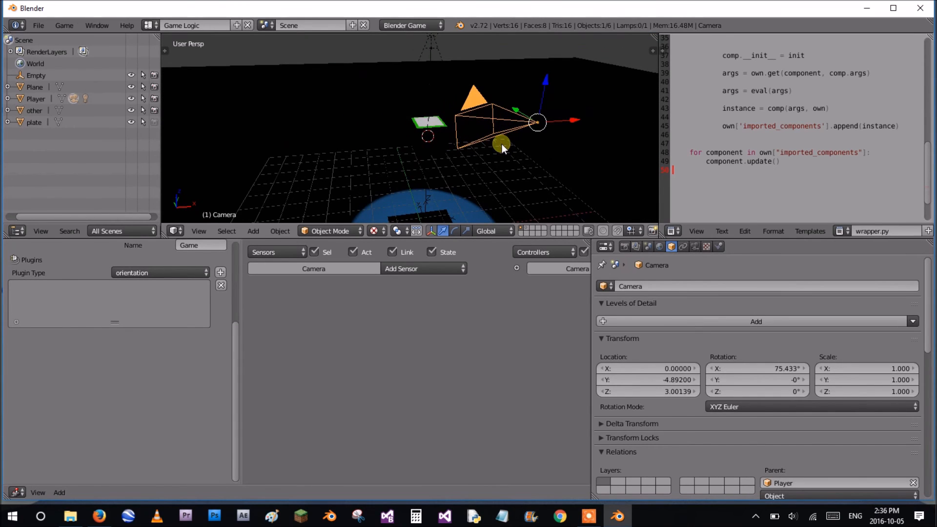
pyautogui.hotkey('shift', 's')
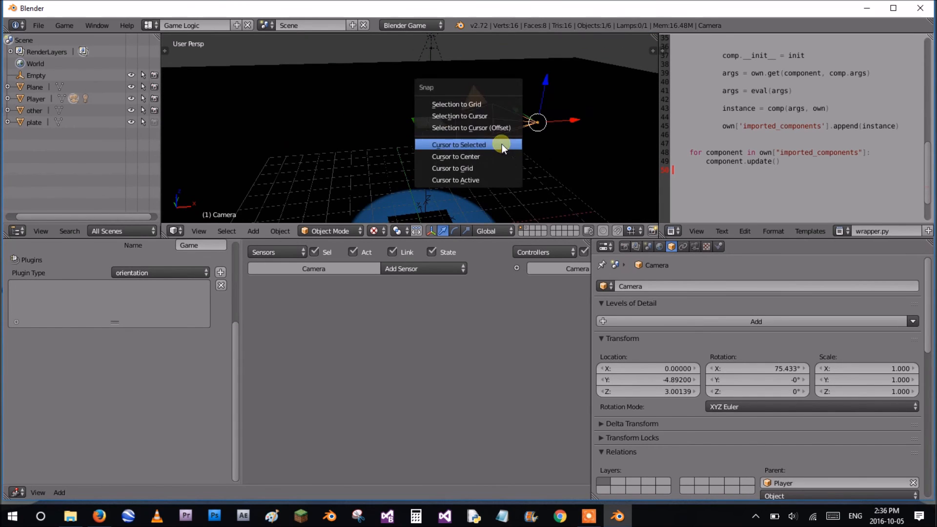
pyautogui.click(491, 116)
pyautogui.moveTo(498, 117); pyautogui.dragTo(561, 146, button='middle')
pyautogui.hotkey('shift', 's')
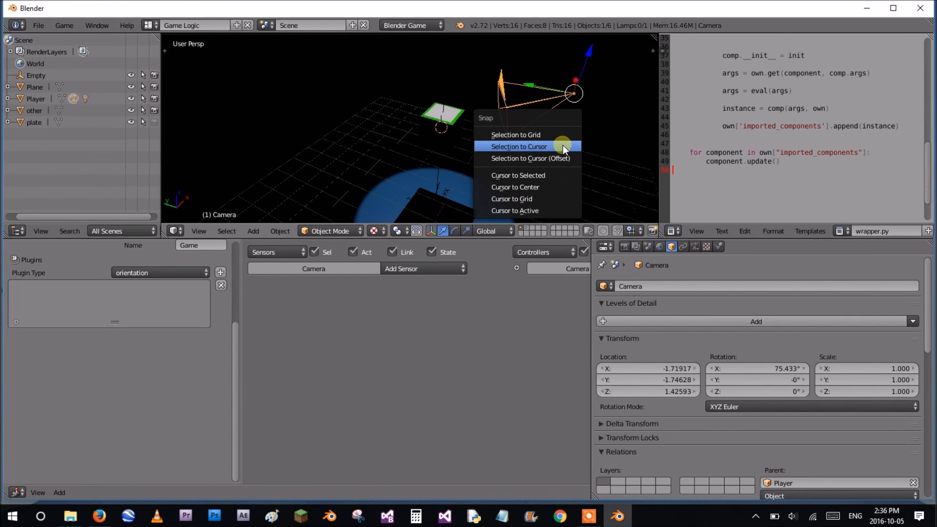
pyautogui.click(563, 145)
pyautogui.moveTo(564, 146); pyautogui.dragTo(439, 139, button='middle')
pyautogui.hotkey('shift', 's')
pyautogui.click(464, 123)
pyautogui.hotkey('shift', 's')
pyautogui.click(462, 173)
pyautogui.moveTo(440, 140); pyautogui.dragTo(439, 88)
pyautogui.moveTo(439, 88); pyautogui.dragTo(511, 140, button='middle')
pyautogui.moveTo(385, 166); pyautogui.dragTo(563, 142, button='middle')
pyautogui.hotkey('ctrl', 'z')
pyautogui.hotkey('ctrl', 'z')
pyautogui.hotkey('ctrl', 'z')
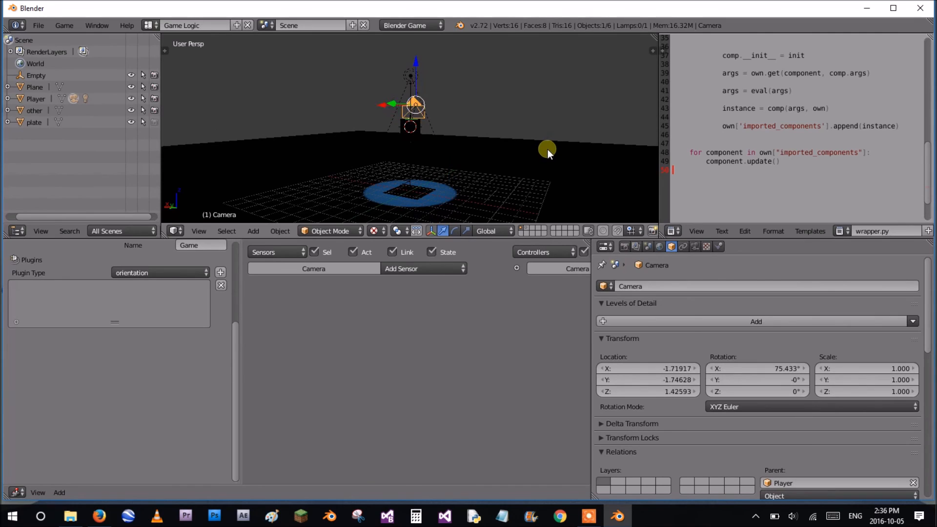
# - Undo the remaining camera move and selection changes until the Player cube is selected again
pyautogui.moveTo(542, 130); pyautogui.dragTo(483, 150, button='middle')
pyautogui.rightClick(504, 142)
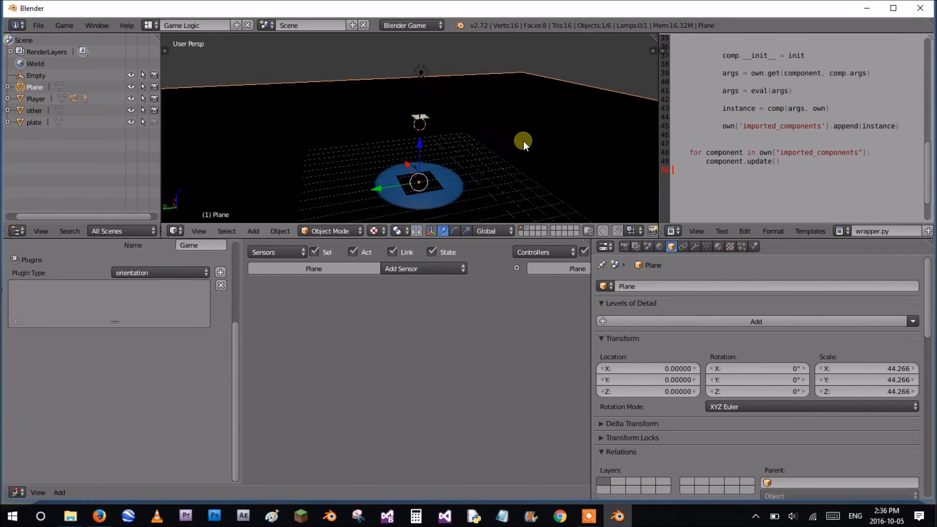
pyautogui.rightClick(524, 142)
pyautogui.rightClick(536, 145)
pyautogui.moveTo(542, 144); pyautogui.dragTo(473, 164, button='middle')
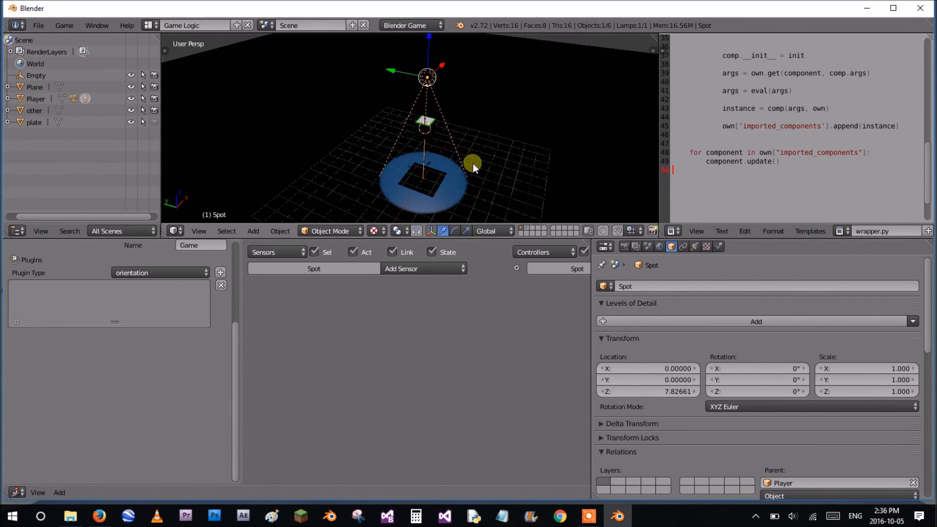
pyautogui.press('KP_0')
pyautogui.hotkey('ctrl', 'z')
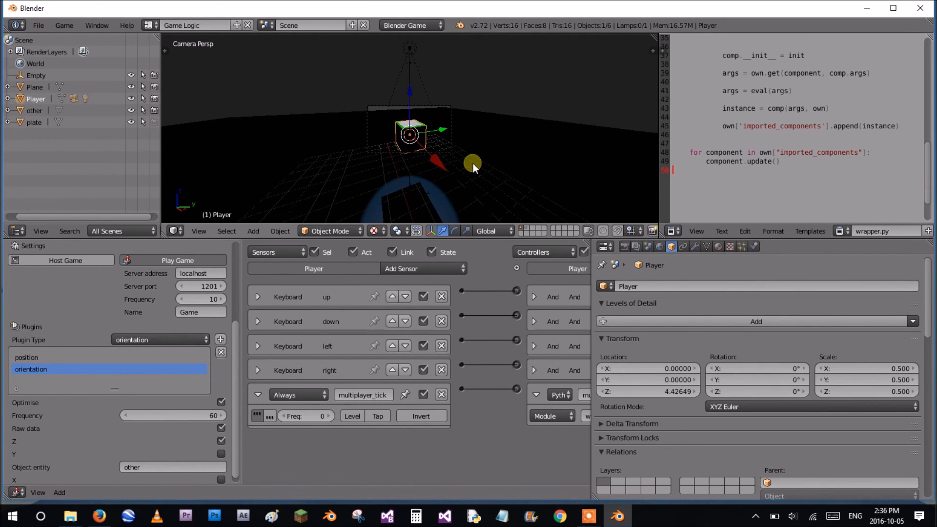
# - Collapse the Player's Motion3 actuator and check the Motion2 actuator's settings
pyautogui.keyDown('ctrl'); pyautogui.hscroll(5, 491, 394); pyautogui.keyUp('ctrl')
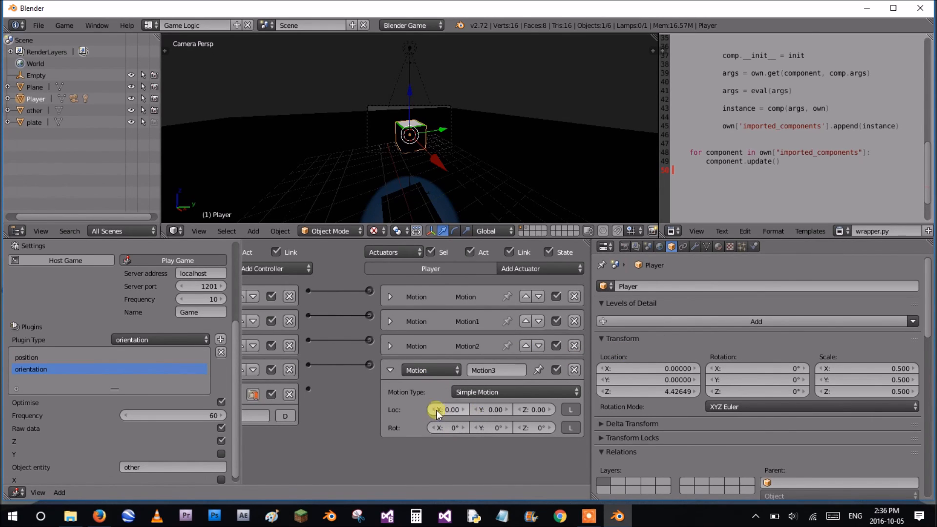
pyautogui.click(391, 371)
pyautogui.click(390, 346)
pyautogui.click(391, 345)
# - Select the camera parented to the Player and try to move it along the X axis
pyautogui.rightClick(454, 110)
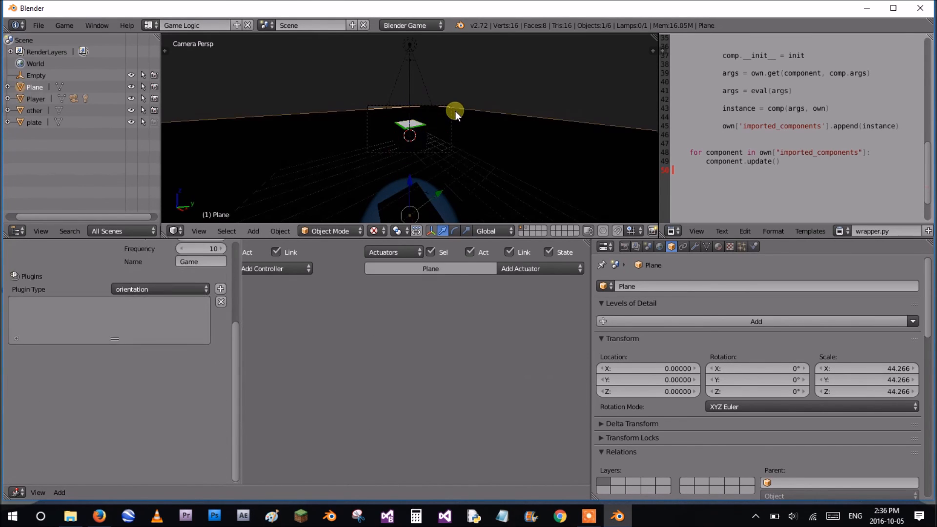
pyautogui.rightClick(450, 109)
pyautogui.moveTo(454, 148); pyautogui.dragTo(482, 183, button='middle')
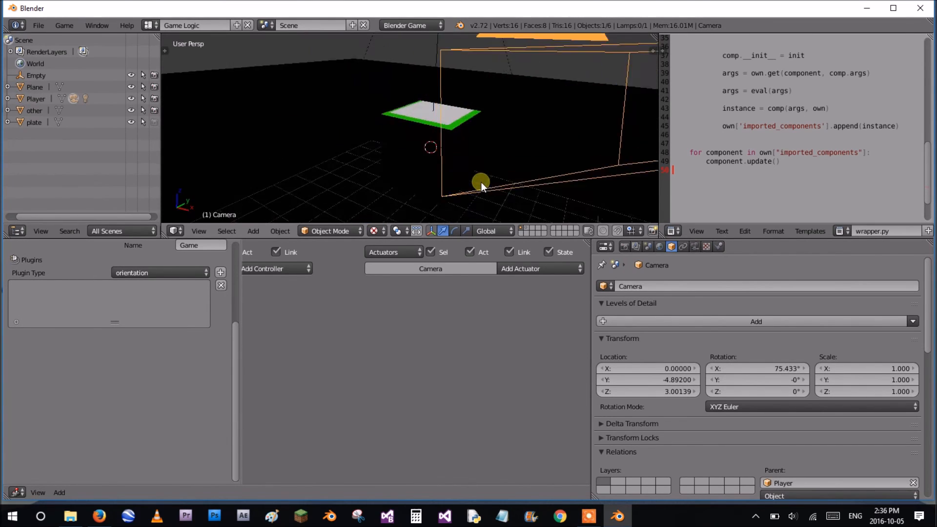
pyautogui.scroll(-4, 461, 184)
pyautogui.press('g')
pyautogui.press('x')
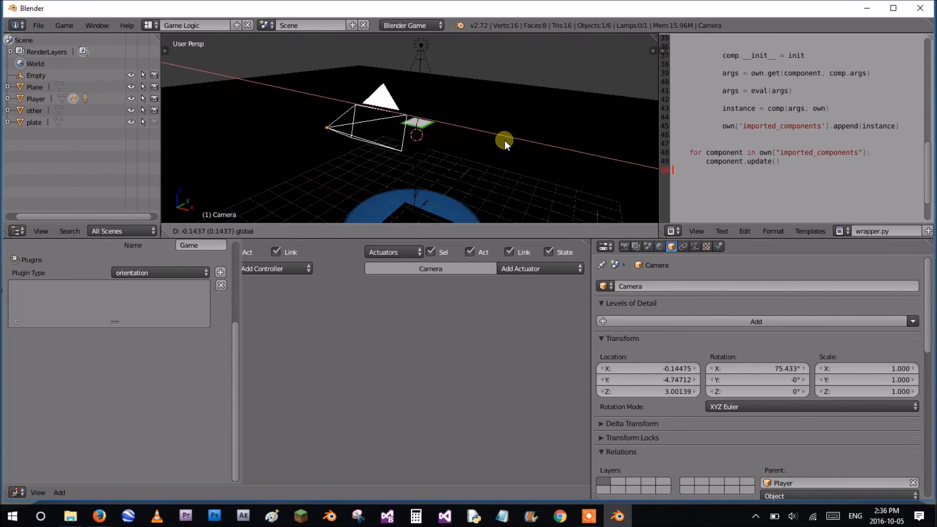
pyautogui.rightClick(505, 142)
pyautogui.moveTo(503, 142); pyautogui.dragTo(435, 205, button='middle')
# - Set the camera's Y location to 4 and its Z location to 3
pyautogui.click(670, 381)
pyautogui.write('4')
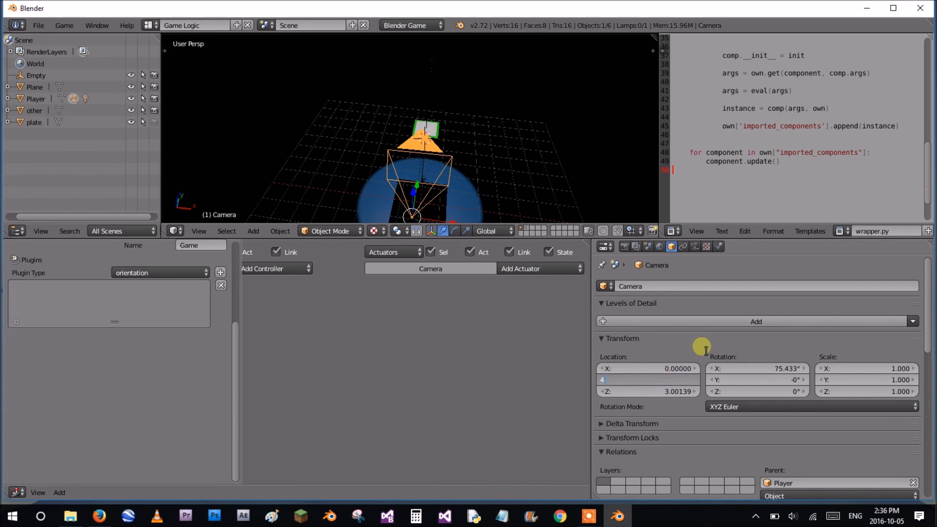
pyautogui.press('Return')
pyautogui.click(664, 390)
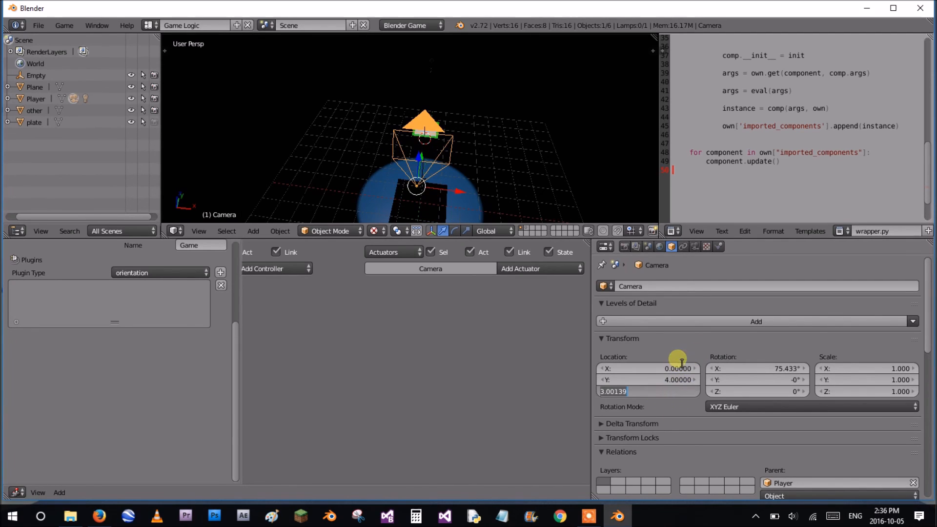
pyautogui.write('3')
pyautogui.press('Return')
pyautogui.moveTo(550, 185); pyautogui.dragTo(494, 101, button='middle')
# - Check the view through the parented camera and delete that camera from the scene
pyautogui.press('KP_0')
pyautogui.press('KP_0')
pyautogui.scroll(-5, 493, 101)
pyautogui.press('x')
pyautogui.click(494, 101)
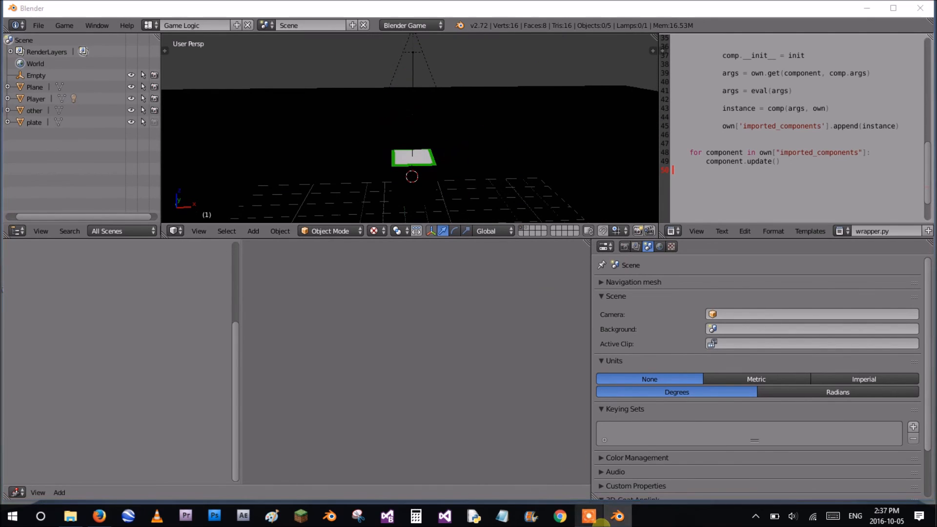
pyautogui.click(601, 526)
pyautogui.click(460, 411)
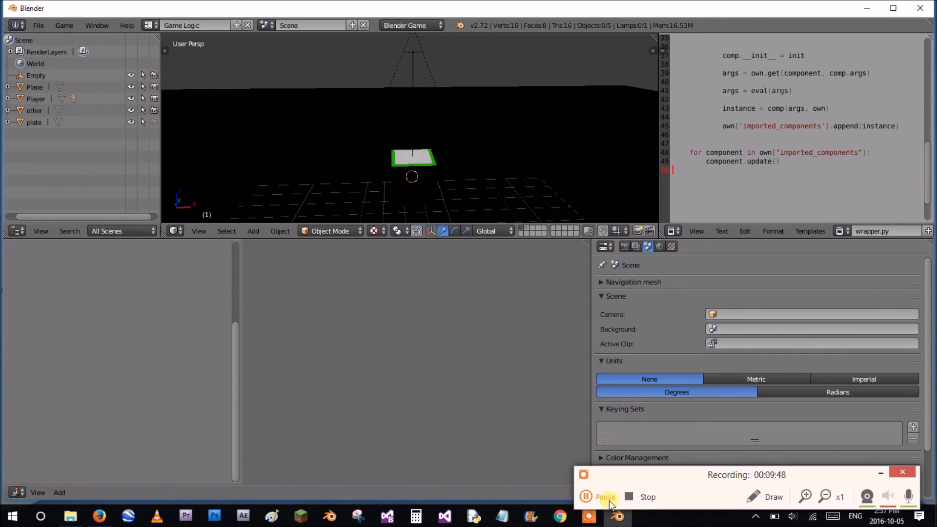
pyautogui.click(643, 498)
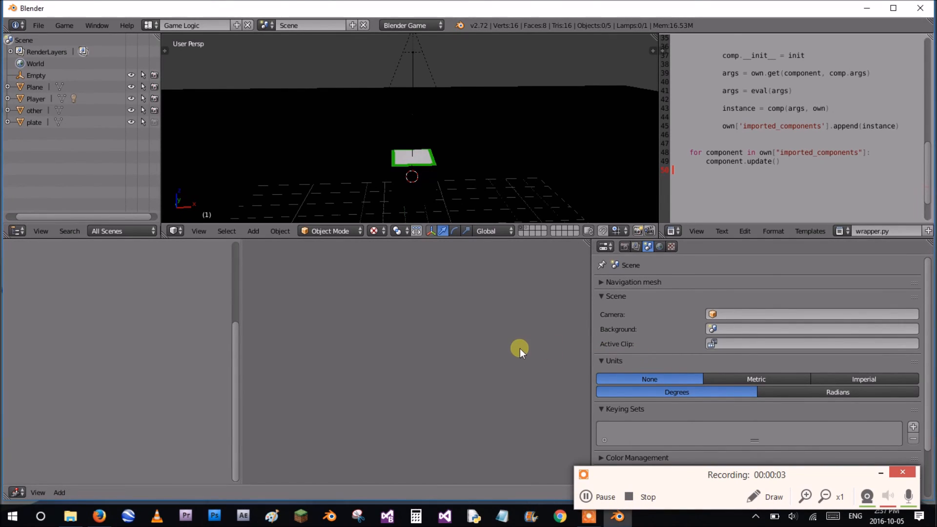
# - Add a new camera at the Player cube's position and clear its rotation
pyautogui.rightClick(408, 145)
pyautogui.rightClick(446, 167)
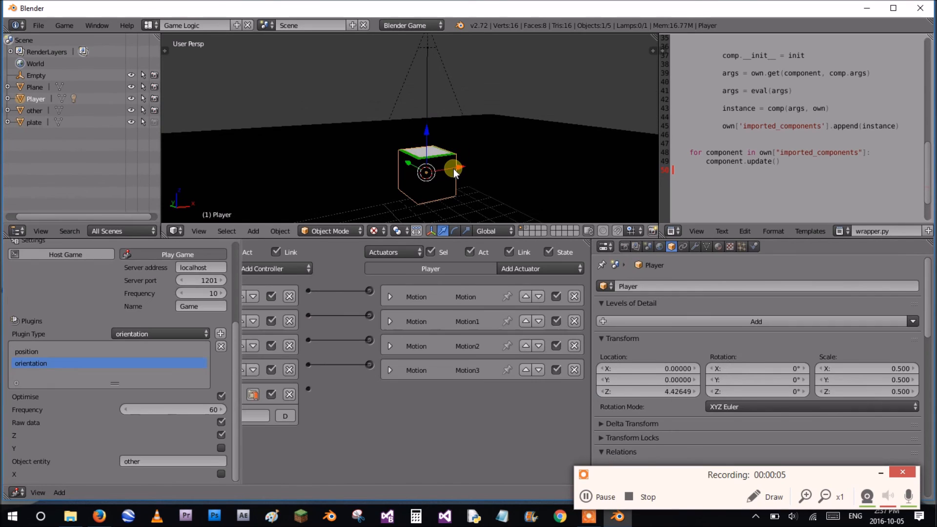
pyautogui.hotkey('shift', 'a')
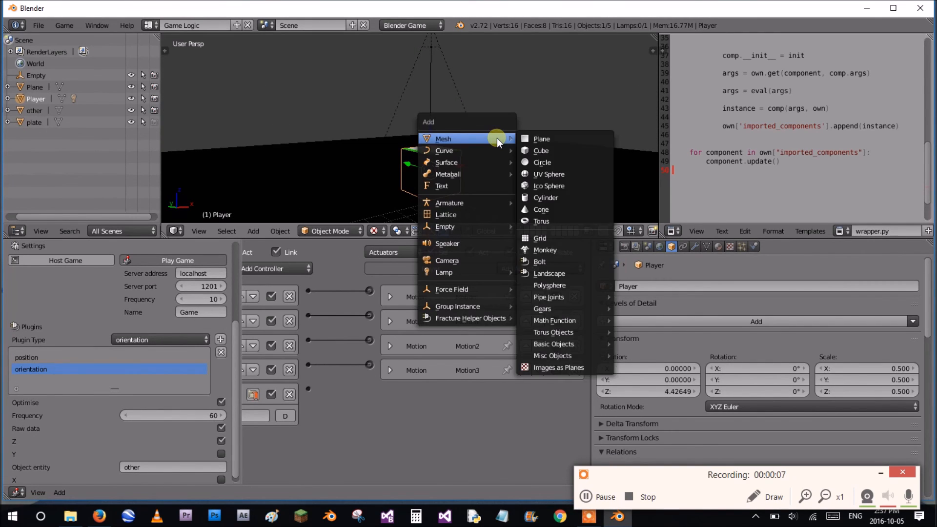
pyautogui.click(471, 255)
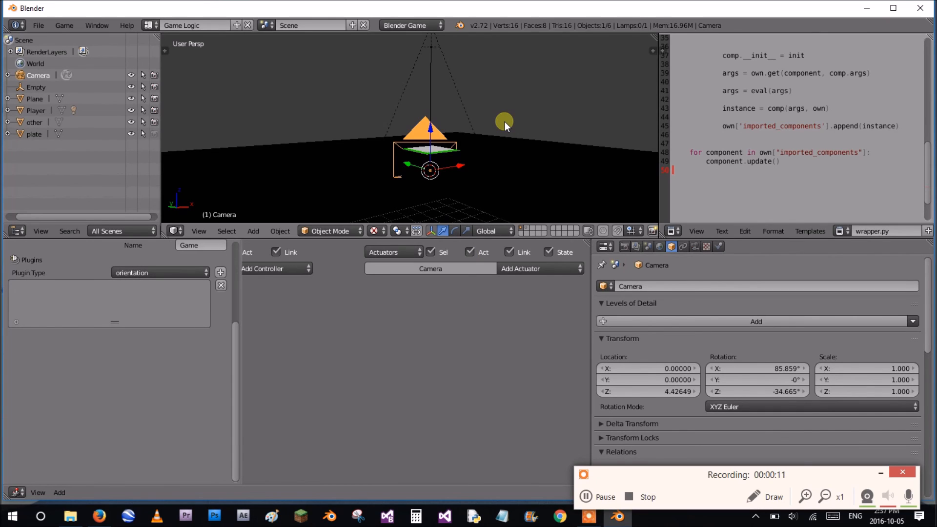
pyautogui.hotkey('alt', 'r')
# - Move the new camera behind and above the Player cube, to about Y -3.46 and Z 6.50
pyautogui.scroll(-4, 428, 172)
pyautogui.moveTo(428, 173); pyautogui.dragTo(475, 160, button='middle')
pyautogui.moveTo(389, 151); pyautogui.dragTo(538, 96)
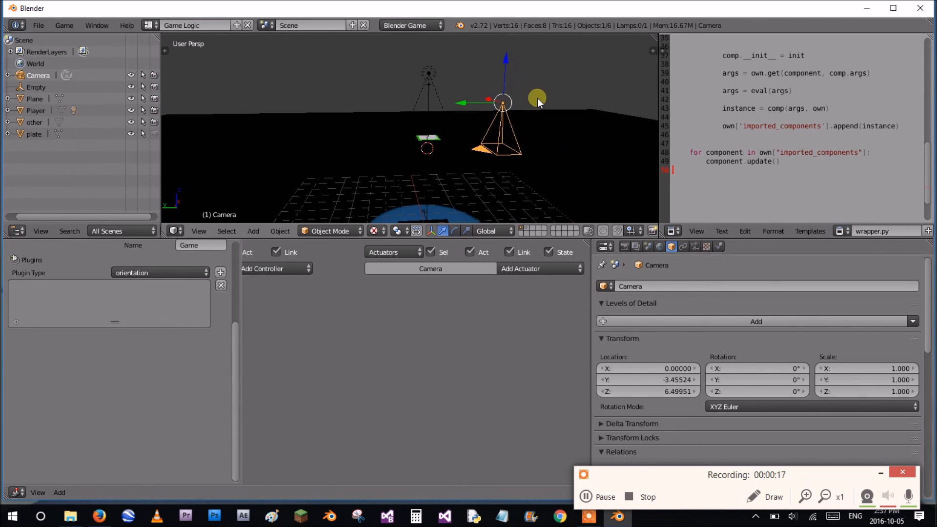
# - Look through the new camera and set its X rotation to 59° so it frames the Player cube
pyautogui.scroll(5, 538, 97)
pyautogui.press('KP_0')
pyautogui.hotkey('shift', 'f')
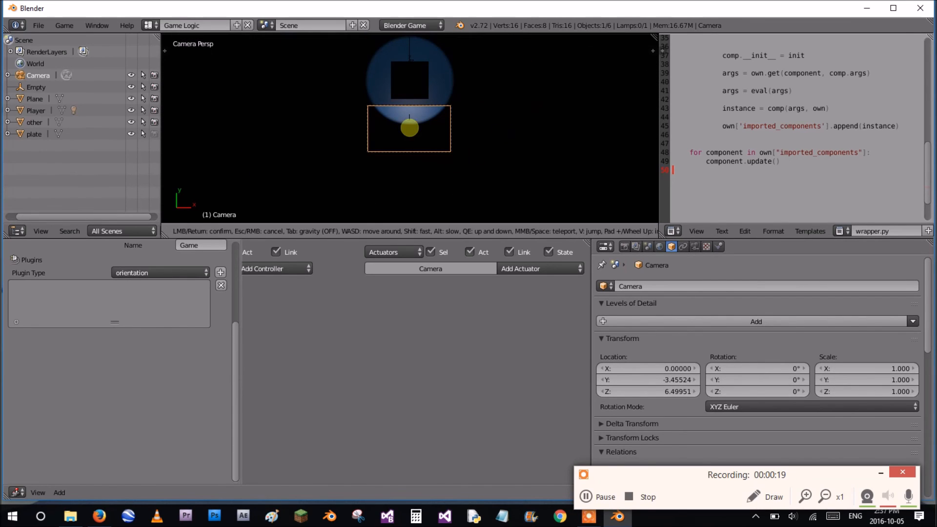
pyautogui.press('Escape')
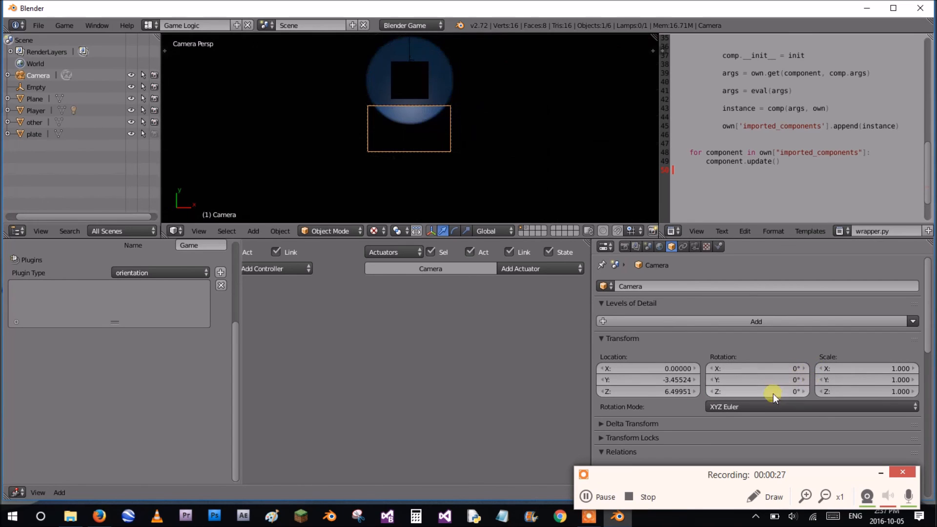
pyautogui.moveTo(767, 372); pyautogui.dragTo(801, 373)
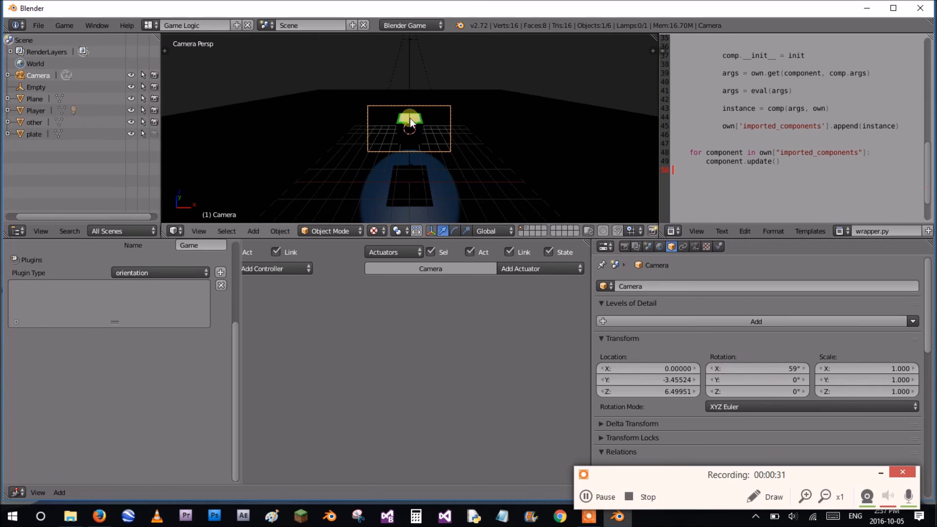
# - Parent the camera to the Player cube and enable Slow Parent on the camera with an offset of 6.300
pyautogui.rightClick(424, 125)
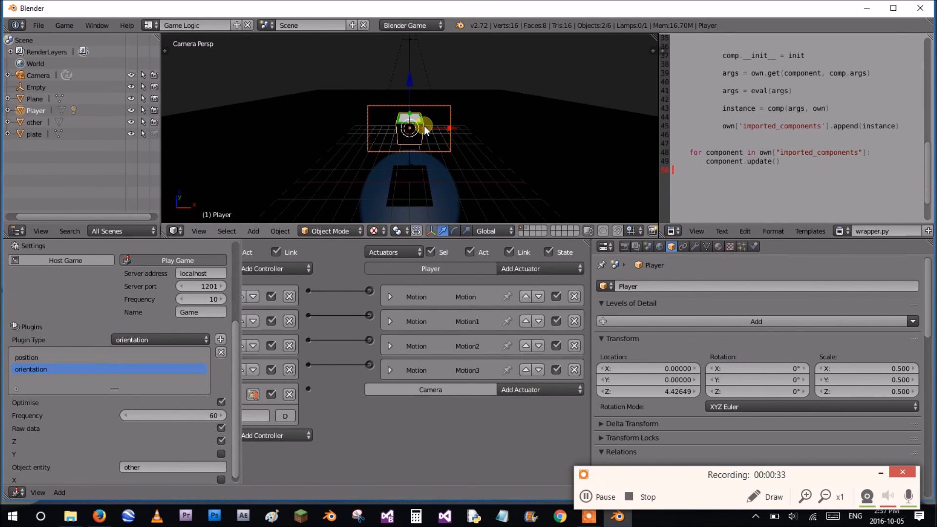
pyautogui.hotkey('ctrl', 'p')
pyautogui.rightClick(449, 136)
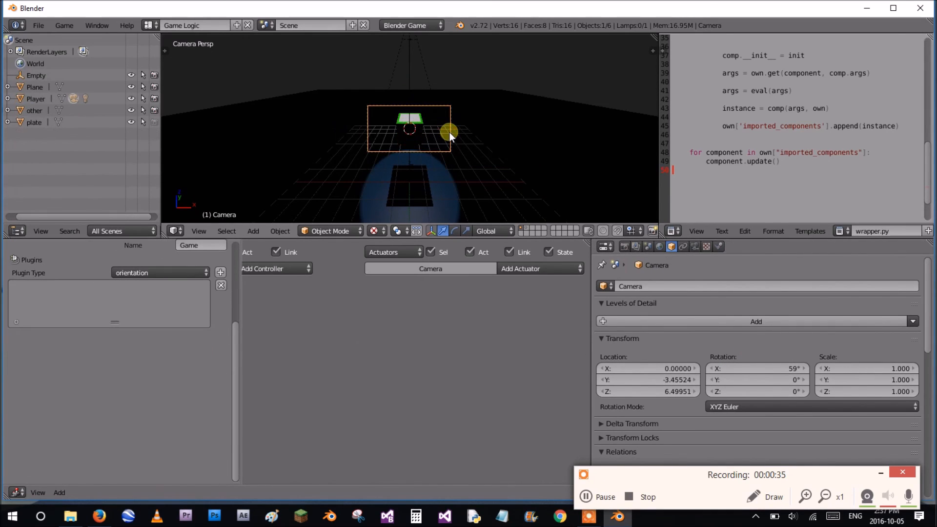
pyautogui.scroll(-10, 675, 321)
pyautogui.scroll(-5, 669, 361)
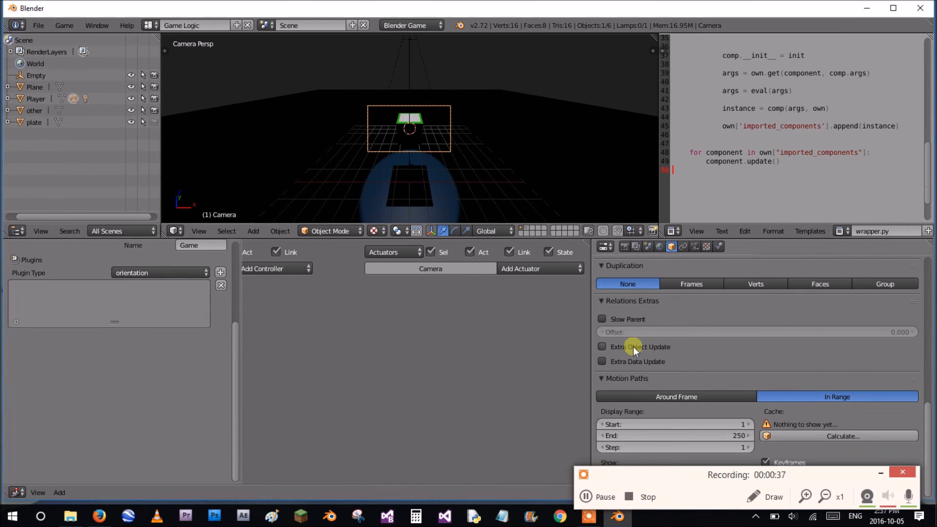
pyautogui.click(611, 318)
pyautogui.moveTo(651, 330)
pyautogui.mouseDown()
pyautogui.moveTo(722, 335)
pyautogui.moveTo(607, 336)
pyautogui.moveTo(649, 331)
pyautogui.mouseUp()
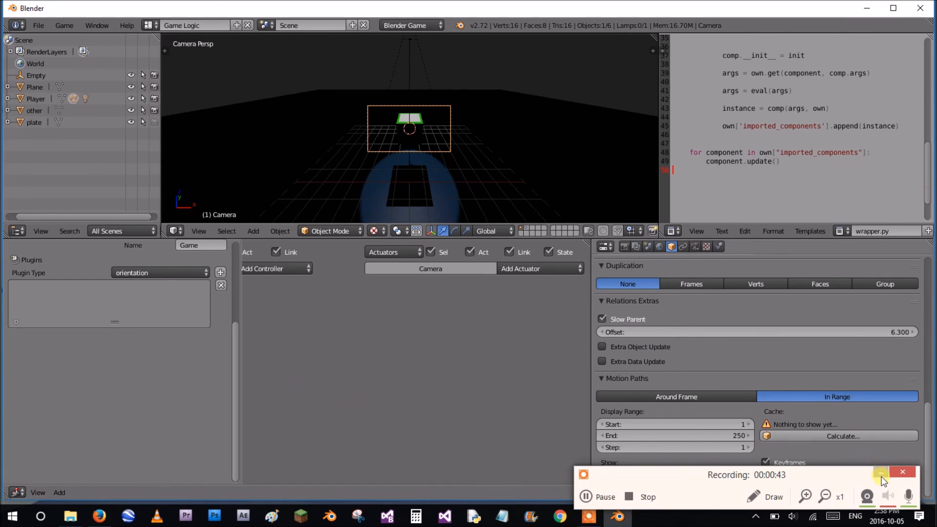
# - Enlarge the 3D view and examine the Player's sensors, controllers and position plugin settings
pyautogui.scroll(2, 394, 363)
pyautogui.moveTo(396, 366); pyautogui.dragTo(493, 303, button='middle')
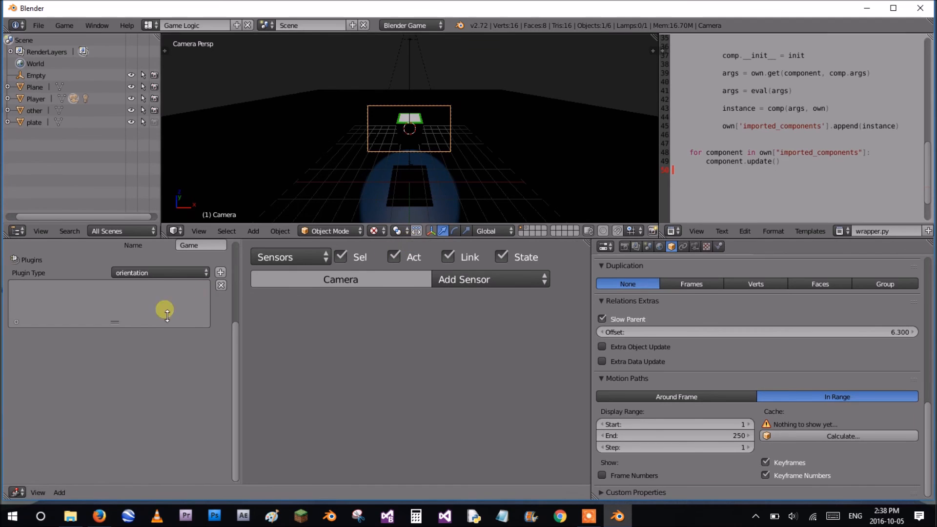
pyautogui.scroll(5, 160, 357)
pyautogui.moveTo(430, 242); pyautogui.dragTo(430, 315)
pyautogui.rightClick(417, 170)
pyautogui.scroll(-3, 439, 431)
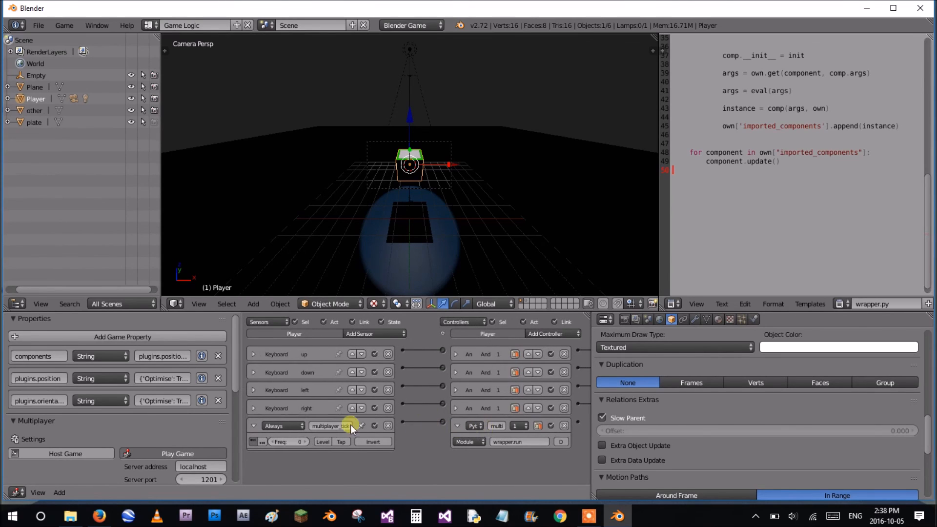
pyautogui.scroll(-5, 144, 423)
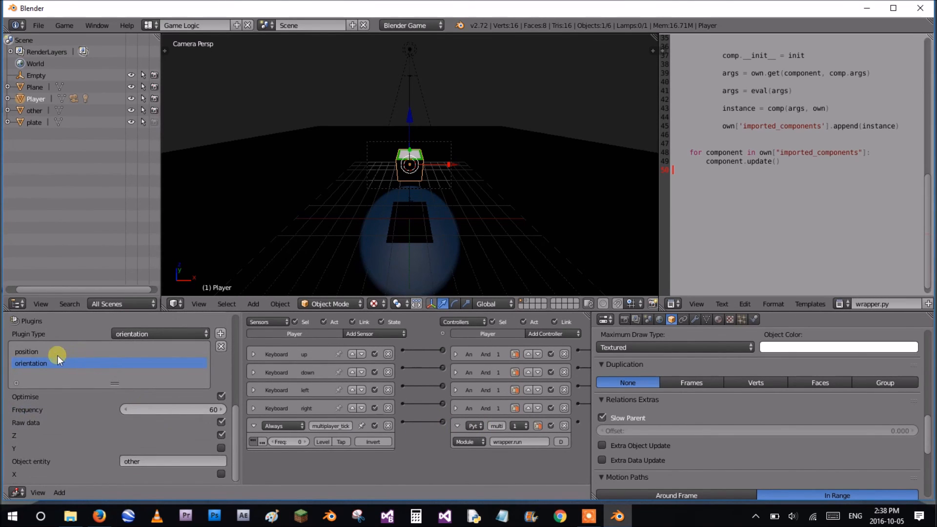
pyautogui.click(39, 352)
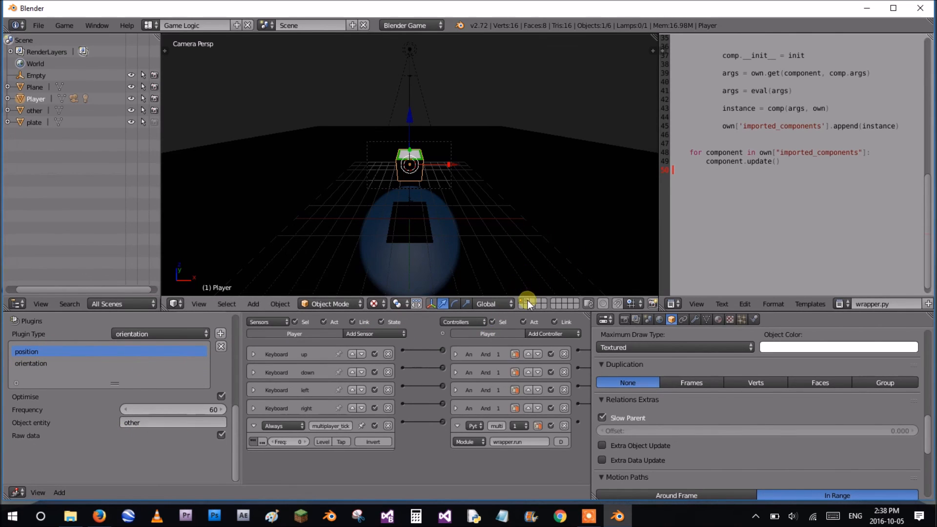
# - Inspect the "other" cube's logic on the second layer and the Multiplayer settings with the camera selected on the first layer
pyautogui.press('p')
pyautogui.rightClick(406, 228)
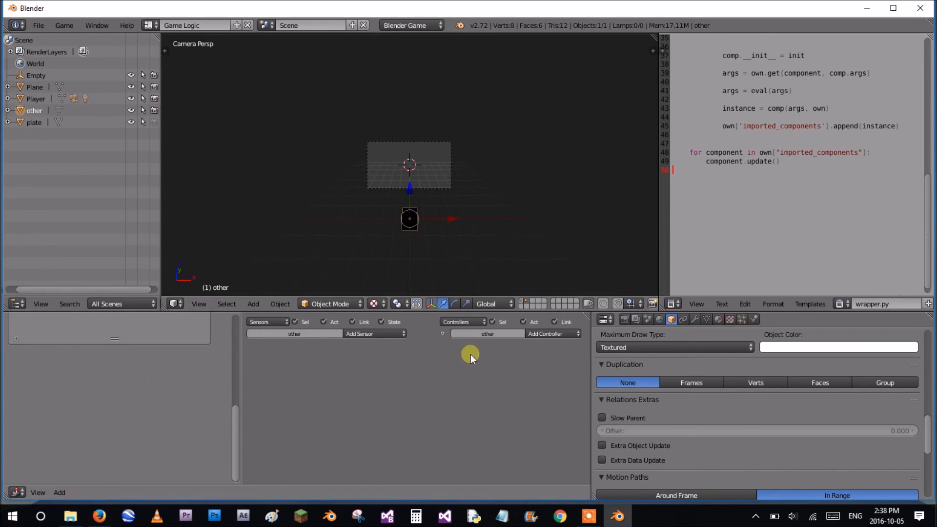
pyautogui.scroll(6, 440, 357)
pyautogui.moveTo(367, 357); pyautogui.dragTo(501, 375, button='middle')
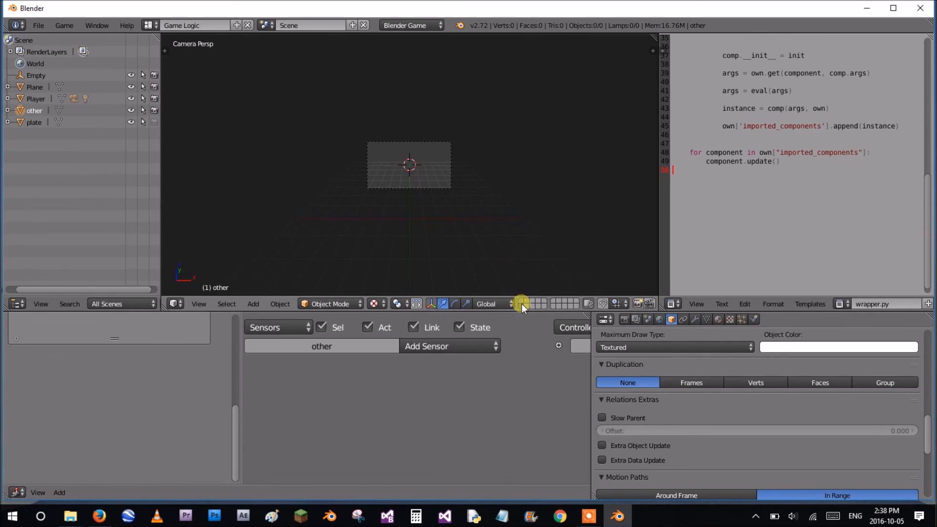
pyautogui.press('p')
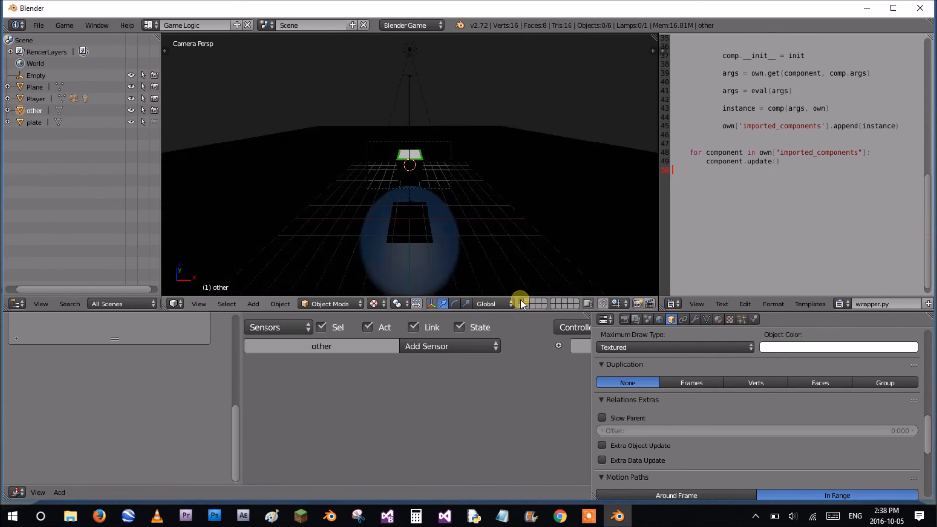
pyautogui.rightClick(451, 177)
pyautogui.scroll(1, 182, 395)
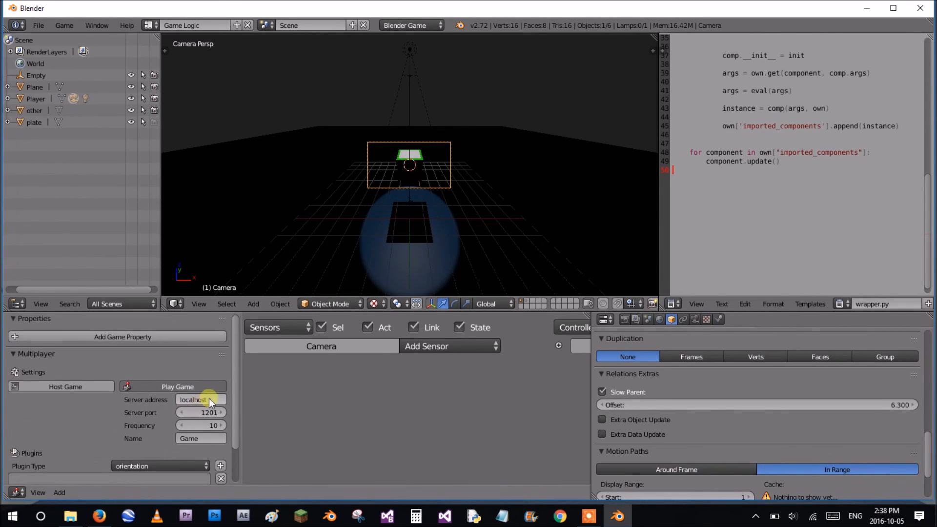
pyautogui.moveTo(238, 369)
pyautogui.mouseDown()
pyautogui.moveTo(238, 415)
pyautogui.moveTo(244, 356)
pyautogui.mouseUp()
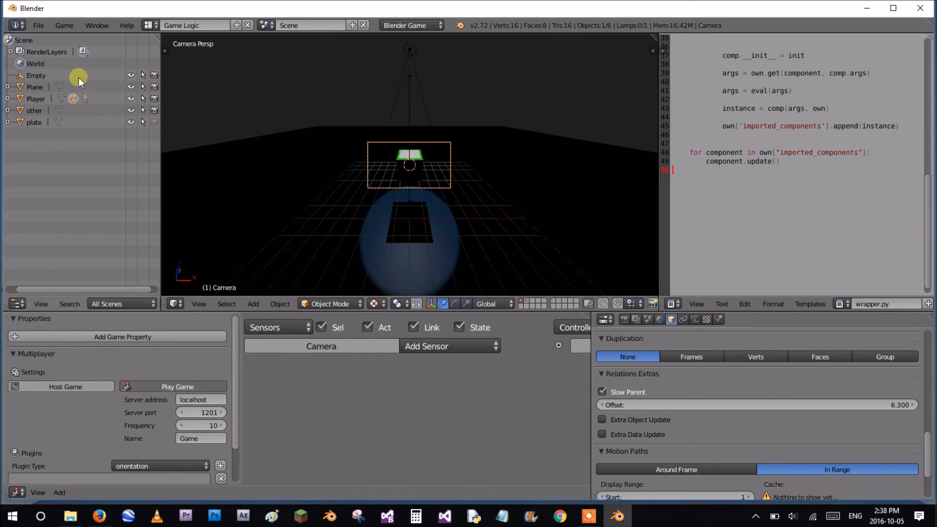
# - Start saving the scene as a new file and create a folder named "tut" in D:\Lumpology academy
pyautogui.click(38, 25)
pyautogui.click(71, 115)
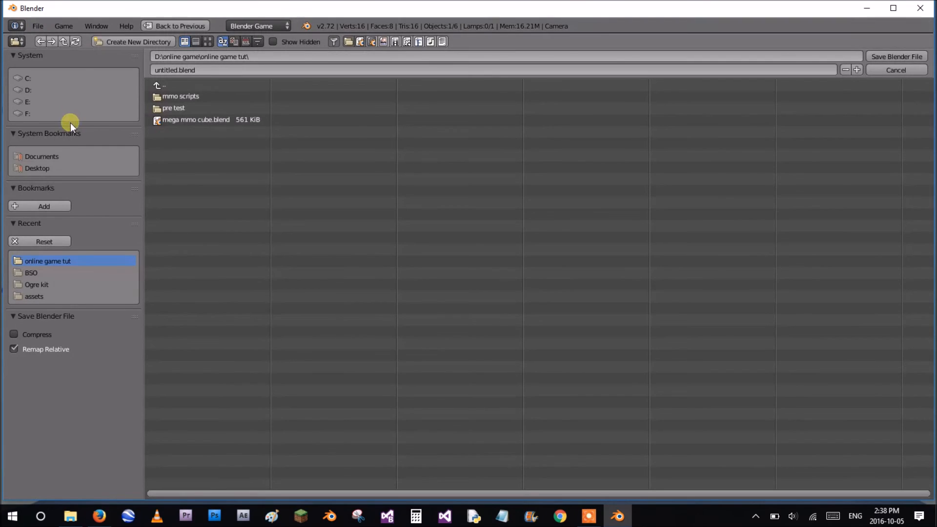
pyautogui.click(39, 157)
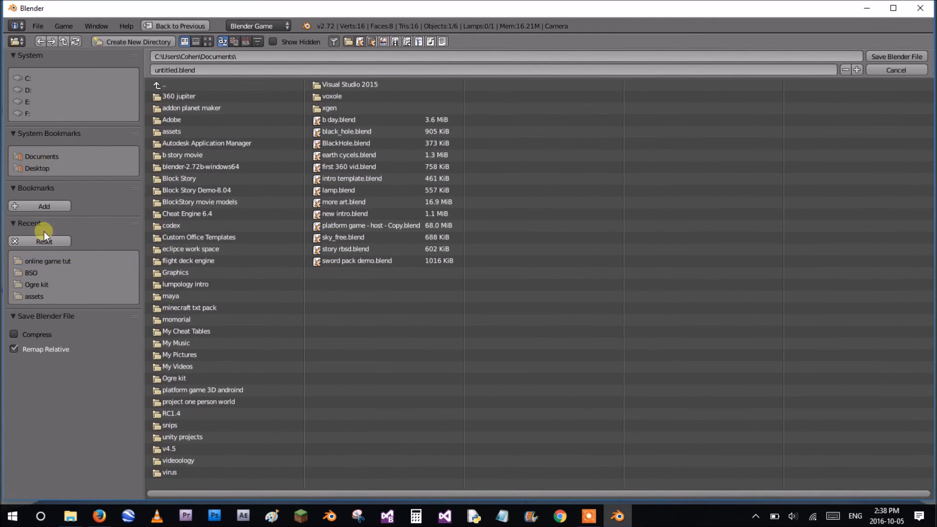
pyautogui.click(28, 90)
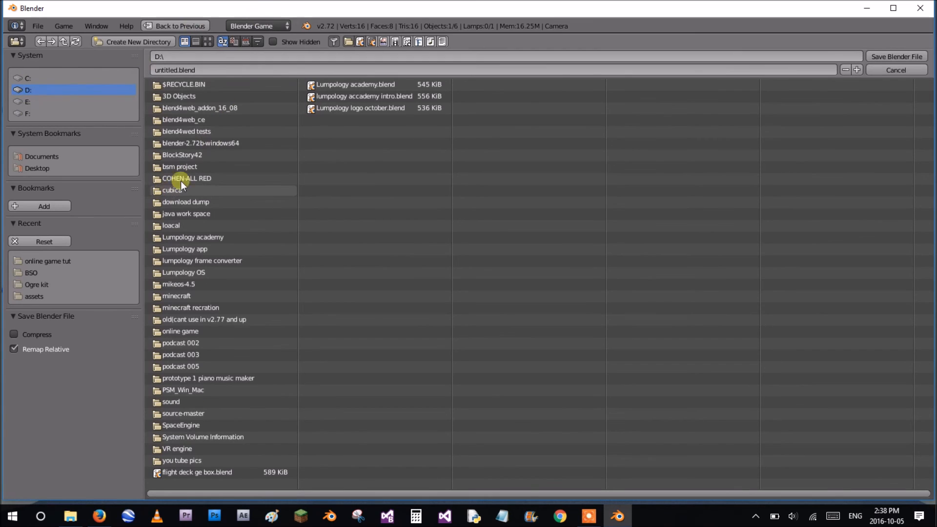
pyautogui.click(182, 240)
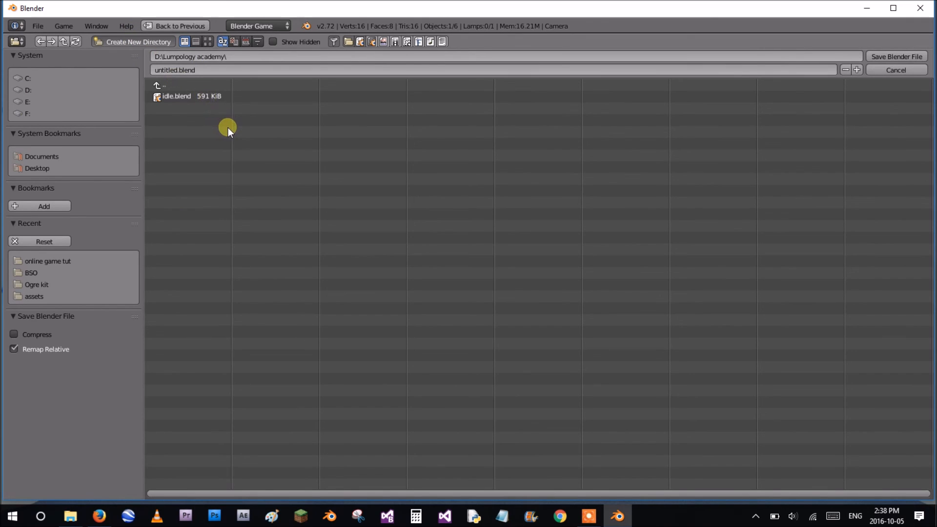
pyautogui.press('i')
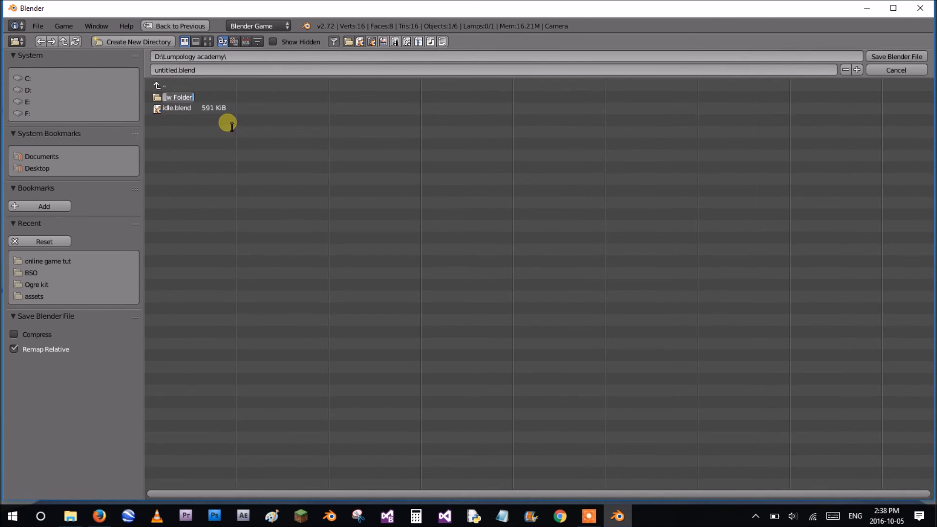
pyautogui.write('tut')
pyautogui.press('Return')
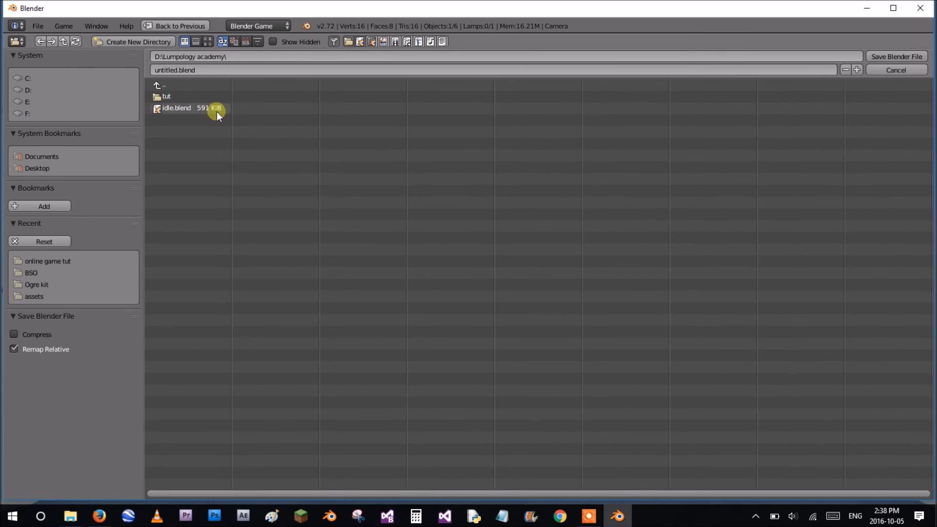
# - Save the scene as mmo.blend inside the new "tut" folder
pyautogui.click(192, 95)
pyautogui.click(204, 71)
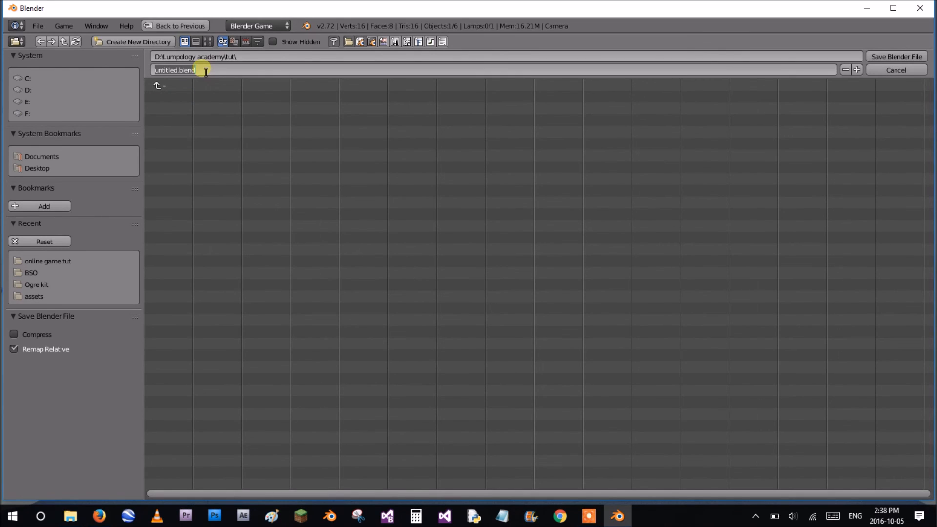
pyautogui.write('mmo')
pyautogui.press('Return')
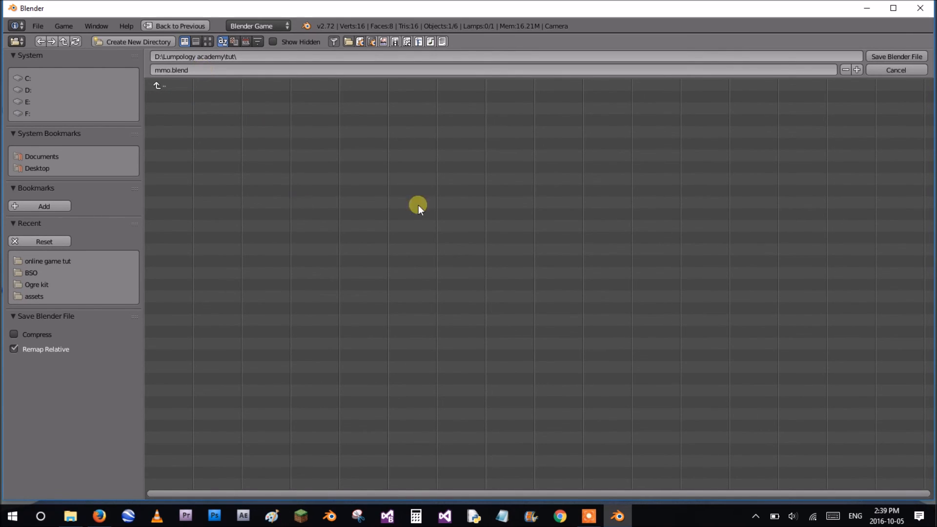
pyautogui.click(904, 58)
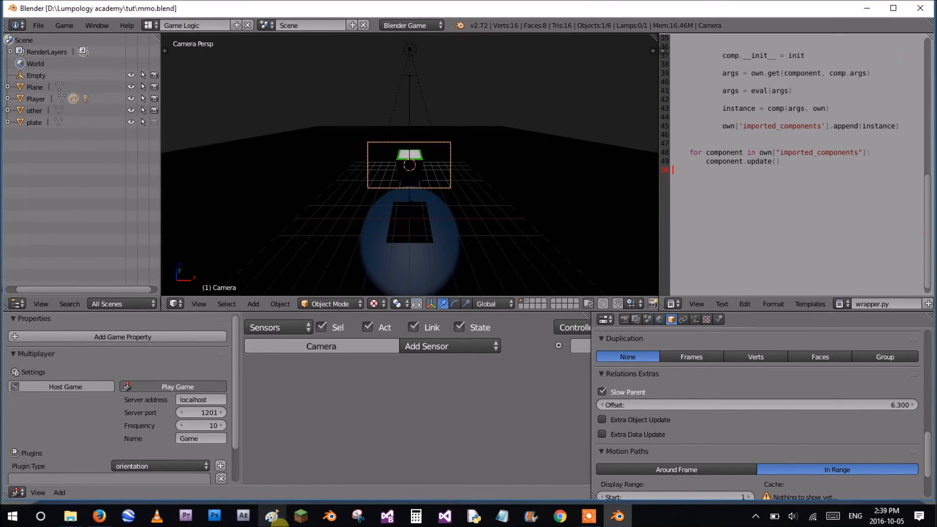
pyautogui.click(99, 516)
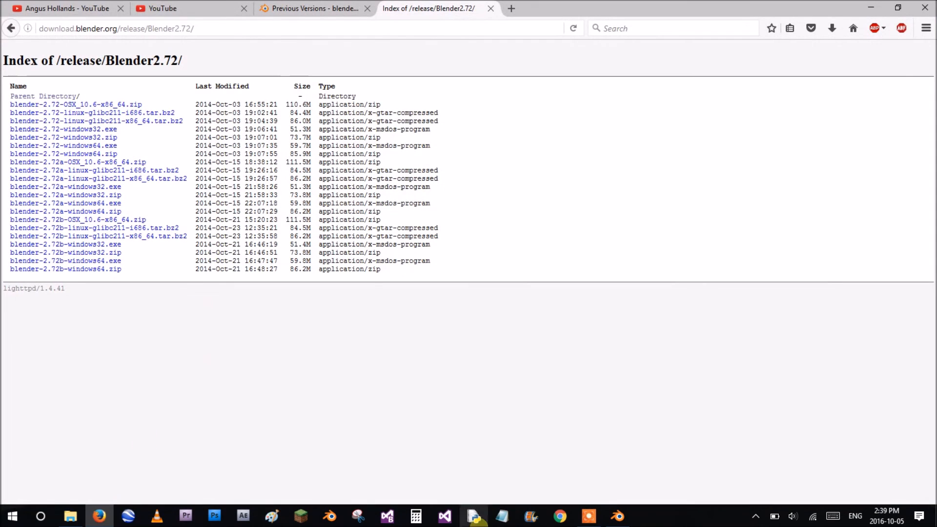
pyautogui.click(596, 521)
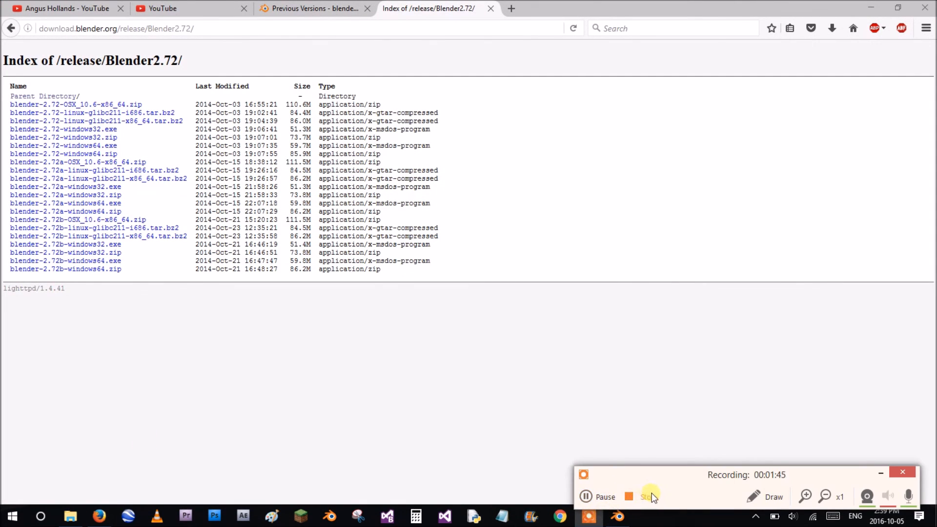